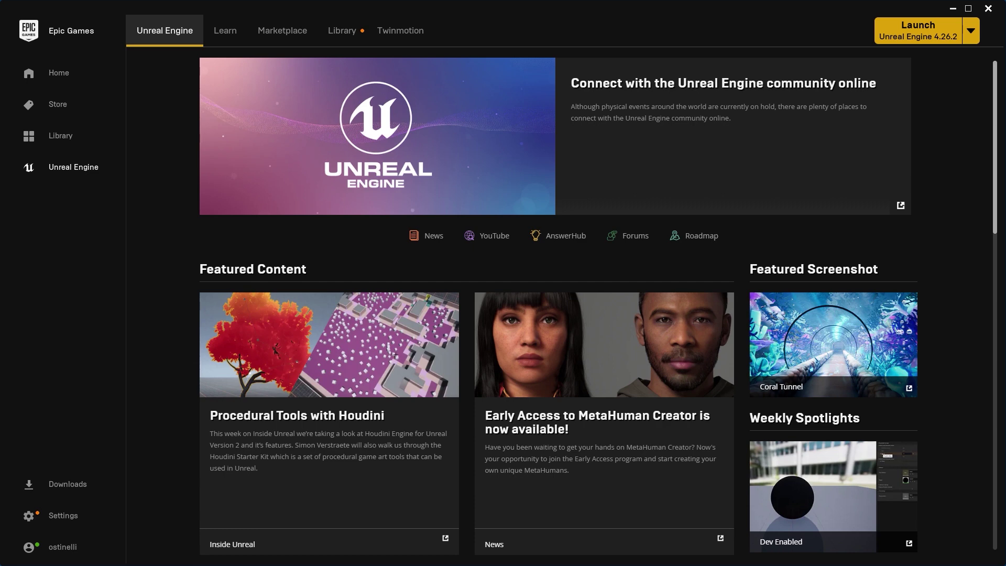
# Launch Unreal Engine 4.26.2 and create a Games project named DEMO from the Third Person template
pyautogui.click(929, 32)
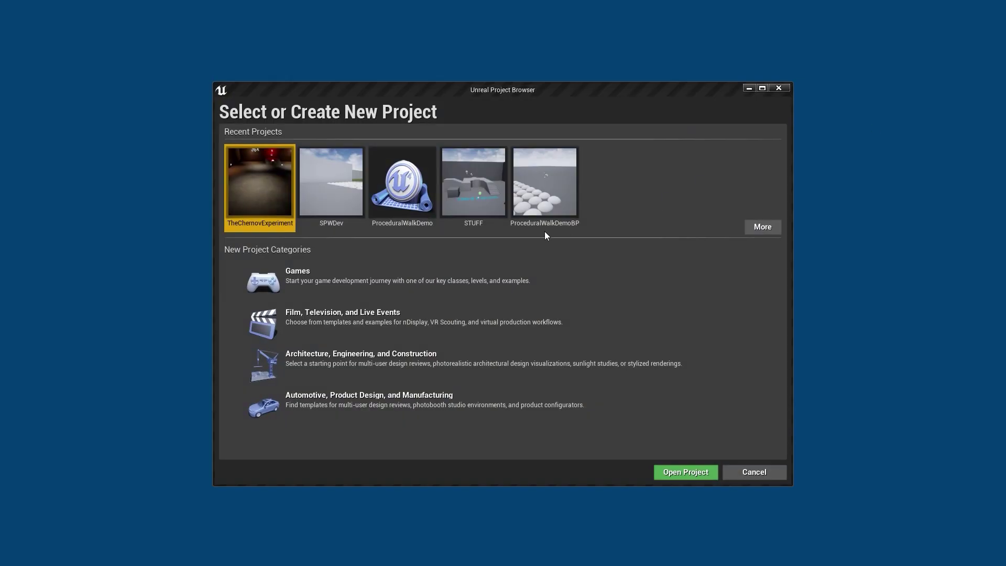
pyautogui.click(471, 281)
pyautogui.click(614, 472)
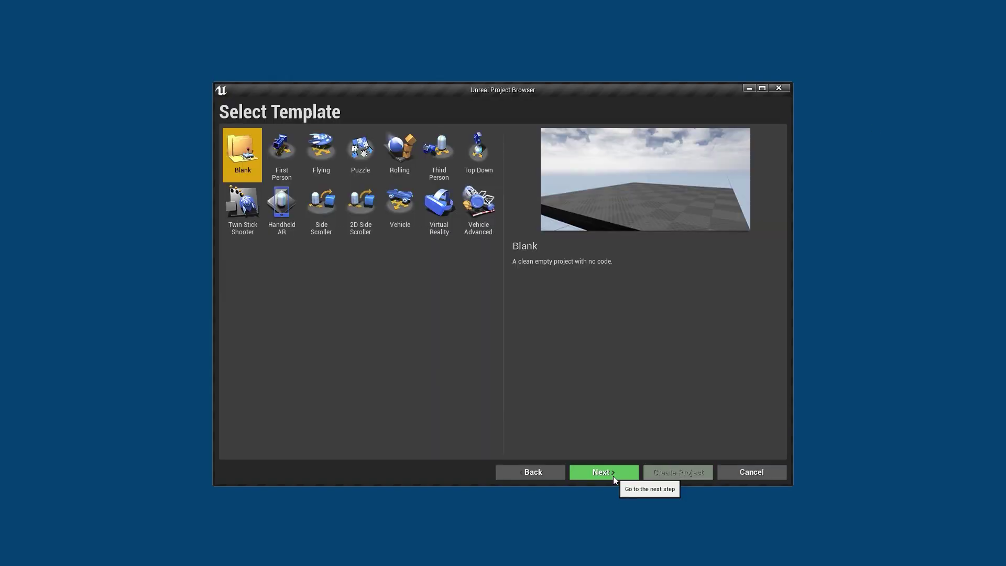
pyautogui.click(443, 149)
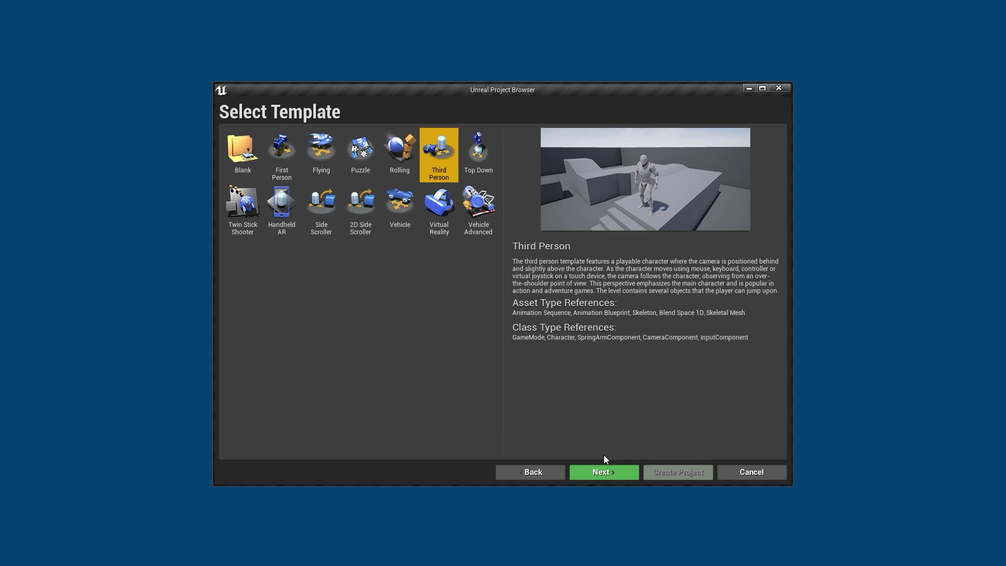
pyautogui.click(606, 472)
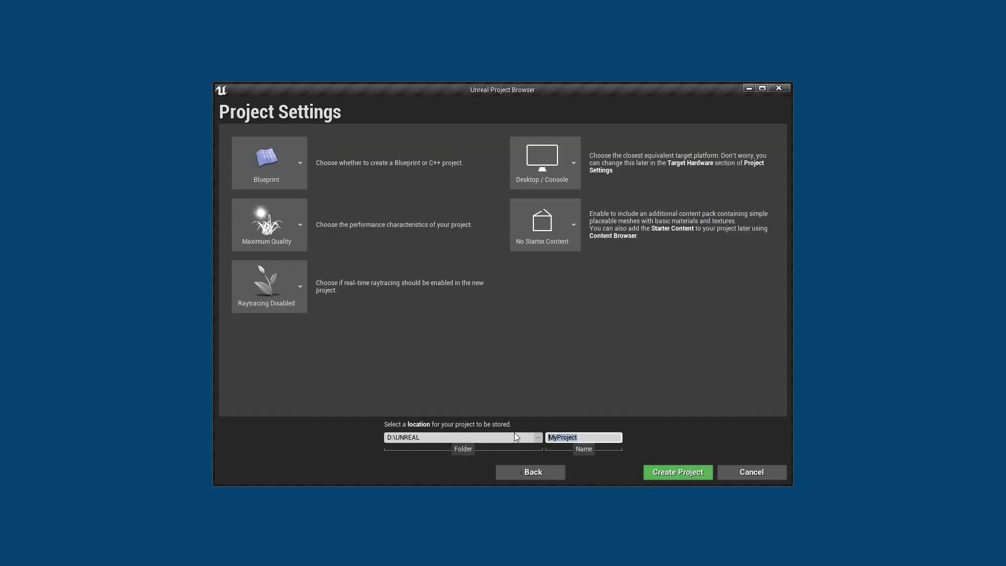
pyautogui.write('DEMO')
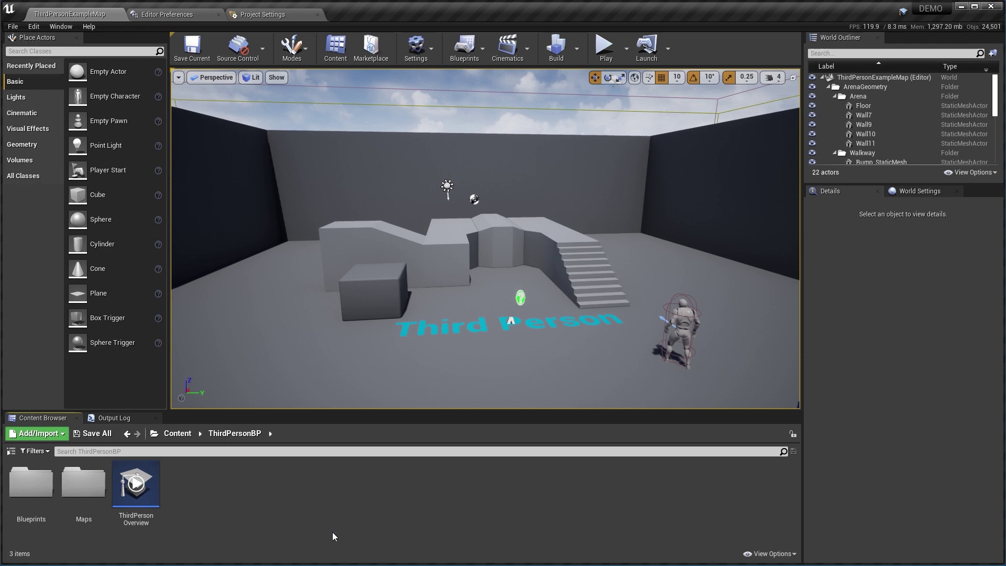
# Enable the Simple Procedural Walk plugin from the installed Animation plugins
pyautogui.click(34, 27)
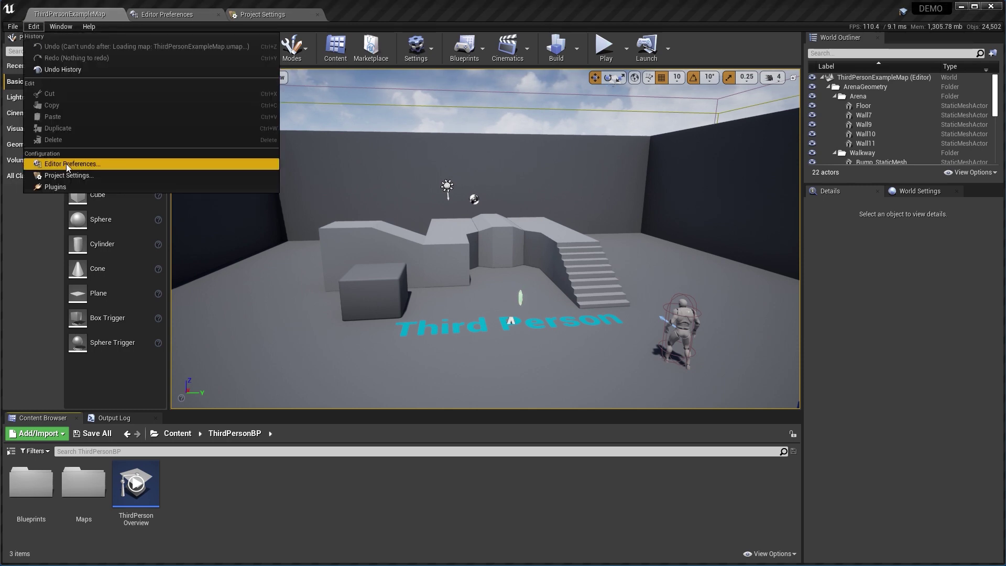
pyautogui.click(69, 185)
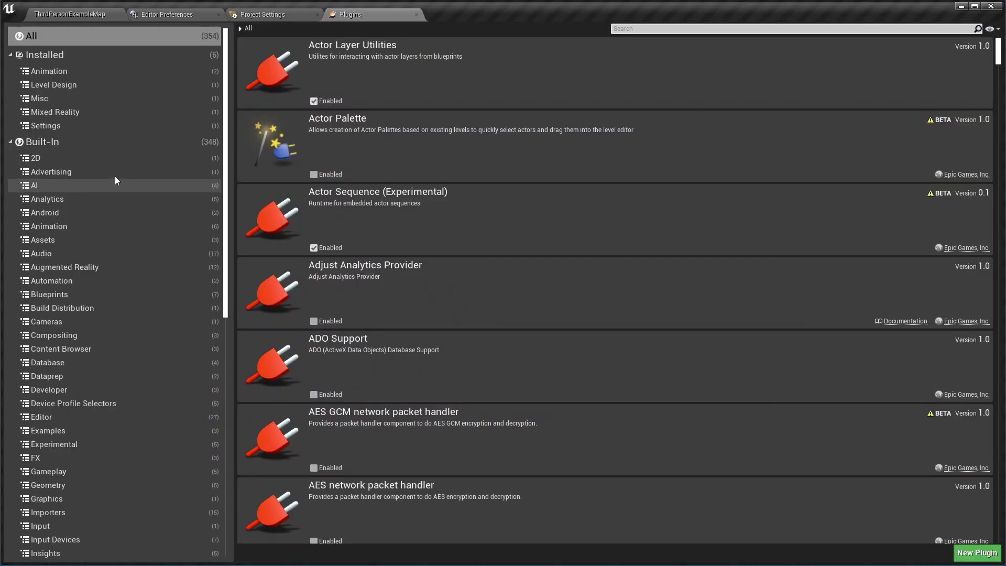
pyautogui.click(55, 73)
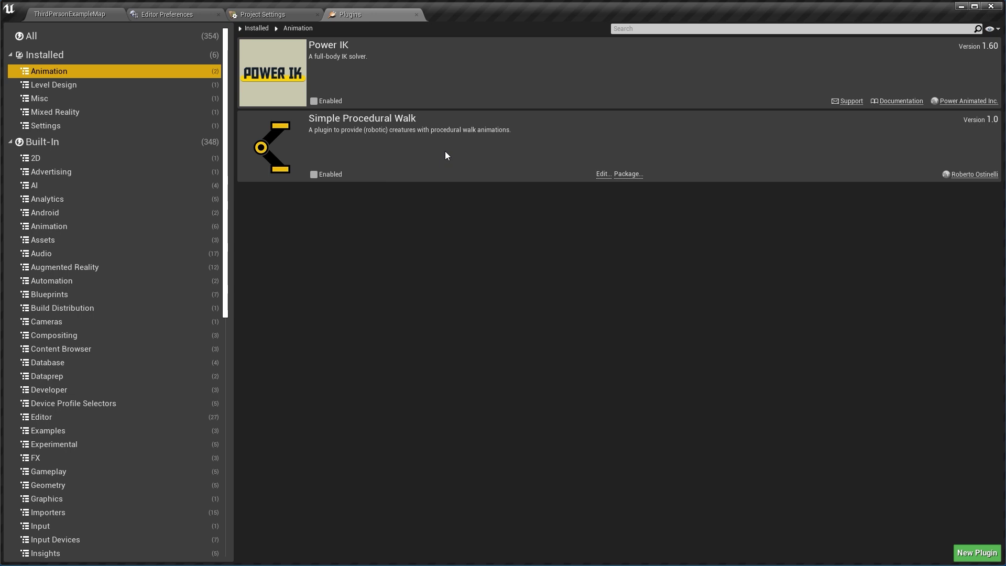
pyautogui.click(336, 174)
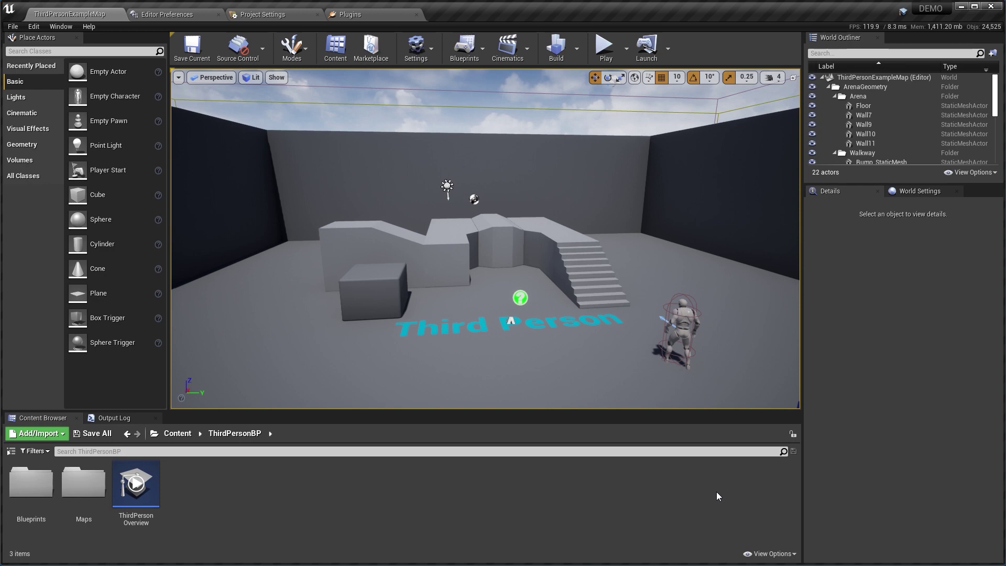
# Switch to File Explorer and add the Robots folder to the DEMO project's Content folder
pyautogui.hotkey('alt', 'Tab')
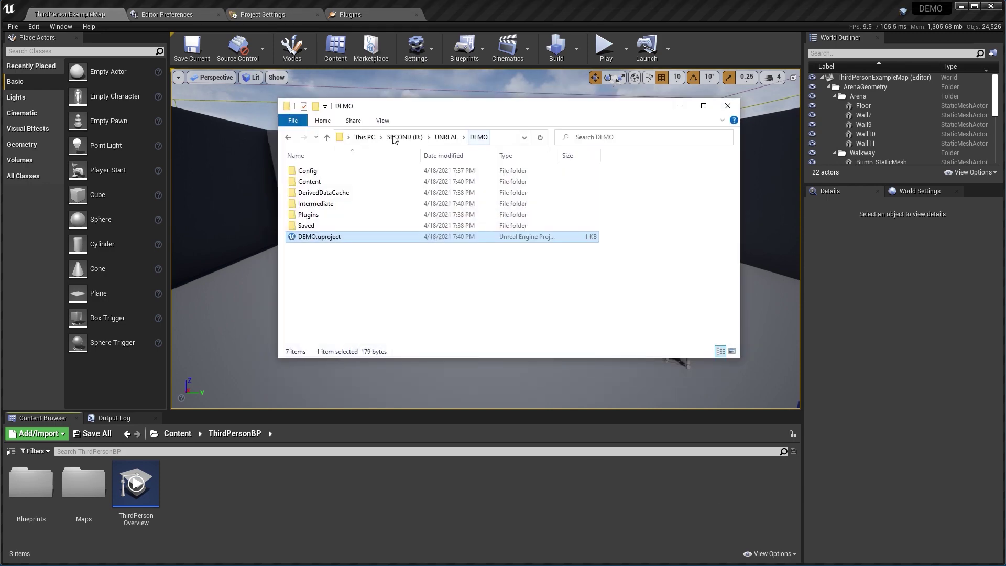
pyautogui.doubleClick(314, 183)
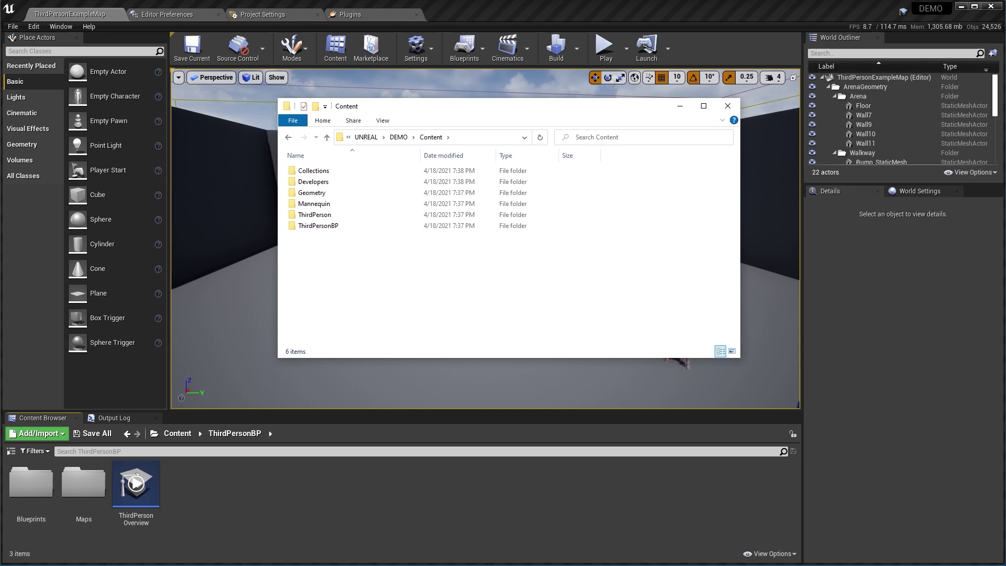
pyautogui.moveTo(1005, 220); pyautogui.dragTo(338, 281)
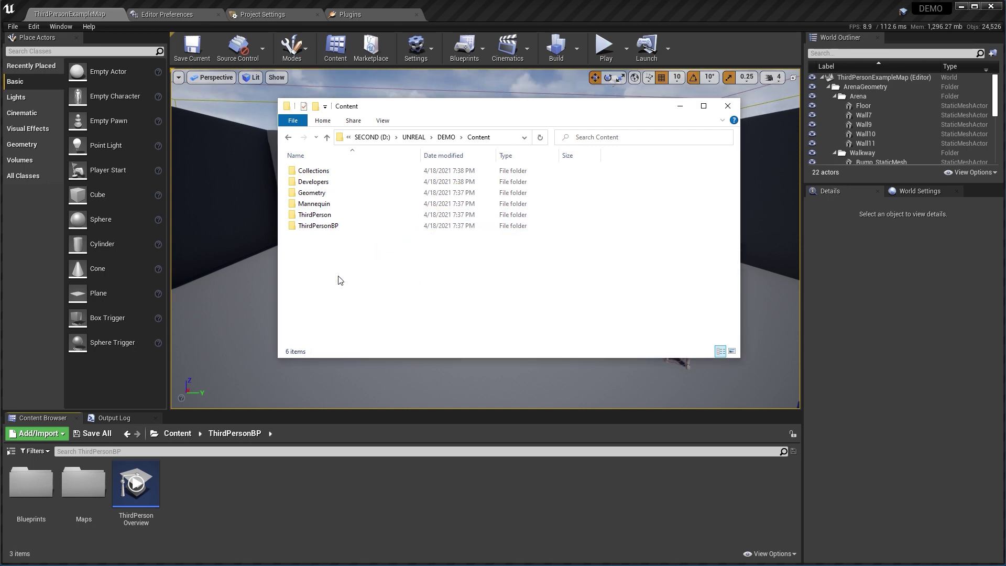
pyautogui.click(681, 106)
# Open the FEC_SK_Bot_Explorer skeletal mesh from the Robots folder and dock its editor in the main window
pyautogui.click(11, 452)
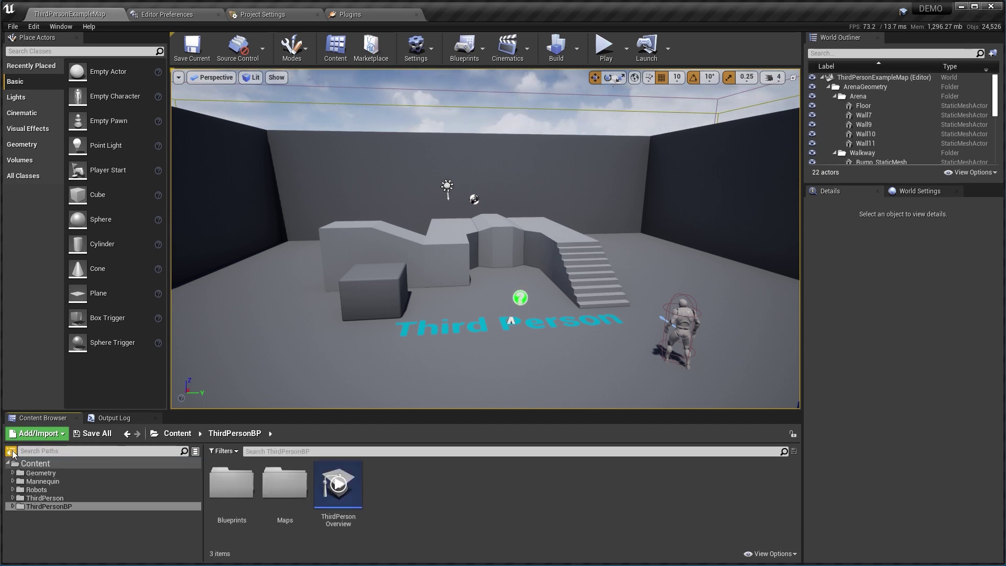
pyautogui.click(36, 490)
pyautogui.click(292, 506)
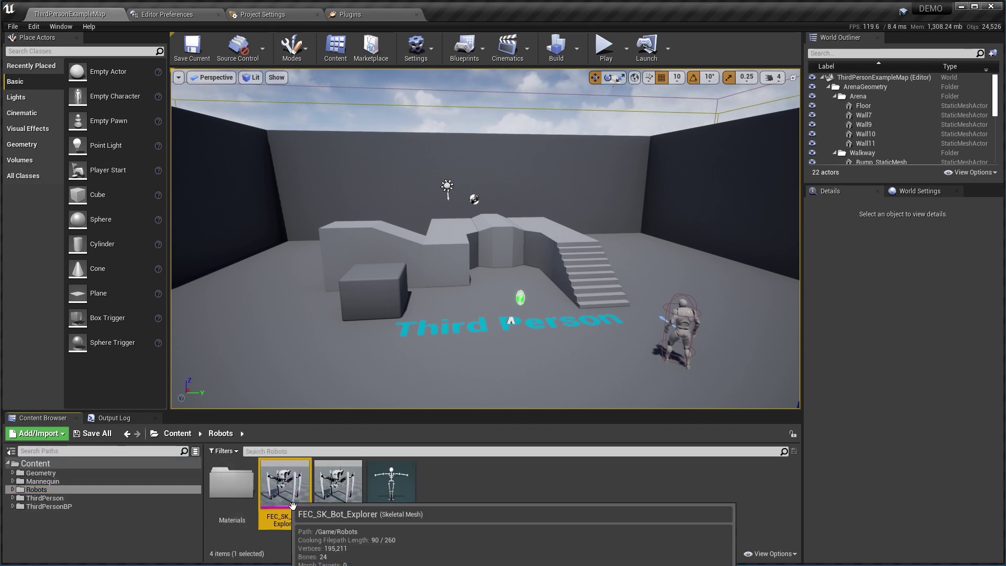
pyautogui.doubleClick(299, 506)
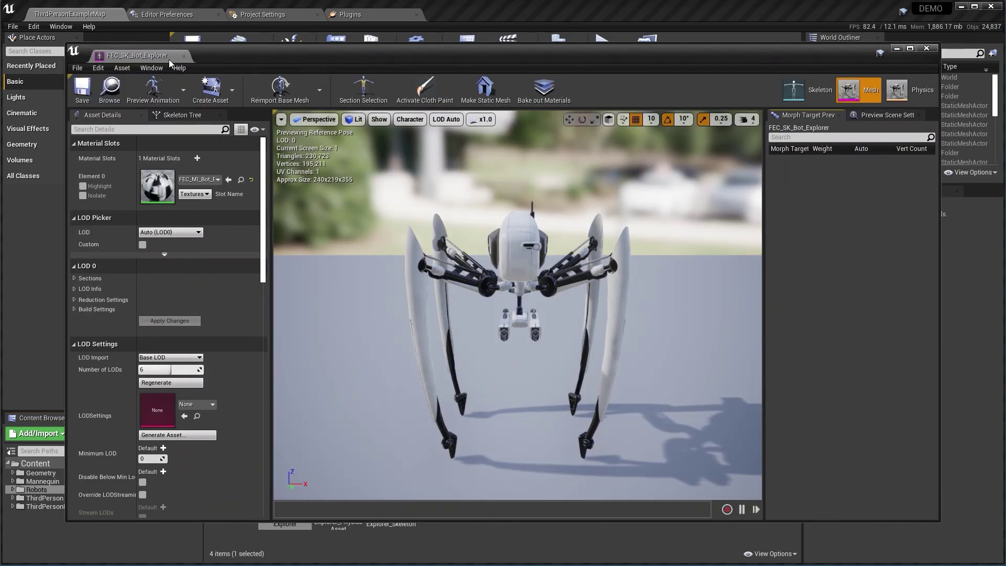
pyautogui.moveTo(385, 48); pyautogui.dragTo(490, 18)
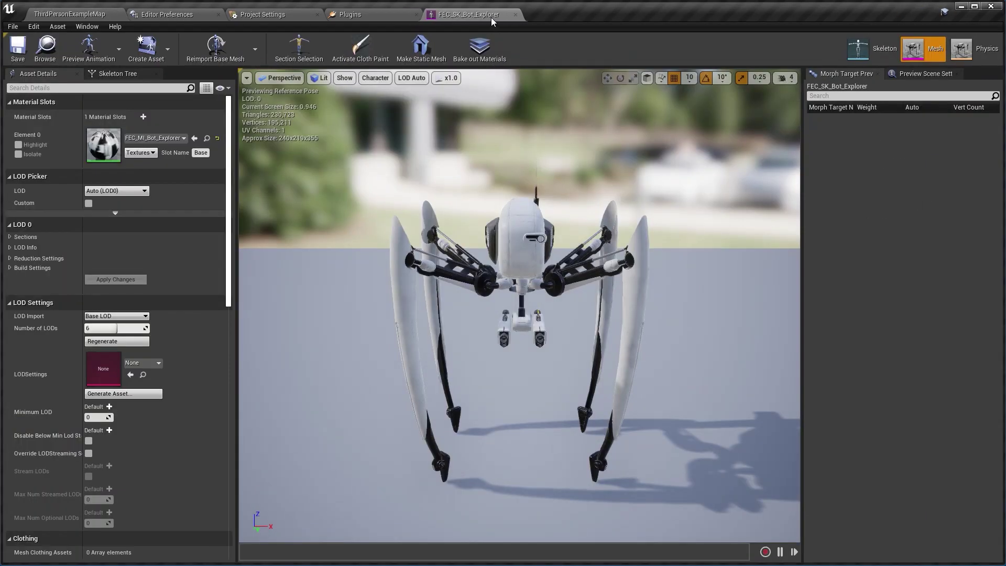
# Set Asset Editor Open Location to Main Window in the editor preferences and return to the ThirdPersonExampleMap level
pyautogui.click(162, 16)
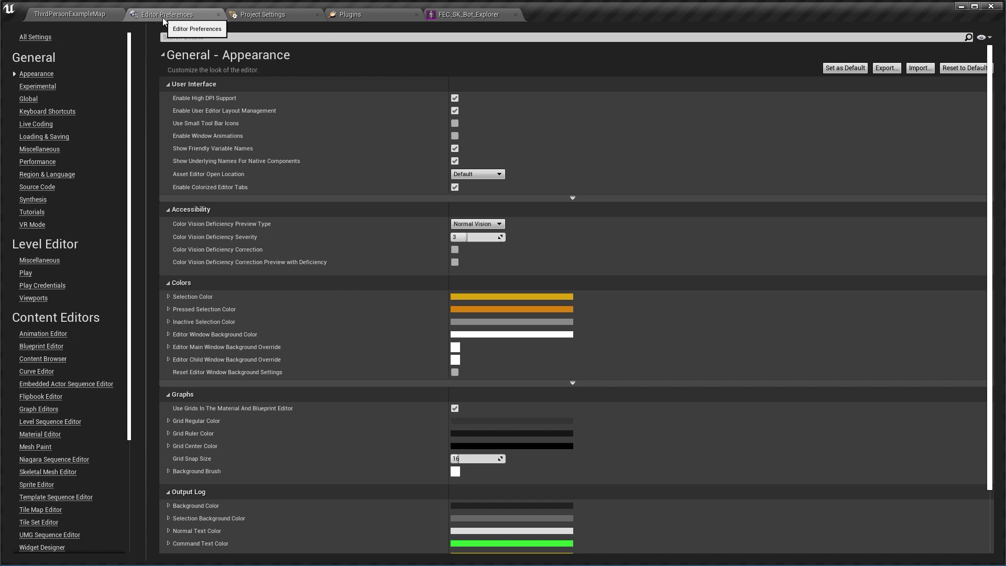
pyautogui.click(477, 174)
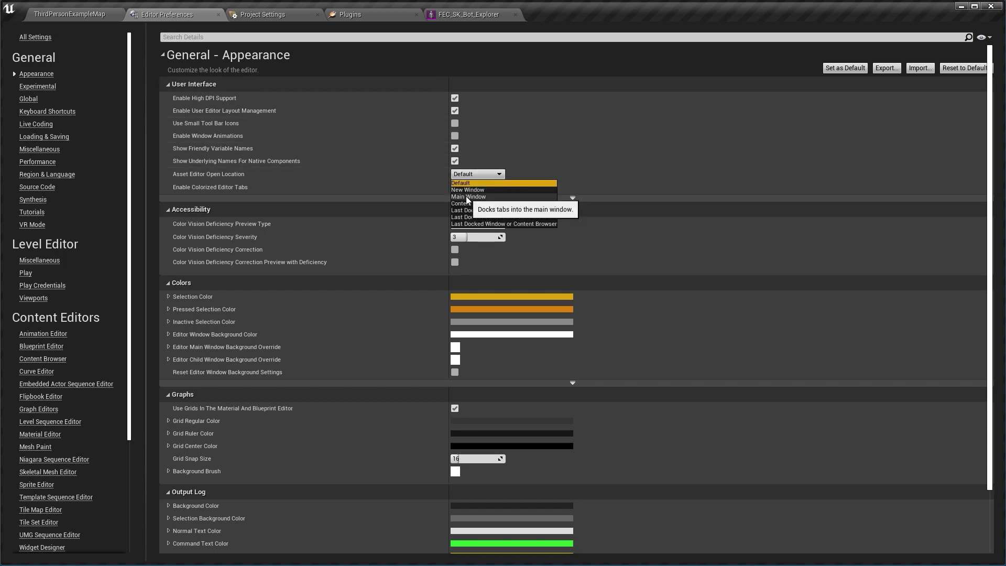
pyautogui.click(466, 187)
pyautogui.click(454, 15)
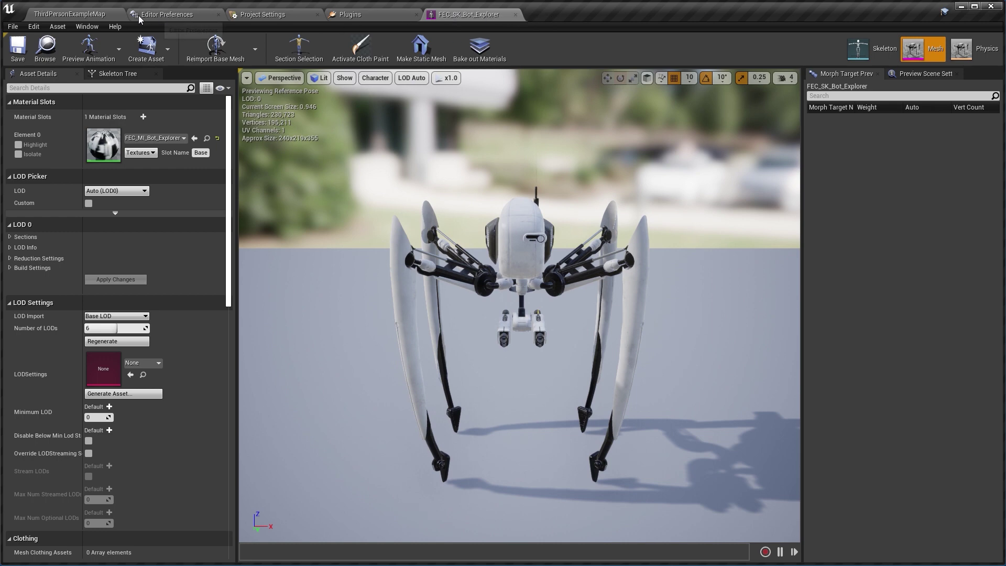
pyautogui.click(107, 16)
# Create an Animation Blueprint named AnimBP_Bot in ThirdPersonBP/Blueprints, targeting the FEC_SK_Bot_Explorer skeleton
pyautogui.click(46, 506)
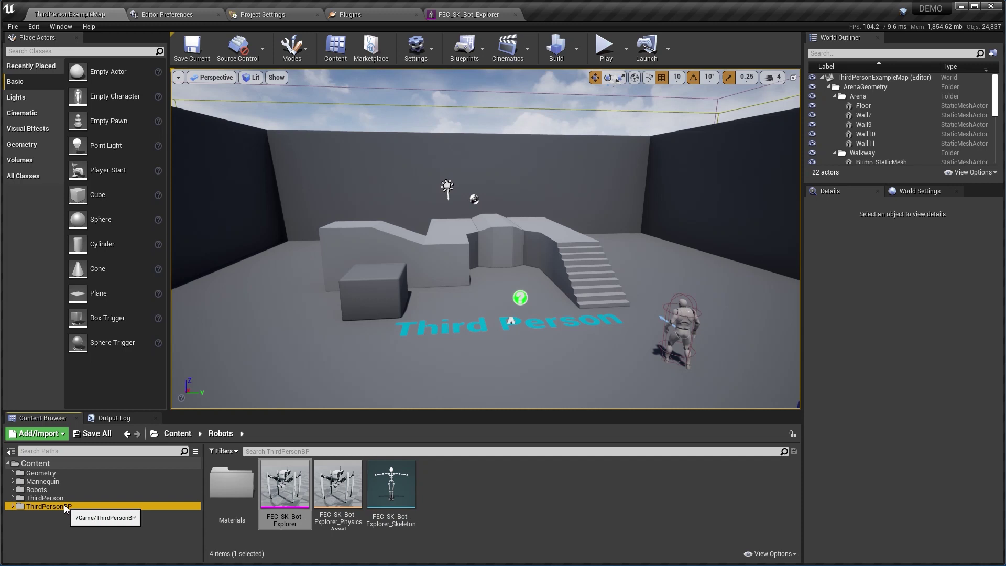
pyautogui.click(232, 500)
pyautogui.doubleClick(232, 501)
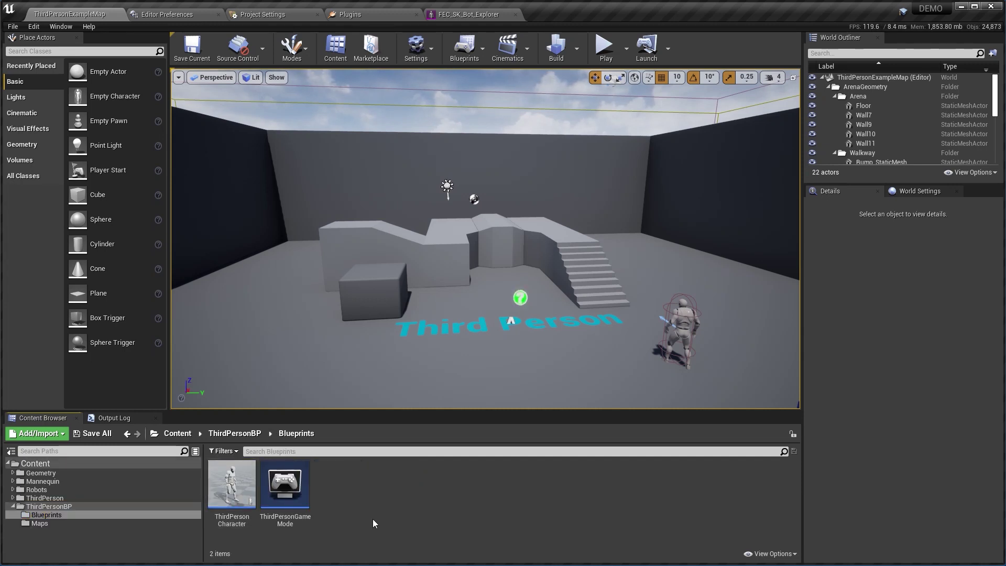
pyautogui.rightClick(372, 519)
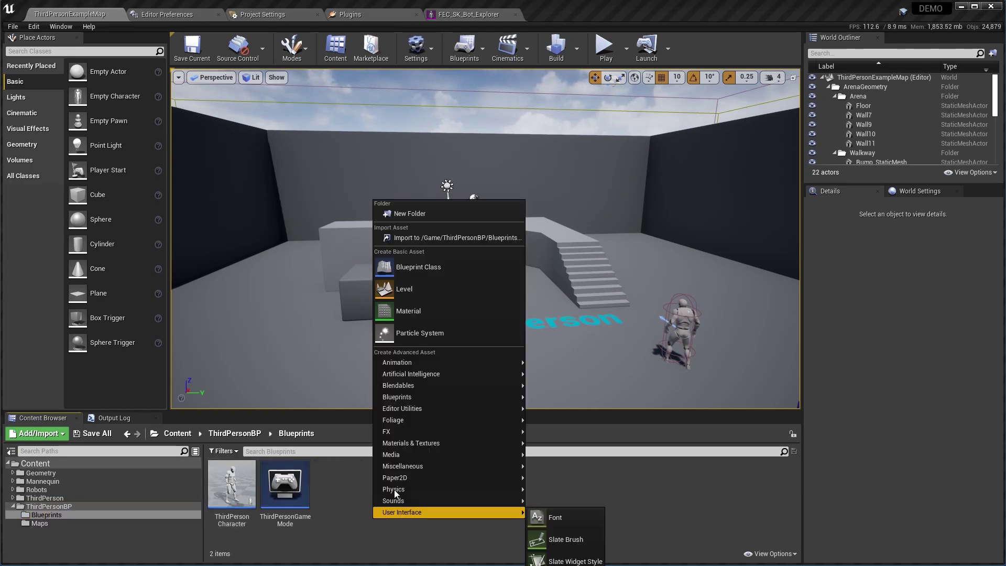
pyautogui.moveTo(425, 363)
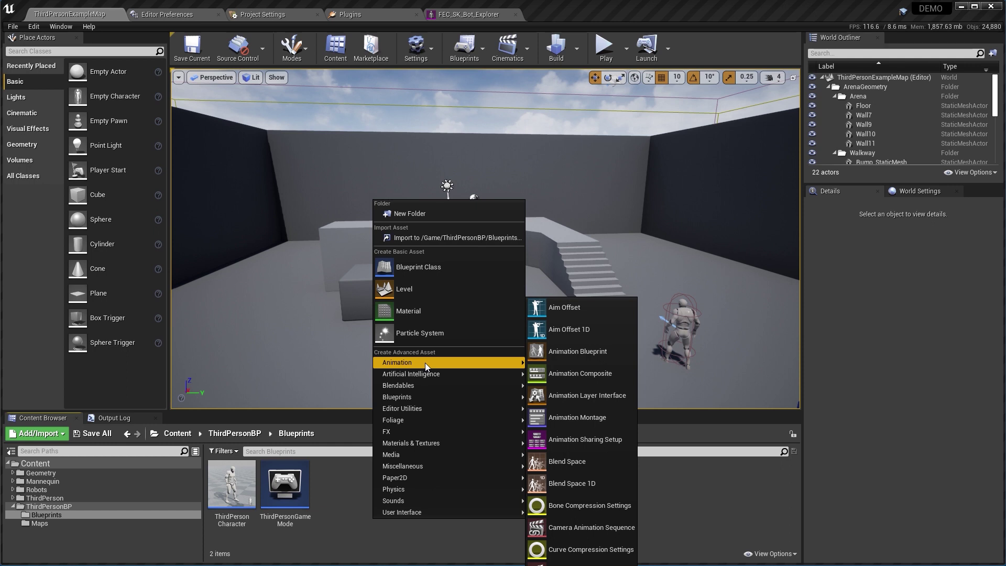
pyautogui.click(599, 351)
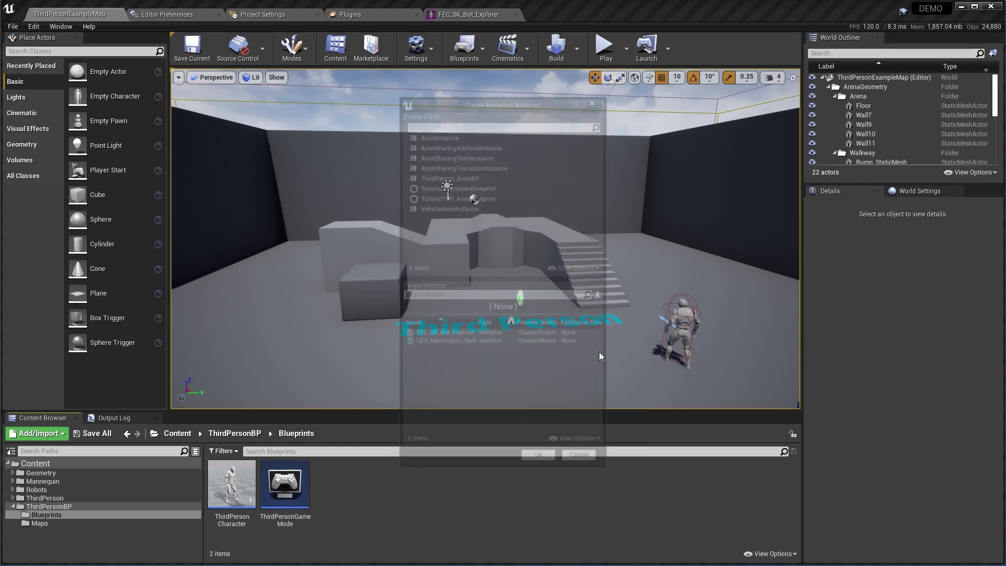
pyautogui.click(488, 334)
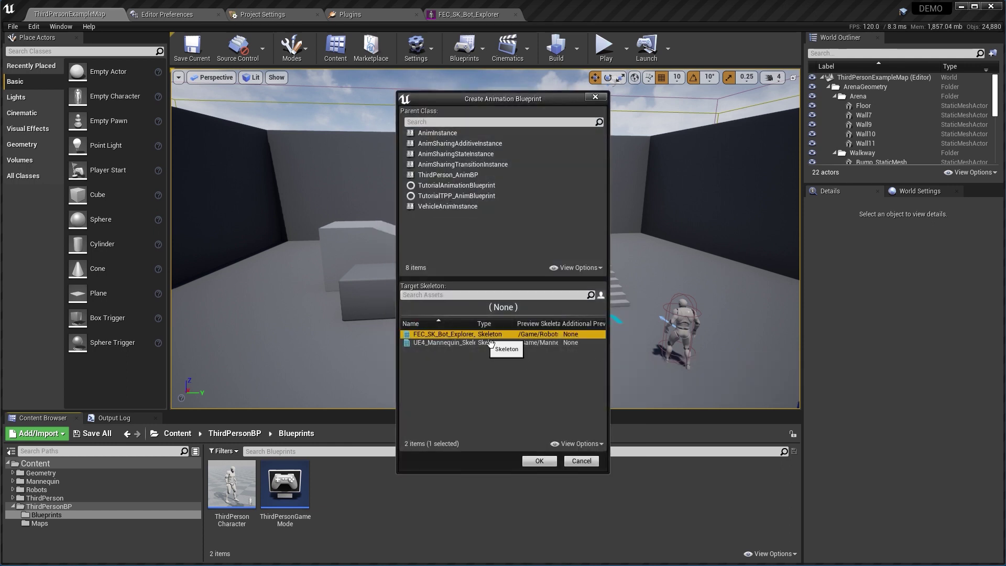
pyautogui.click(539, 461)
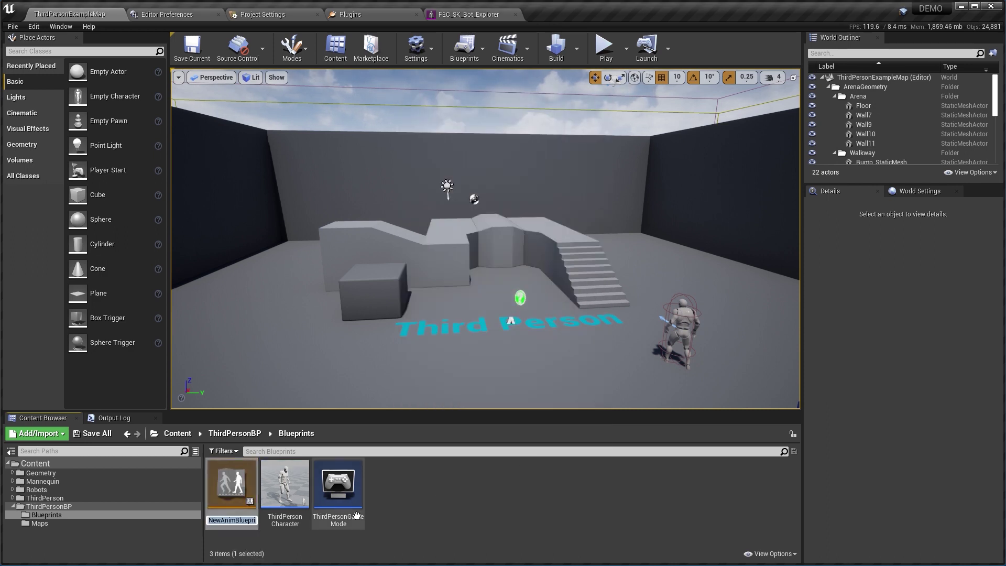
pyautogui.write('AnimBP_')
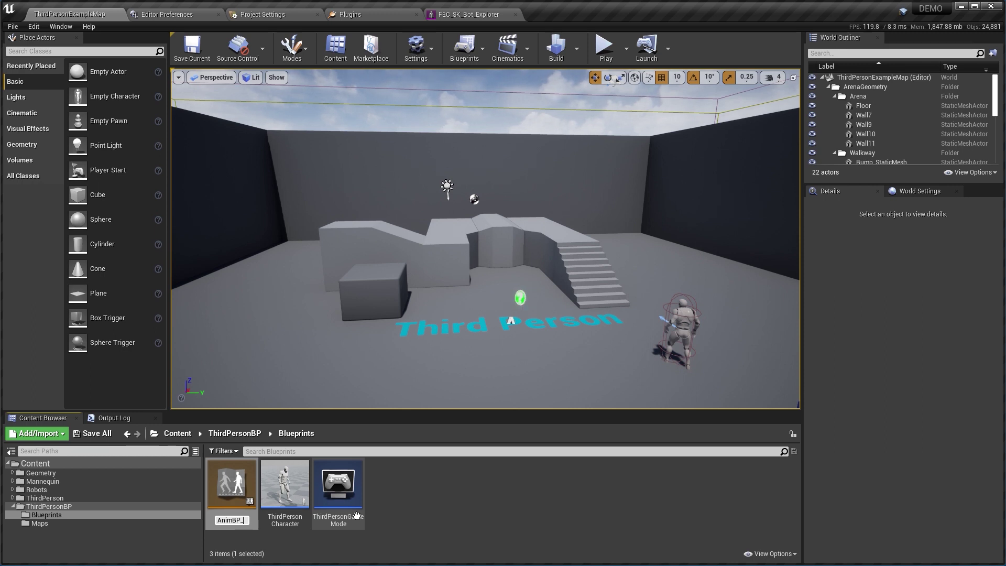
pyautogui.write('Bot')
pyautogui.press('Return')
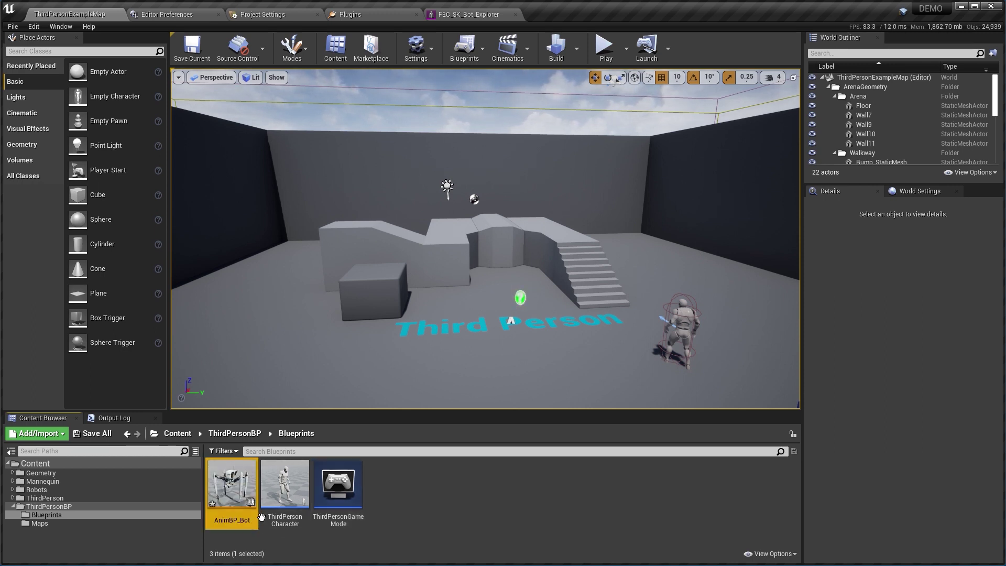
# Open AnimBP_Bot and add a Mesh Space Ref Pose node to its AnimGraph
pyautogui.doubleClick(242, 494)
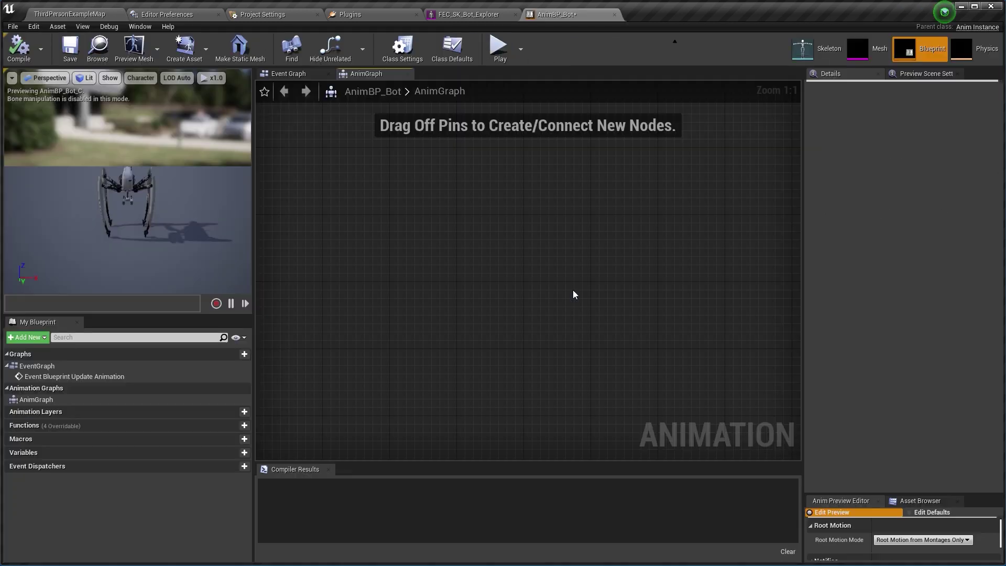
pyautogui.rightClick(381, 244)
pyautogui.write('mesh')
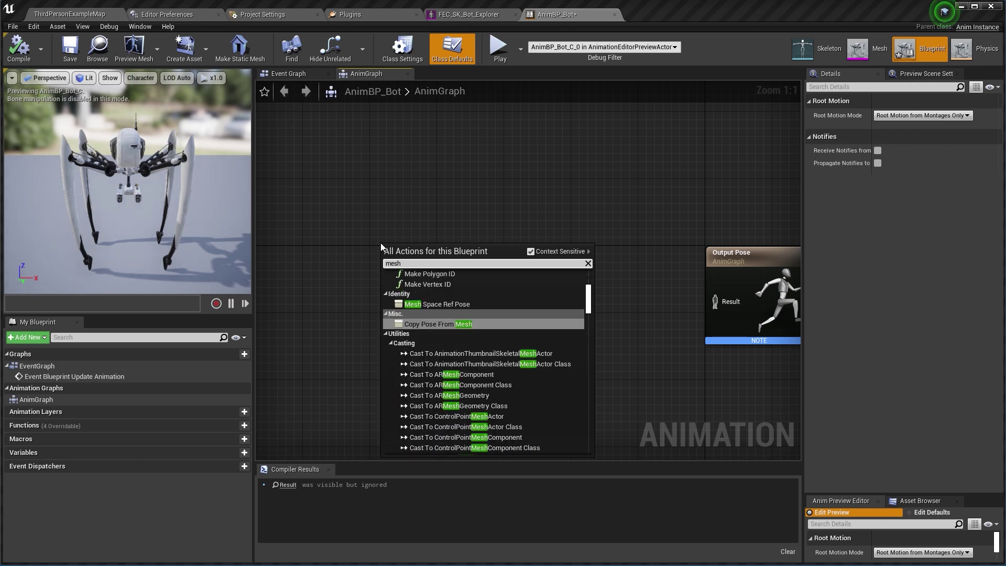
pyautogui.click(445, 304)
# Add a Simple Procedural Walk node fed by the Mesh Space Ref Pose and align it beside that node
pyautogui.moveTo(403, 259); pyautogui.dragTo(435, 279)
pyautogui.write('simple')
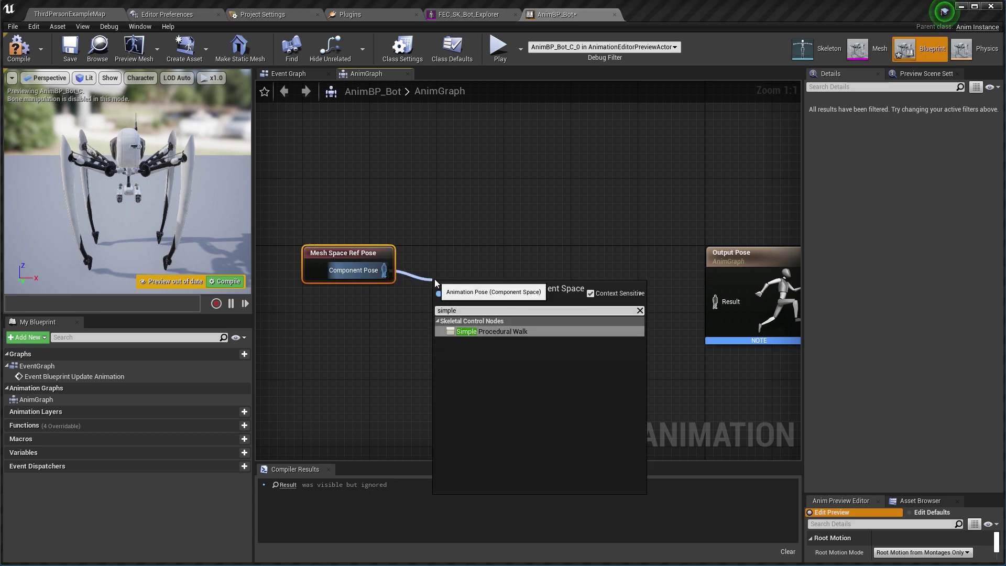
pyautogui.press('Return')
pyautogui.click(468, 256)
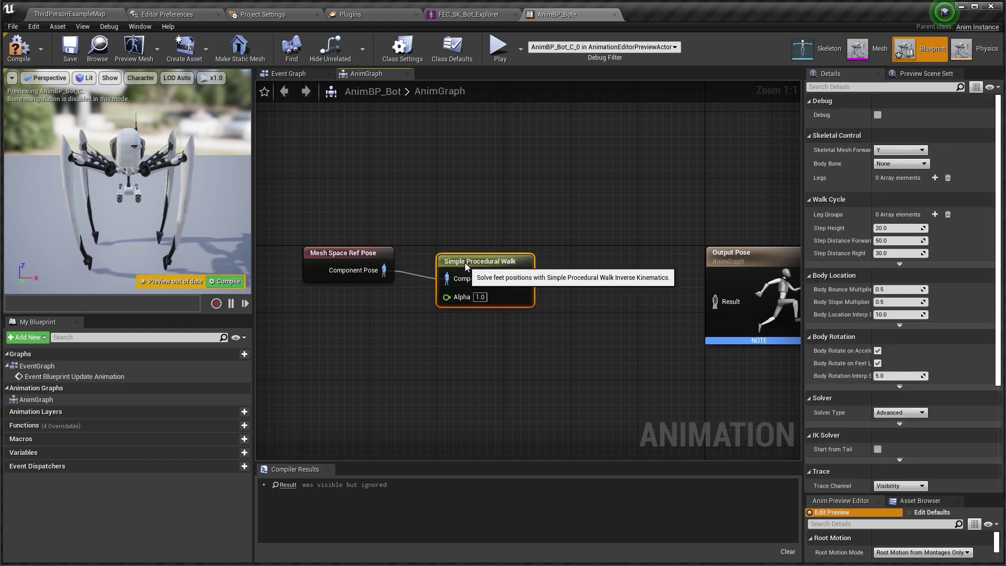
pyautogui.moveTo(467, 256); pyautogui.dragTo(461, 255)
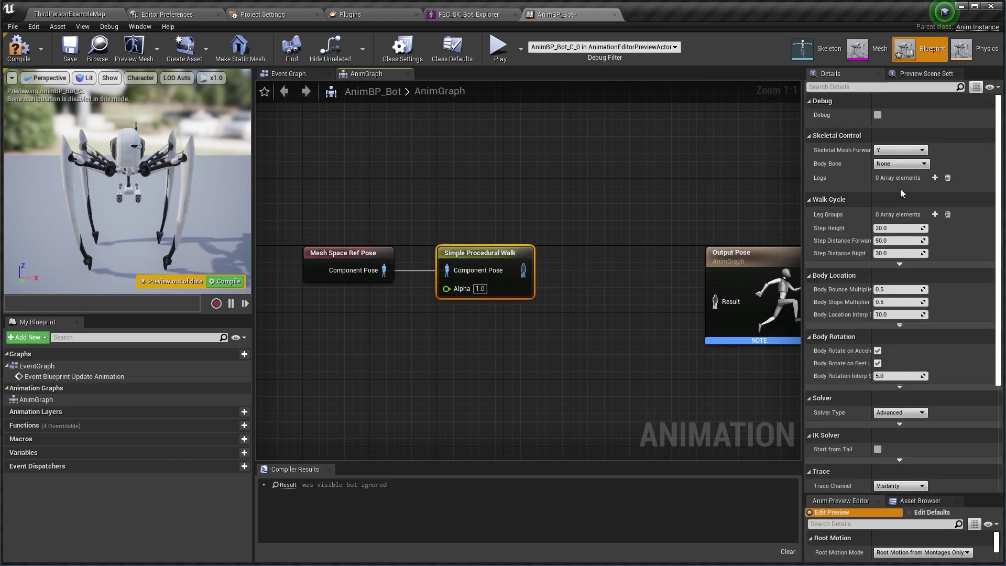
# Connect the Simple Procedural Walk output to the Output Pose result, and compile and save the blueprint
pyautogui.moveTo(523, 270); pyautogui.dragTo(715, 301)
pyautogui.moveTo(650, 315); pyautogui.dragTo(622, 297, button='right')
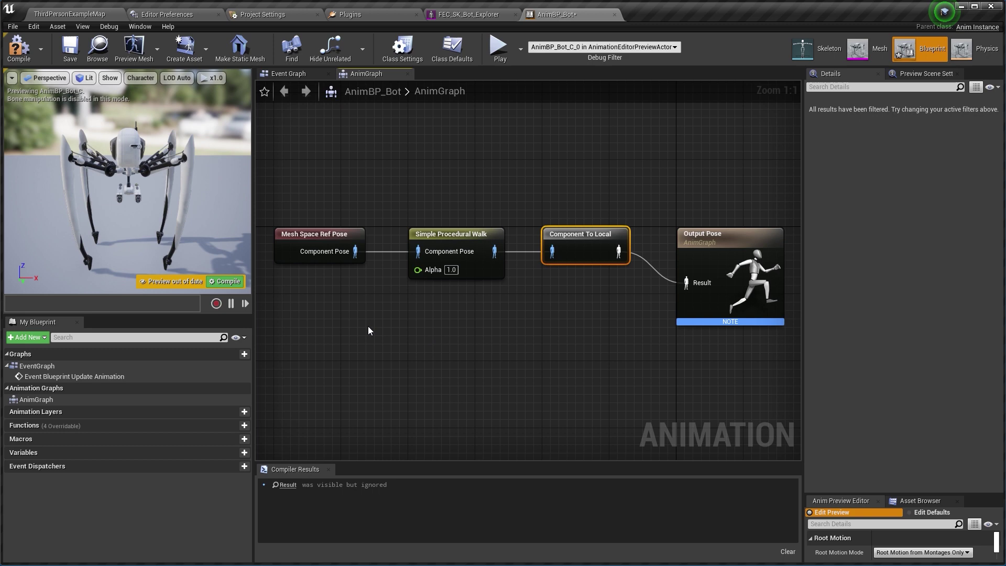
pyautogui.click(19, 48)
pyautogui.click(68, 50)
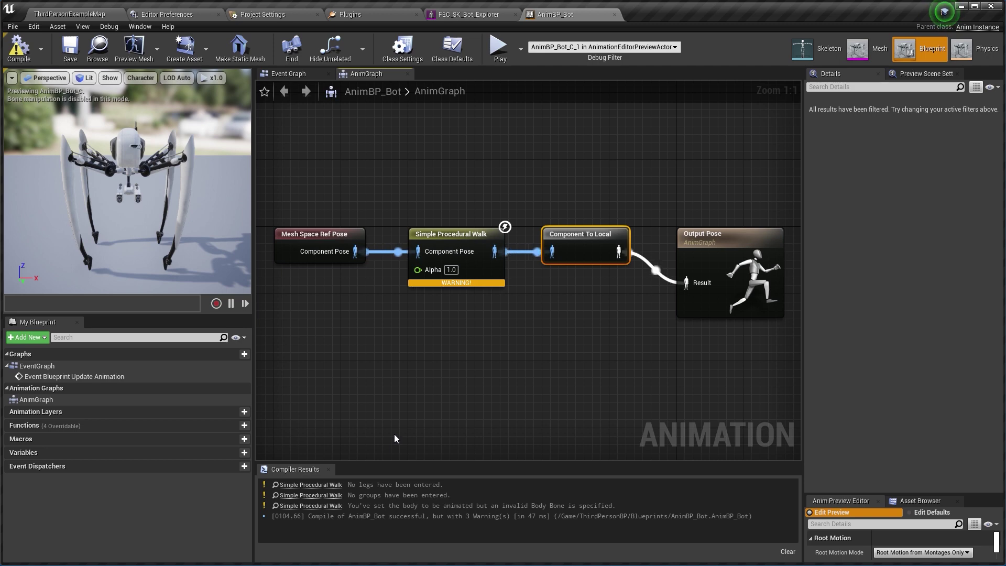
# Add four elements to the Legs array of the Simple Procedural Walk node
pyautogui.click(464, 237)
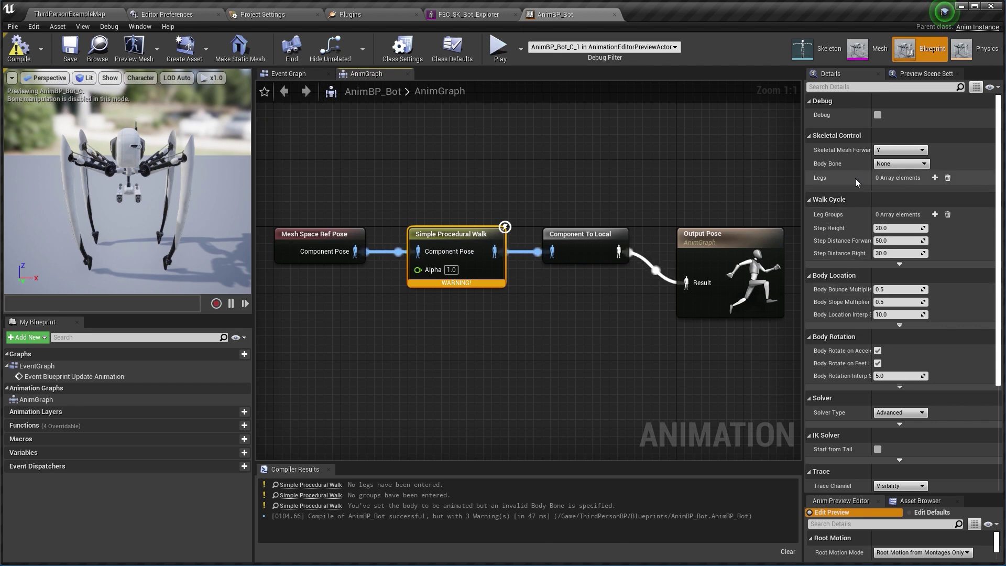
pyautogui.scroll(-5, 888, 312)
pyautogui.scroll(5, 889, 319)
pyautogui.click(935, 178)
pyautogui.click(935, 178)
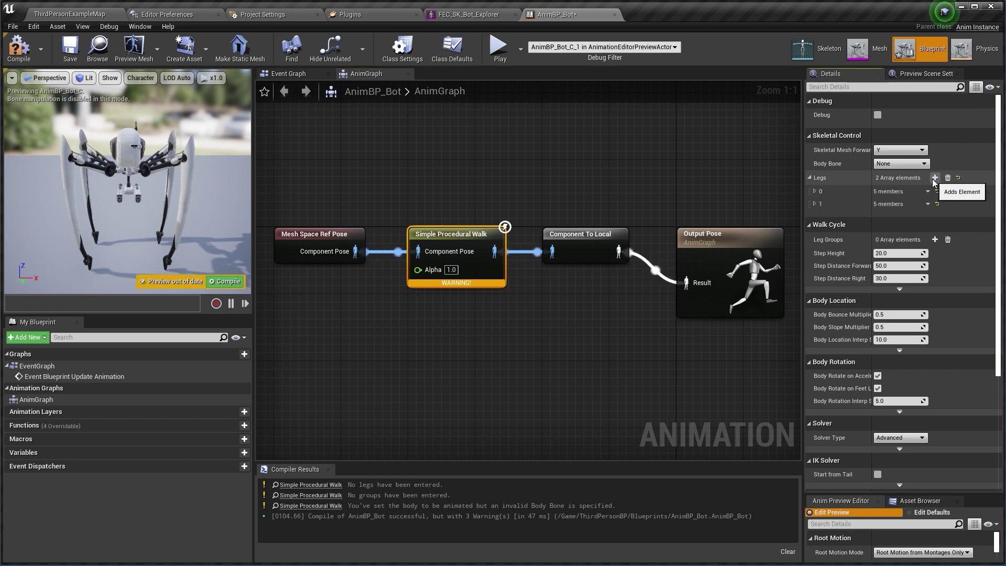
pyautogui.click(935, 178)
pyautogui.click(935, 178)
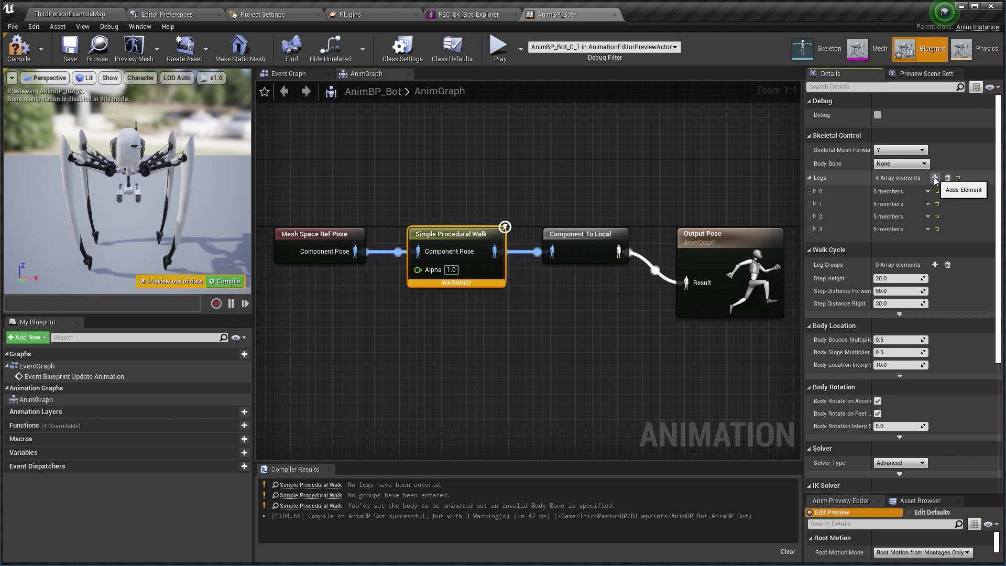
# Expand all four Legs entries, 0 to 3, to show their bone settings
pyautogui.click(815, 229)
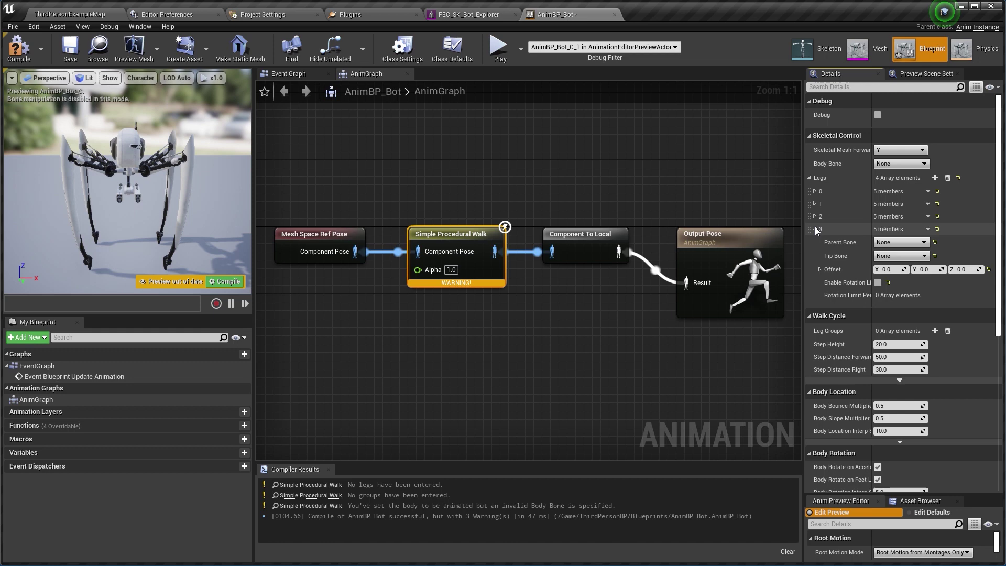
pyautogui.click(814, 217)
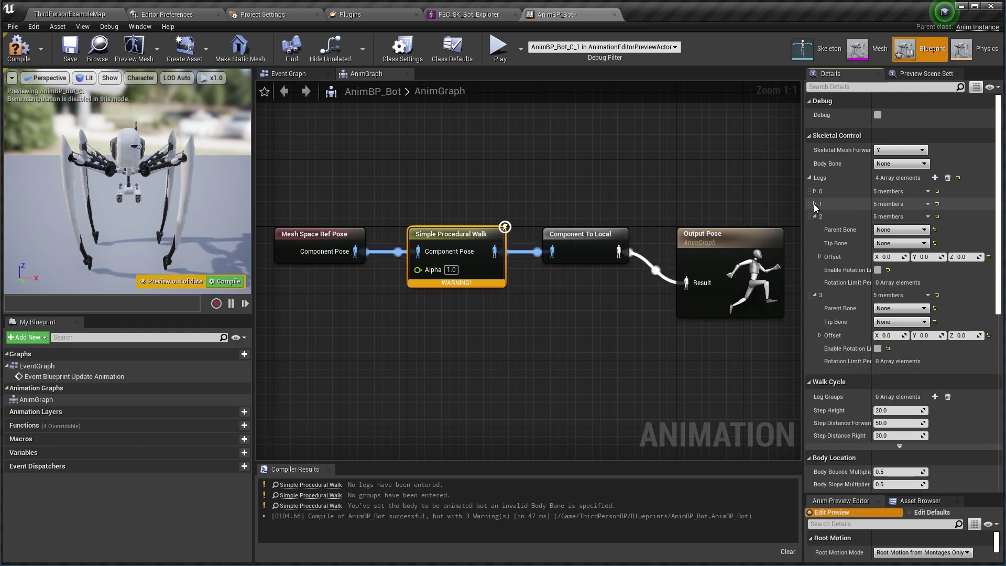
pyautogui.click(815, 204)
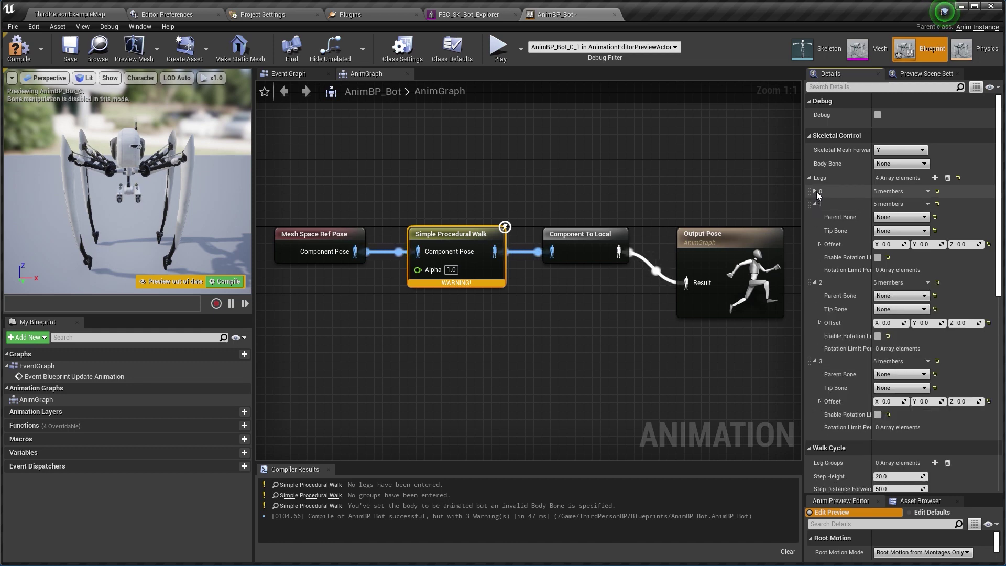
pyautogui.click(816, 191)
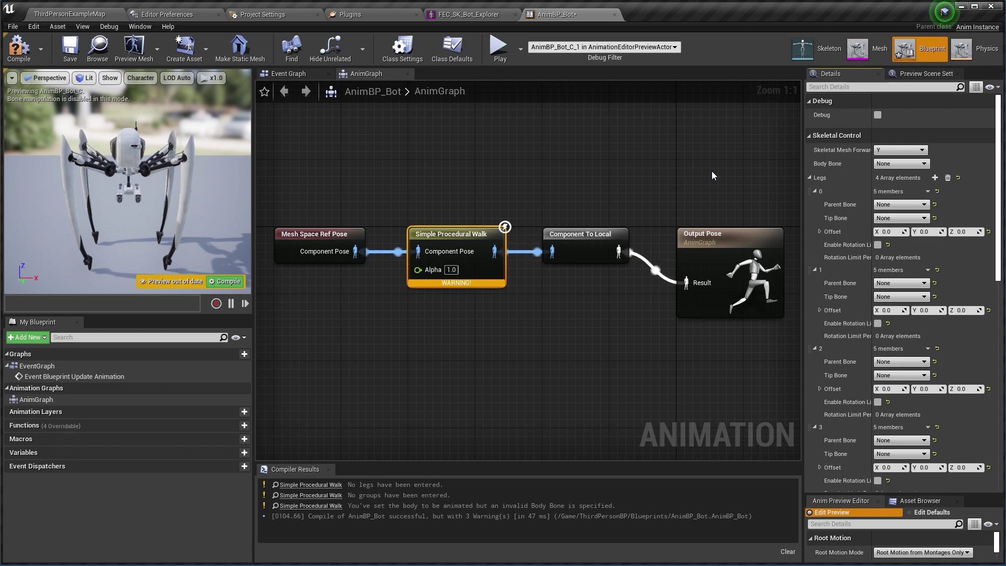
# Open the FEC_SK_Bot_Explorer skeleton and display its full bone hierarchy with bone names in the viewport
pyautogui.click(478, 14)
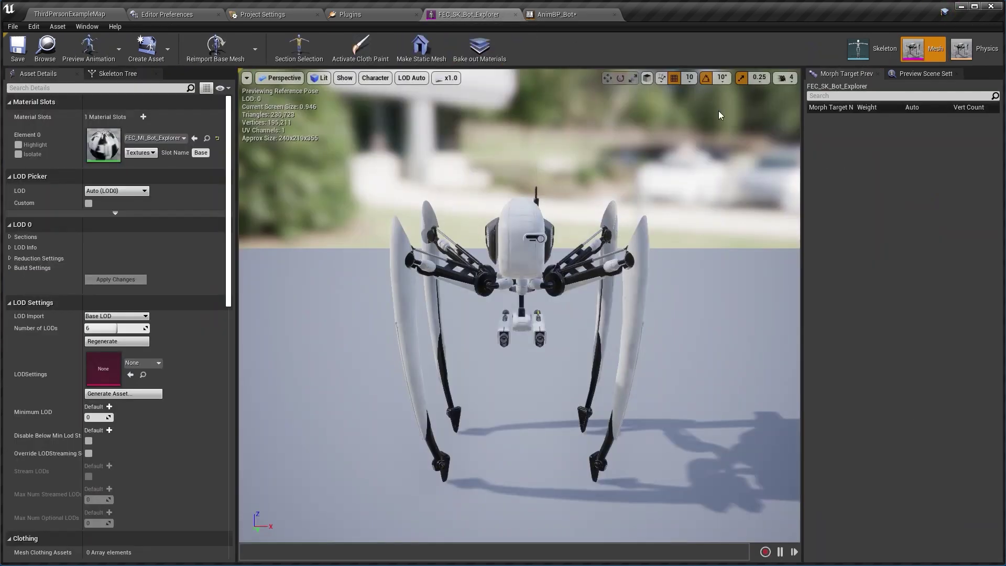
pyautogui.click(864, 54)
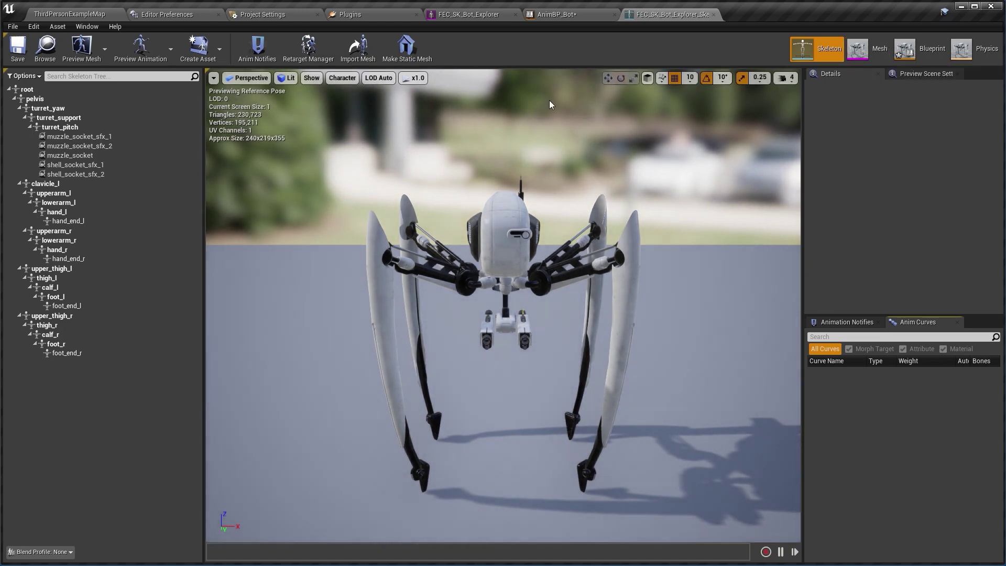
pyautogui.click(343, 78)
pyautogui.moveTo(344, 123)
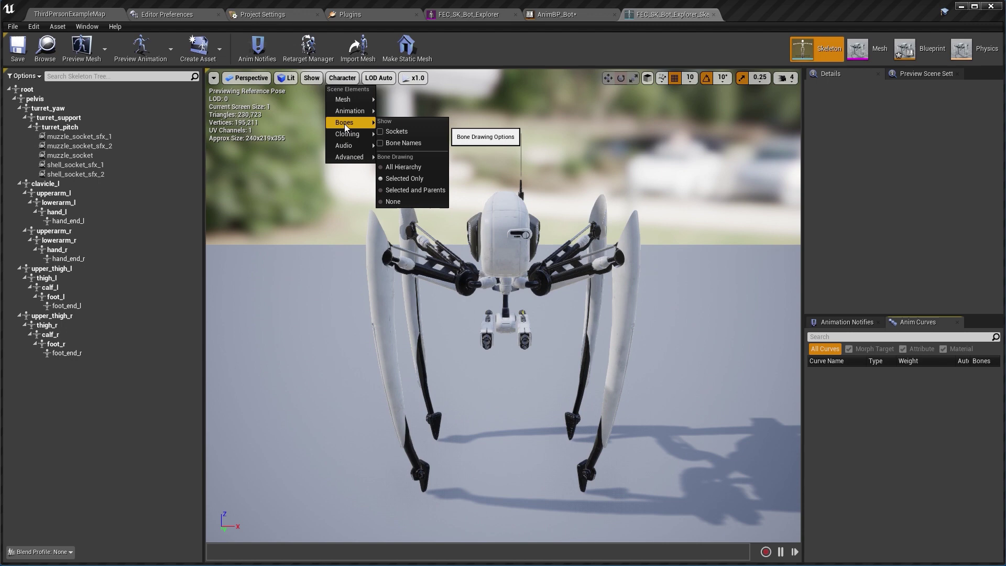
pyautogui.click(413, 167)
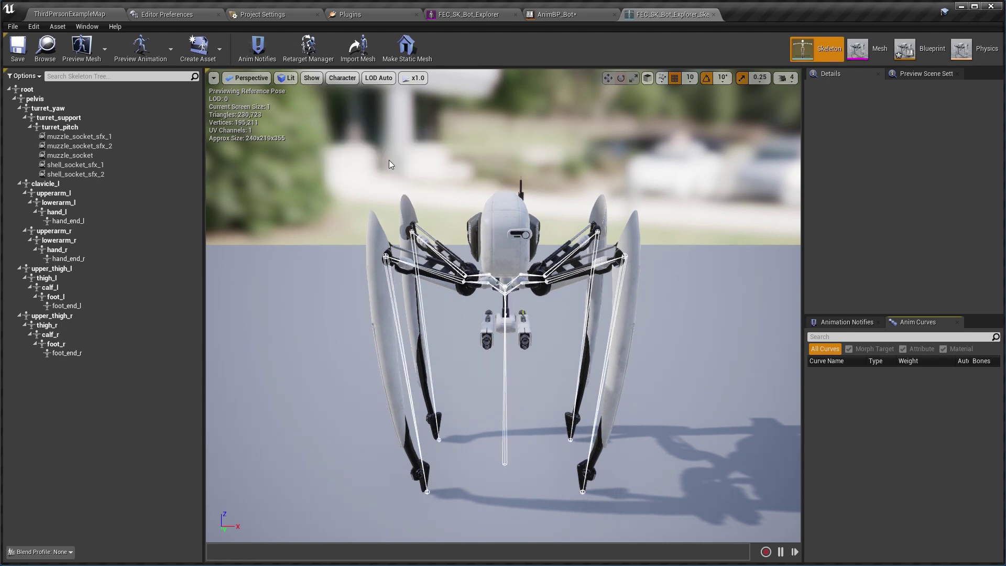
pyautogui.click(343, 79)
pyautogui.moveTo(351, 123)
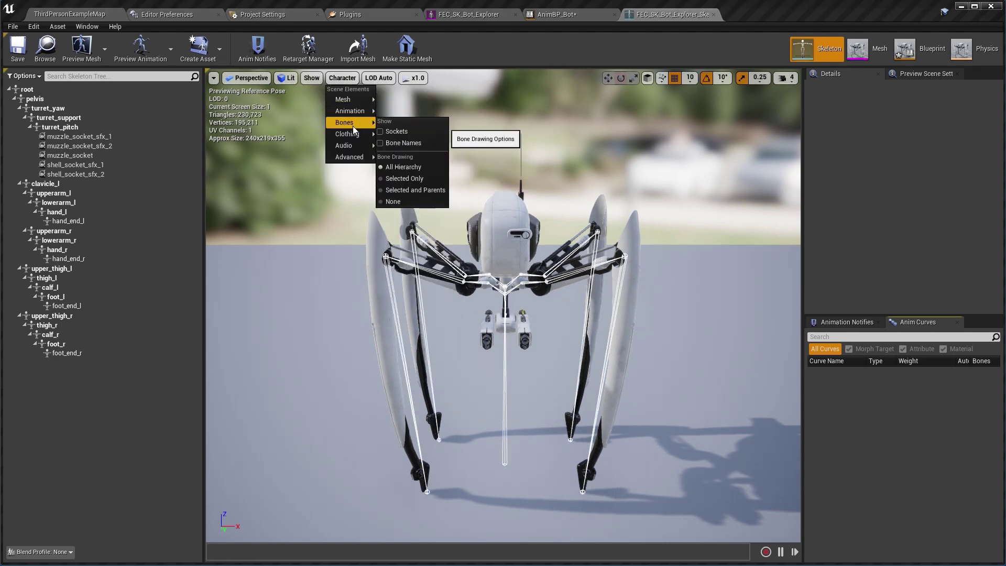
pyautogui.click(408, 143)
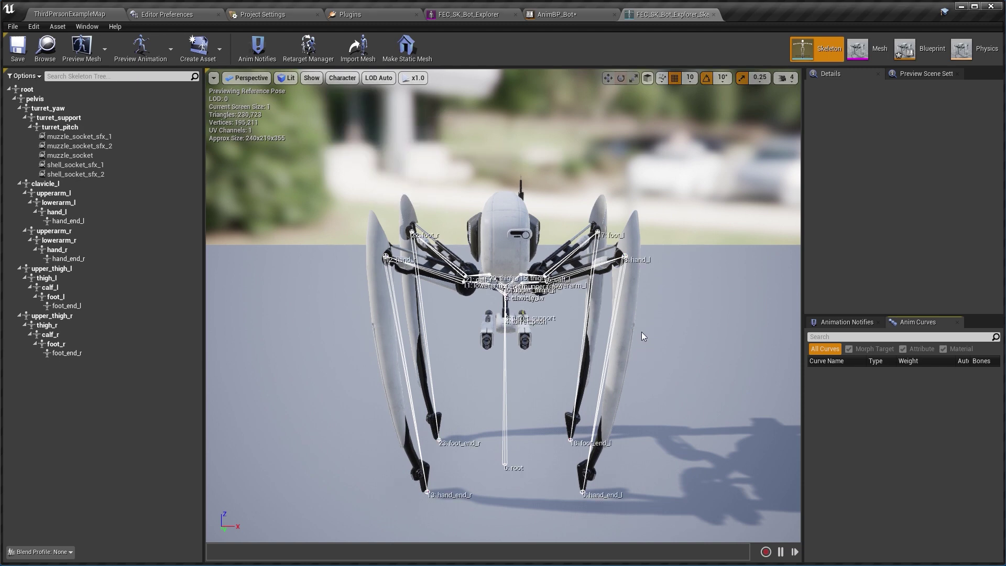
# Examine the arm leg chains by selecting lowerarm_l through hand_end_l, followed by lowerarm_r through hand_end_r
pyautogui.moveTo(642, 329); pyautogui.dragTo(377, 441, button='right')
pyautogui.moveTo(642, 440); pyautogui.dragTo(642, 330, button='right')
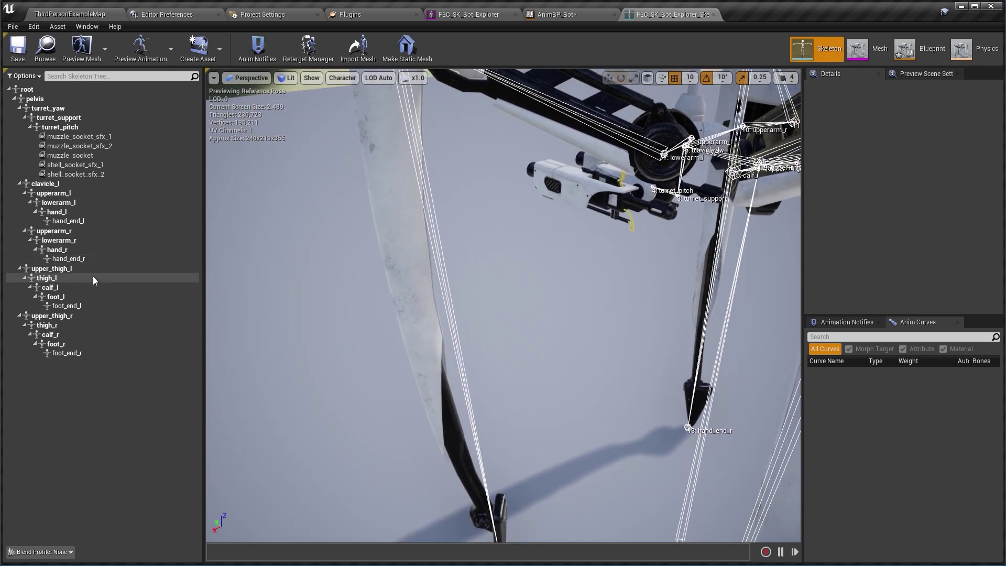
pyautogui.click(73, 202)
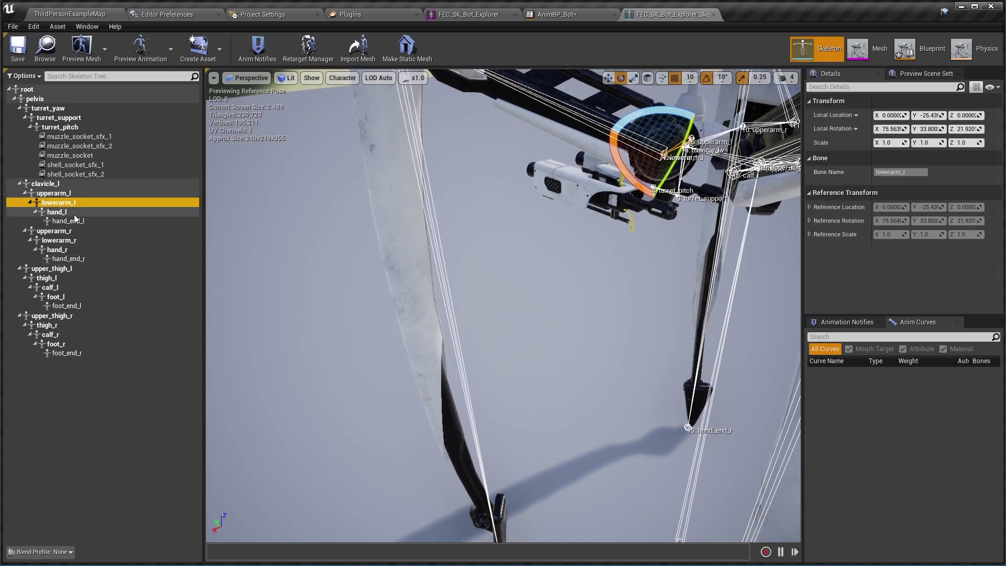
pyautogui.keyDown('shift'); pyautogui.click(73, 221); pyautogui.keyUp('shift')
pyautogui.moveTo(632, 220)
pyautogui.mouseDown(button='right')
pyautogui.moveTo(642, 168)
pyautogui.moveTo(608, 205)
pyautogui.moveTo(640, 202)
pyautogui.mouseUp(button='right')
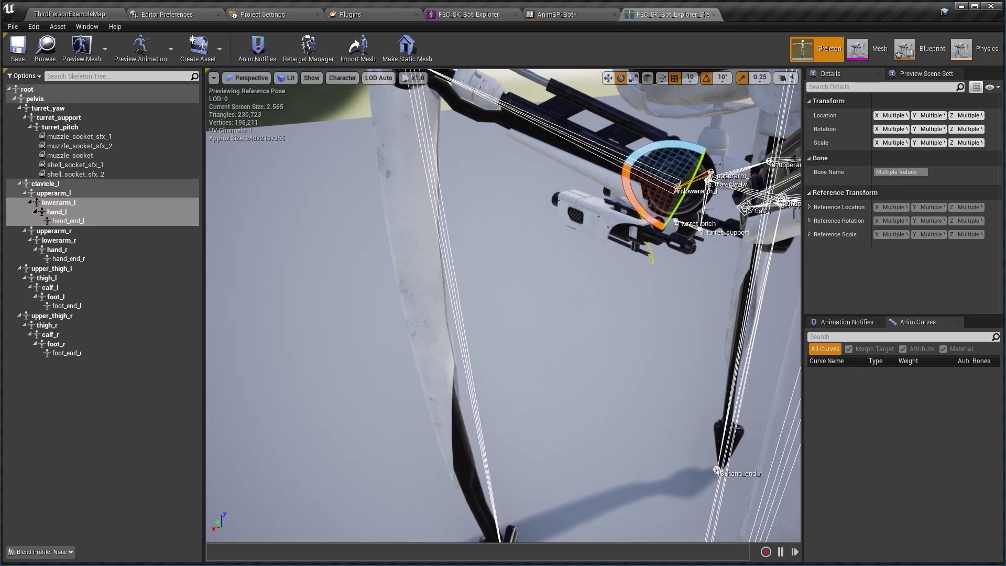
pyautogui.click(85, 241)
pyautogui.keyDown('shift'); pyautogui.click(86, 258); pyautogui.keyUp('shift')
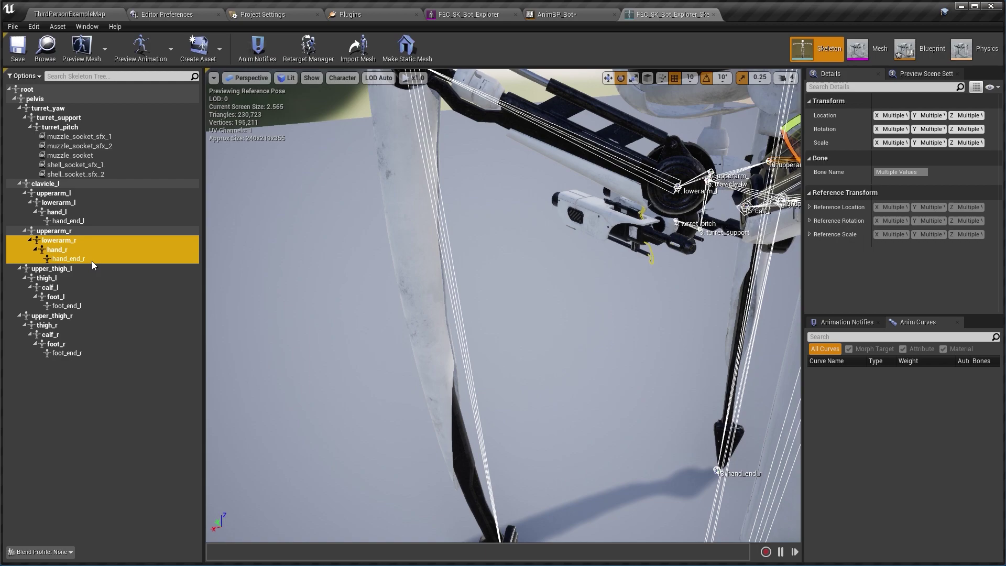
# Inspect the calf_l joint up close and select the leg chain from calf_l through foot_end_l
pyautogui.press('d')
pyautogui.moveTo(577, 252); pyautogui.dragTo(354, 206, button='right')
pyautogui.press('w')
pyautogui.press('d')
pyautogui.press('w')
pyautogui.press('w')
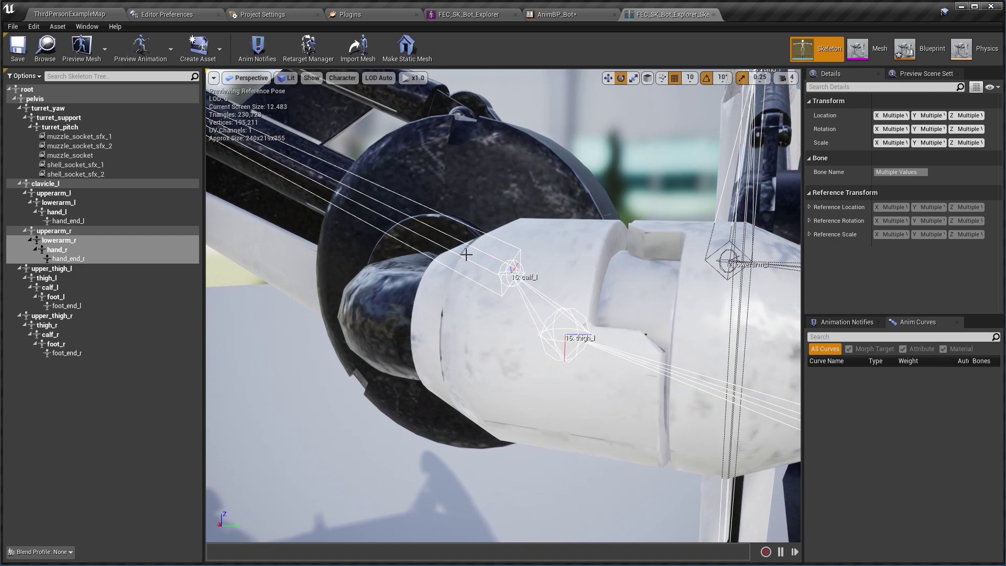
pyautogui.click(65, 287)
pyautogui.press('f')
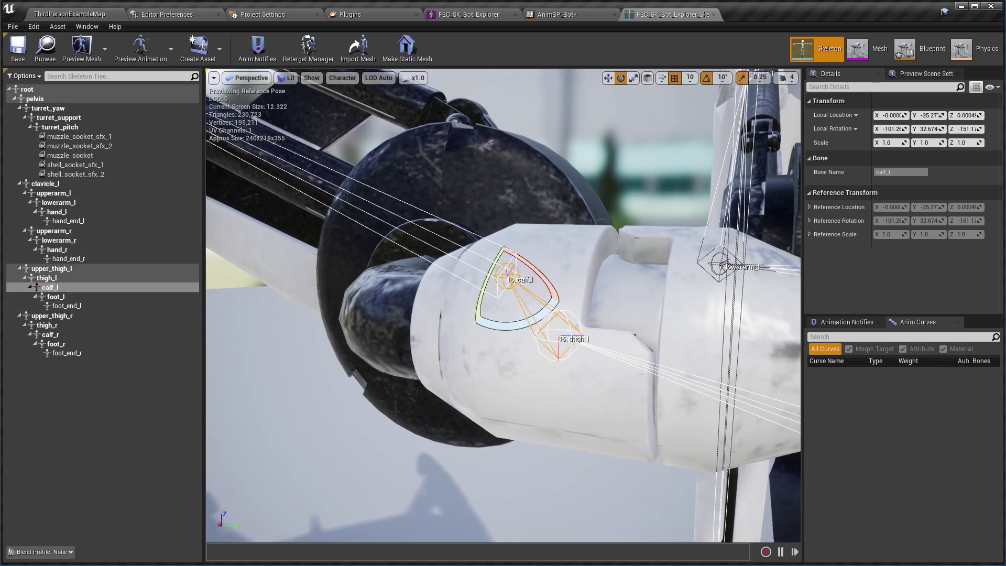
pyautogui.press('s')
pyautogui.moveTo(367, 235); pyautogui.dragTo(364, 363, button='right')
pyautogui.keyDown('shift'); pyautogui.click(73, 306); pyautogui.keyUp('shift')
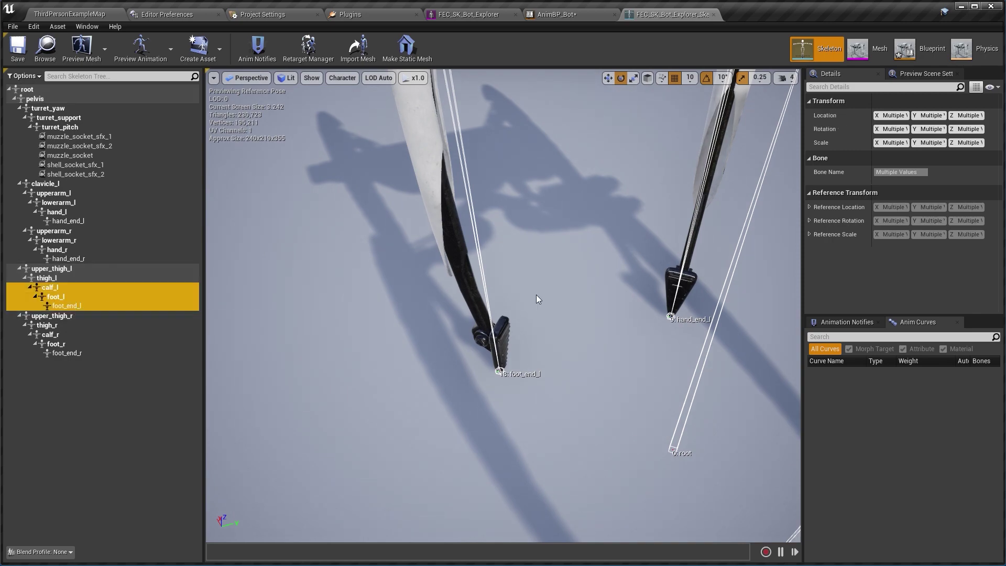
# Select the leg chain from calf_r through foot_end_r and inspect it on the robot
pyautogui.click(61, 335)
pyautogui.keyDown('shift'); pyautogui.click(84, 355); pyautogui.keyUp('shift')
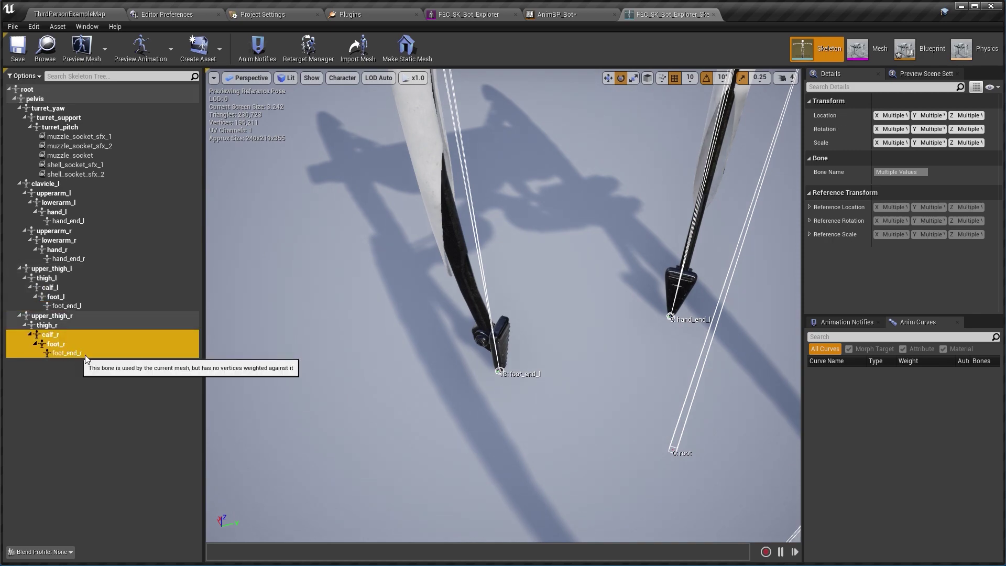
pyautogui.moveTo(293, 336); pyautogui.dragTo(398, 246, button='right')
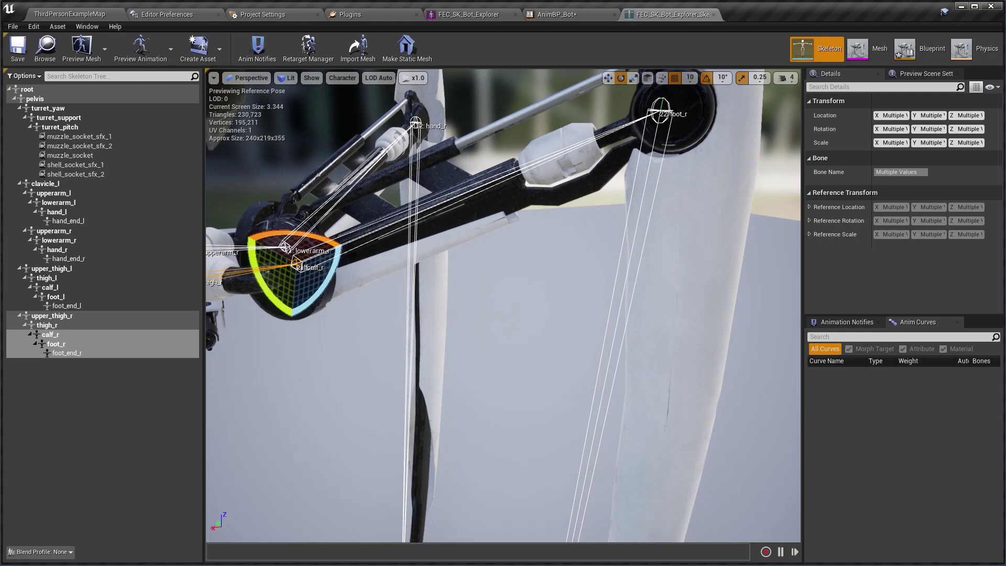
pyautogui.moveTo(503, 306); pyautogui.dragTo(420, 294, button='right')
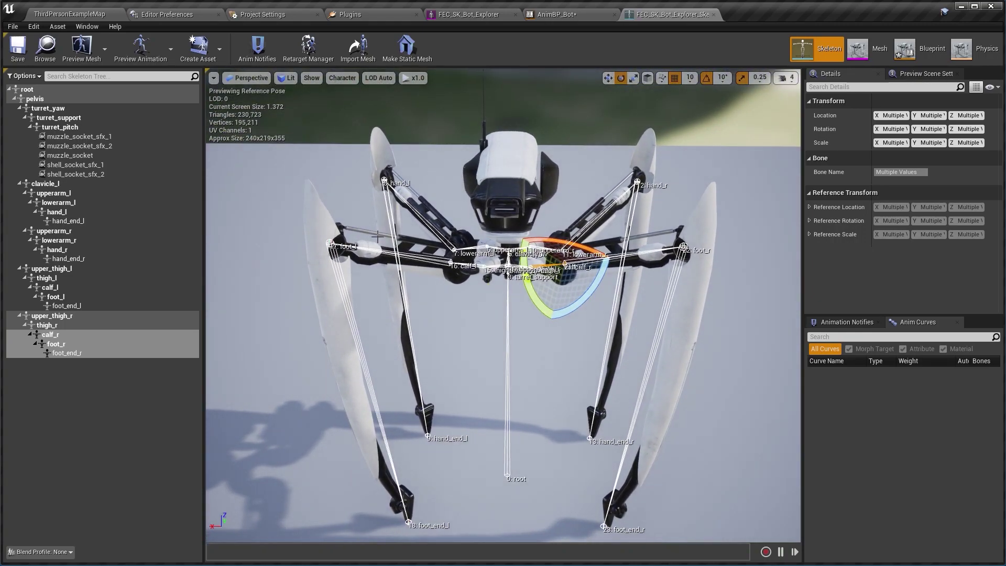
pyautogui.moveTo(467, 253); pyautogui.dragTo(634, 225, button='right')
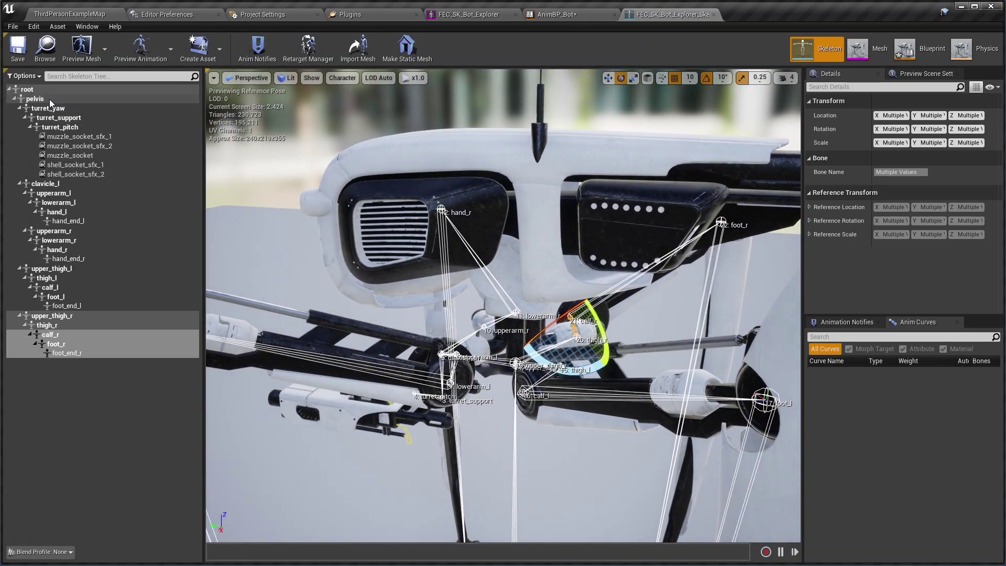
# Select the pelvis bone and examine its position in the robot's body from several angles
pyautogui.click(35, 99)
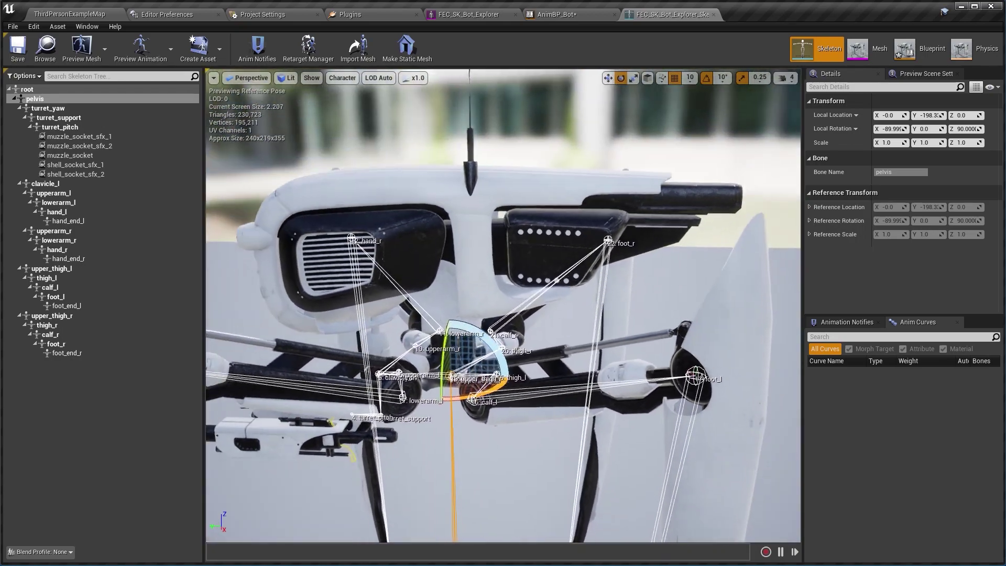
pyautogui.moveTo(490, 242)
pyautogui.mouseDown(button='right')
pyautogui.moveTo(469, 256)
pyautogui.moveTo(519, 239)
pyautogui.moveTo(489, 242)
pyautogui.mouseUp(button='right')
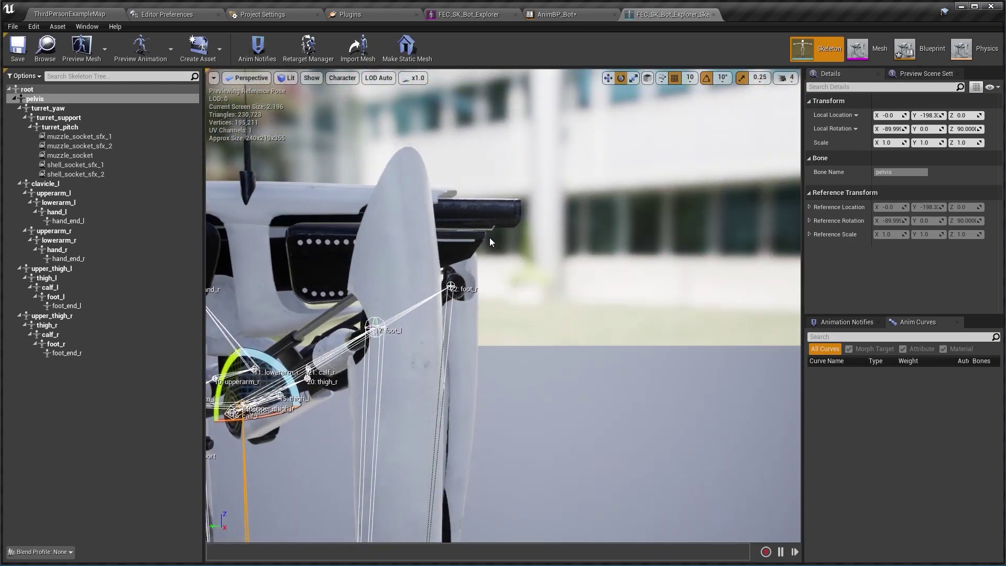
pyautogui.moveTo(365, 299); pyautogui.dragTo(296, 300, button='right')
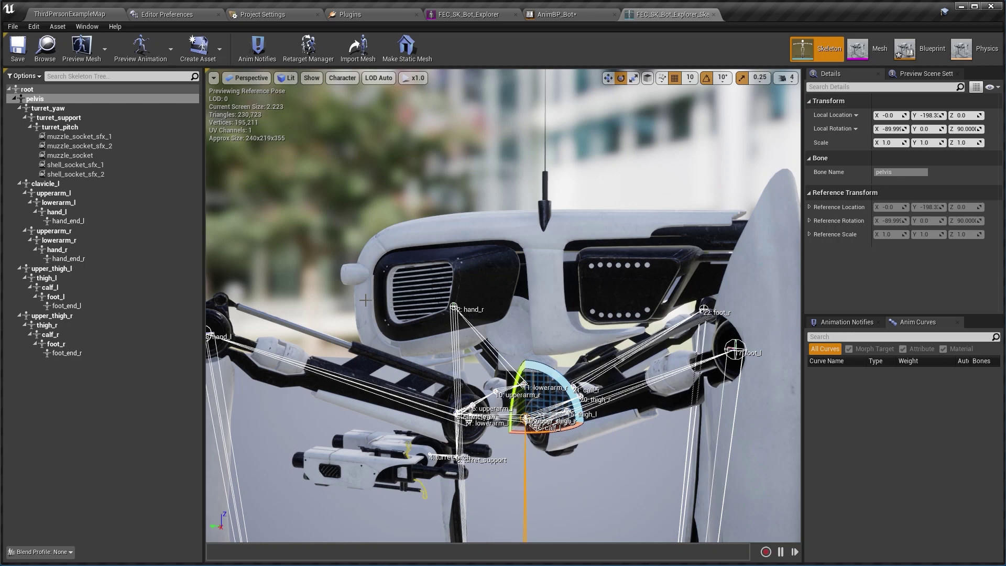
pyautogui.moveTo(432, 286); pyautogui.dragTo(498, 377, button='right')
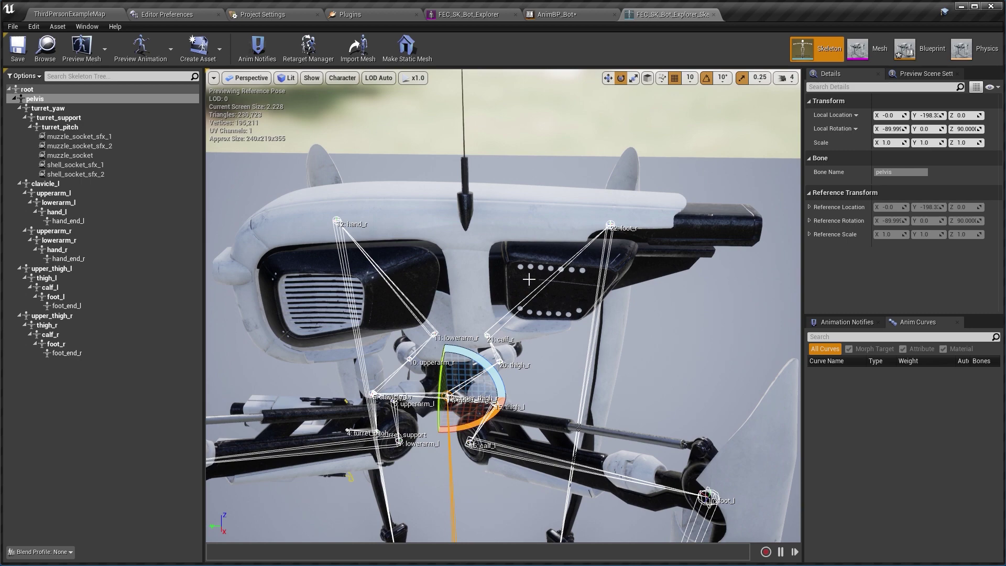
pyautogui.moveTo(478, 364)
pyautogui.mouseDown()
pyautogui.moveTo(493, 377)
pyautogui.moveTo(479, 364)
pyautogui.mouseUp()
pyautogui.moveTo(479, 364); pyautogui.dragTo(445, 385, button='right')
pyautogui.keyDown('alt'); pyautogui.moveTo(478, 364); pyautogui.dragTo(552, 325); pyautogui.keyUp('alt')
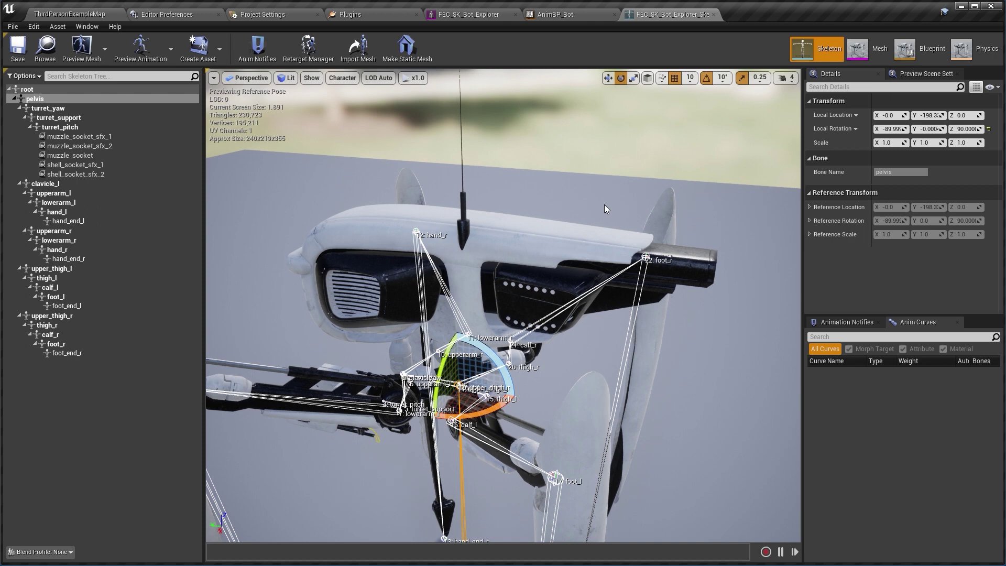
# Return to AnimBP_Bot and set leg 0's Parent Bone to lowerarm_l and Tip Bone to hand_end_l
pyautogui.click(547, 16)
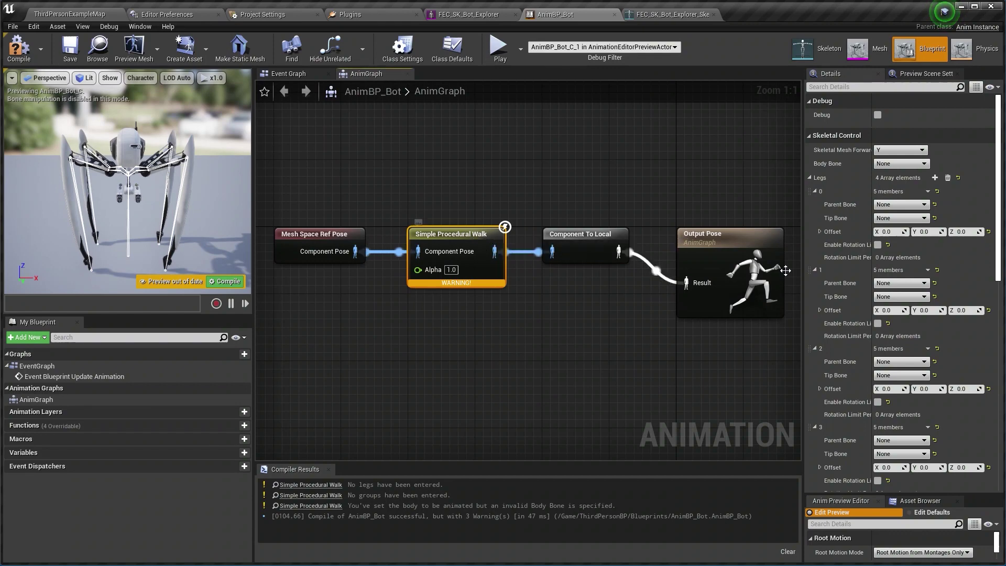
pyautogui.click(899, 205)
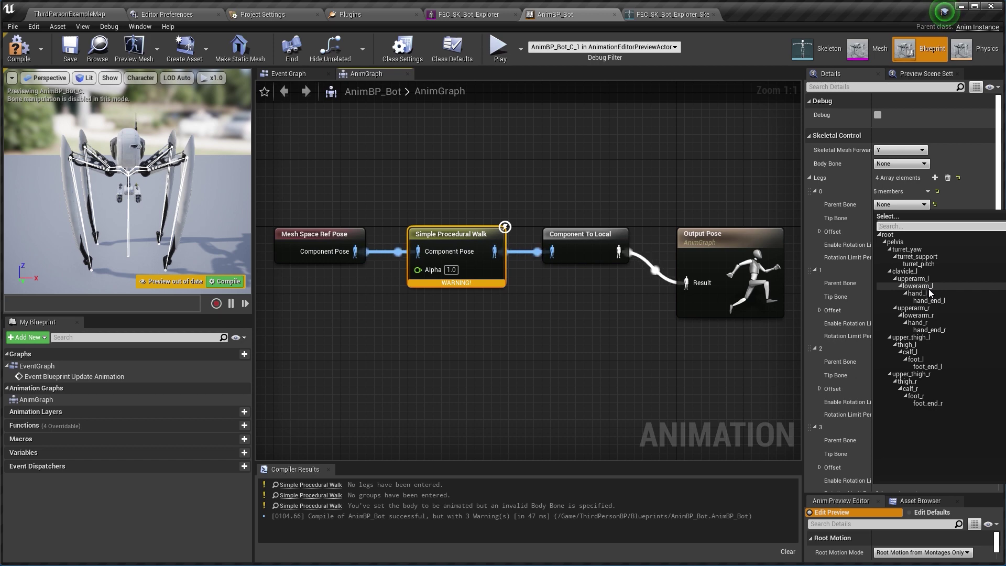
pyautogui.click(918, 286)
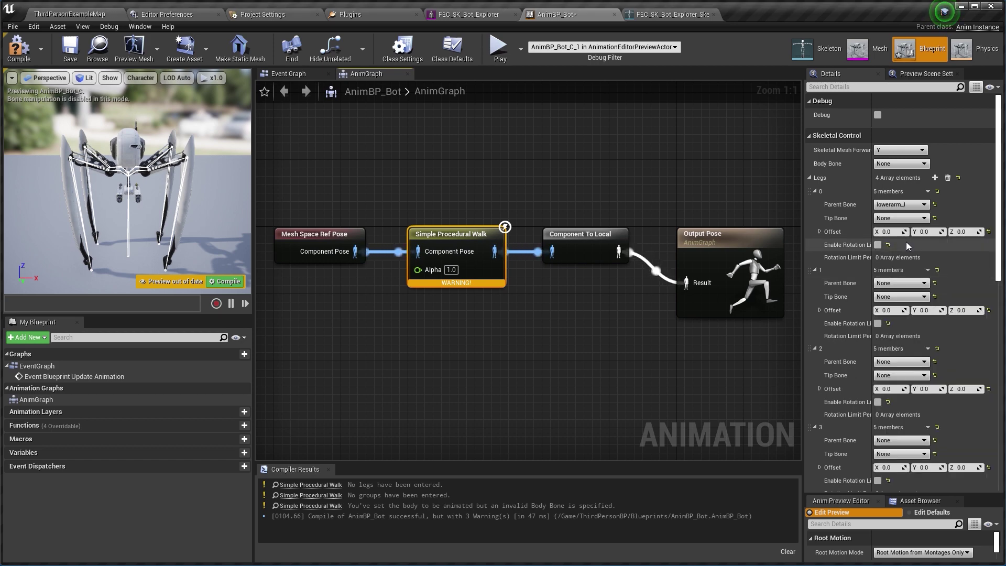
pyautogui.click(900, 218)
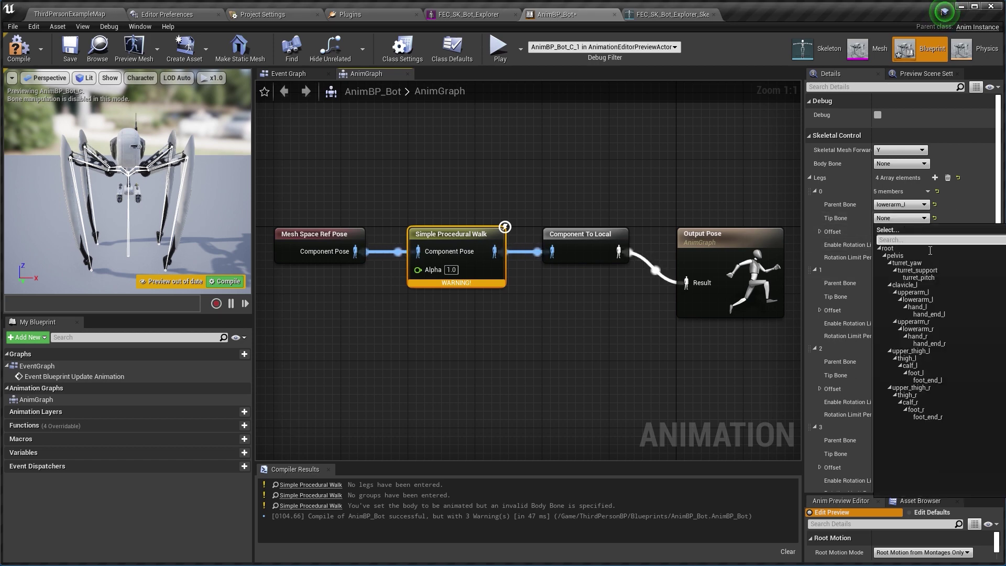
pyautogui.click(929, 314)
# Set leg 1's Parent Bone to lowerarm_r and its Tip Bone to hand_end_r
pyautogui.click(907, 287)
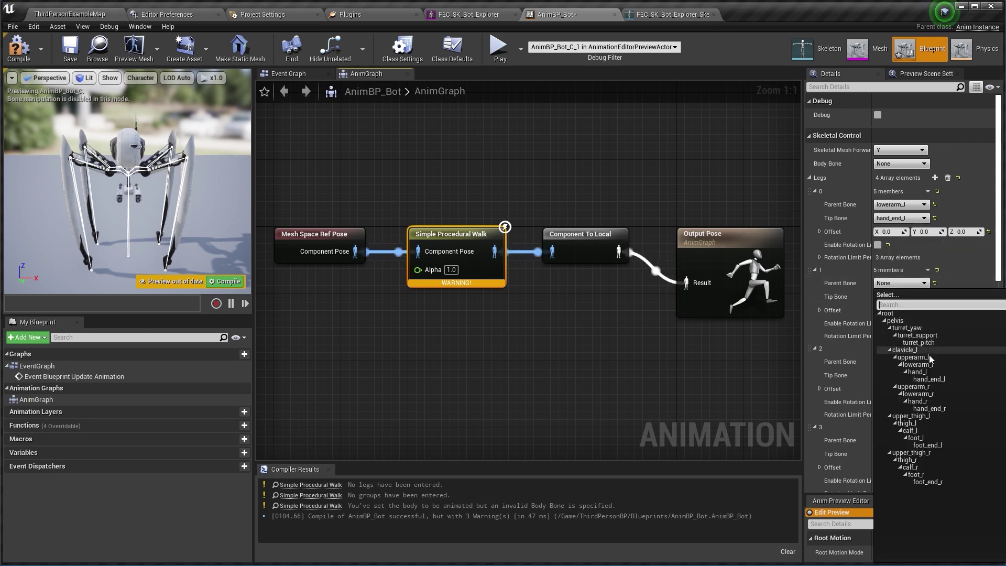
pyautogui.click(918, 393)
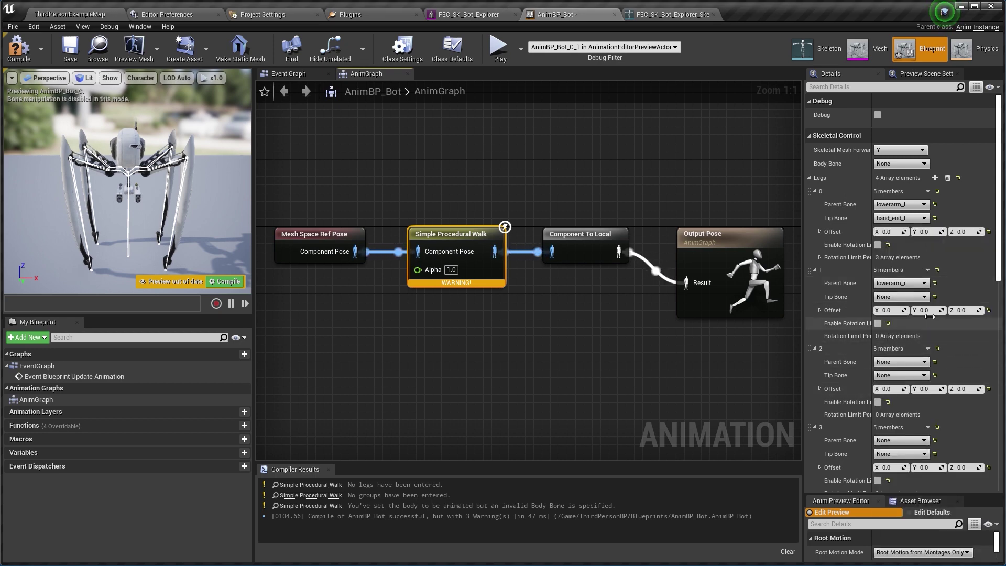
pyautogui.click(907, 297)
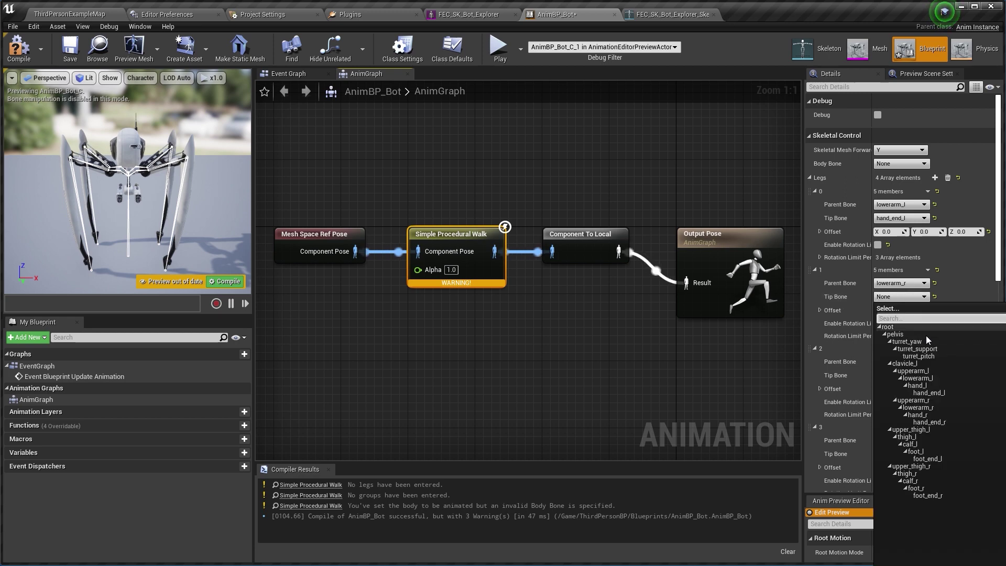
pyautogui.click(947, 420)
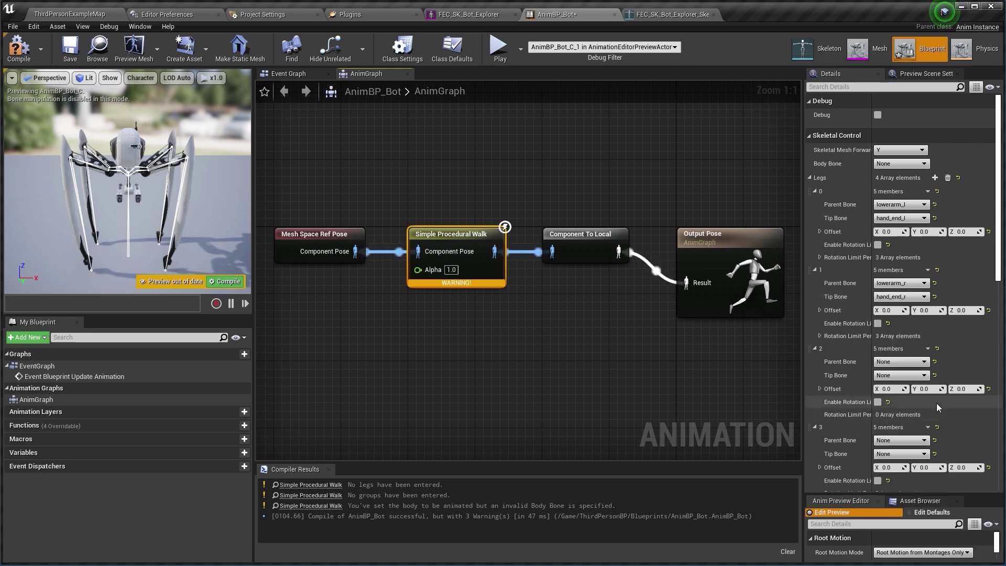
# Set leg 2's Parent Bone to calf_l and its Tip Bone to foot_end_l
pyautogui.click(898, 362)
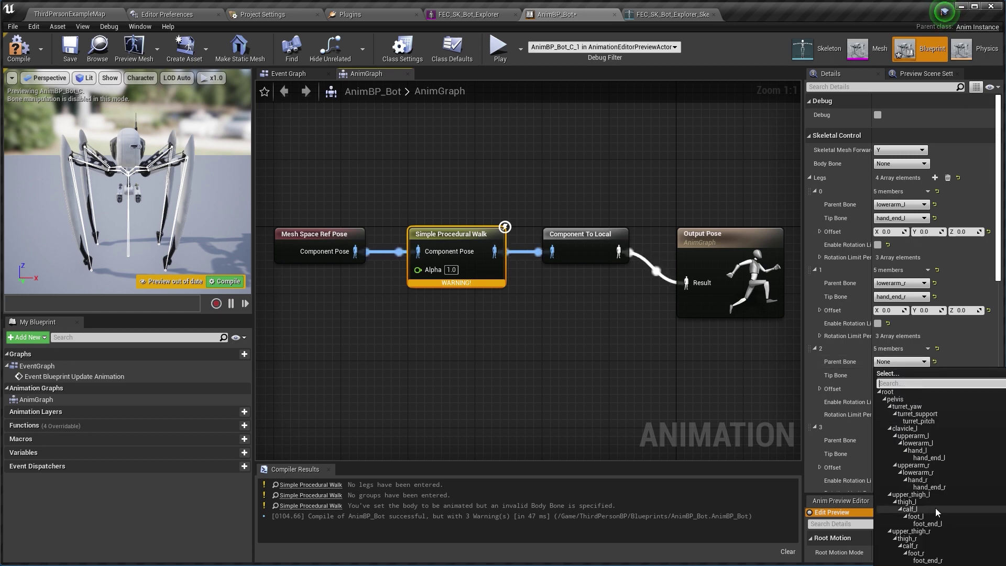
pyautogui.click(913, 510)
pyautogui.click(912, 375)
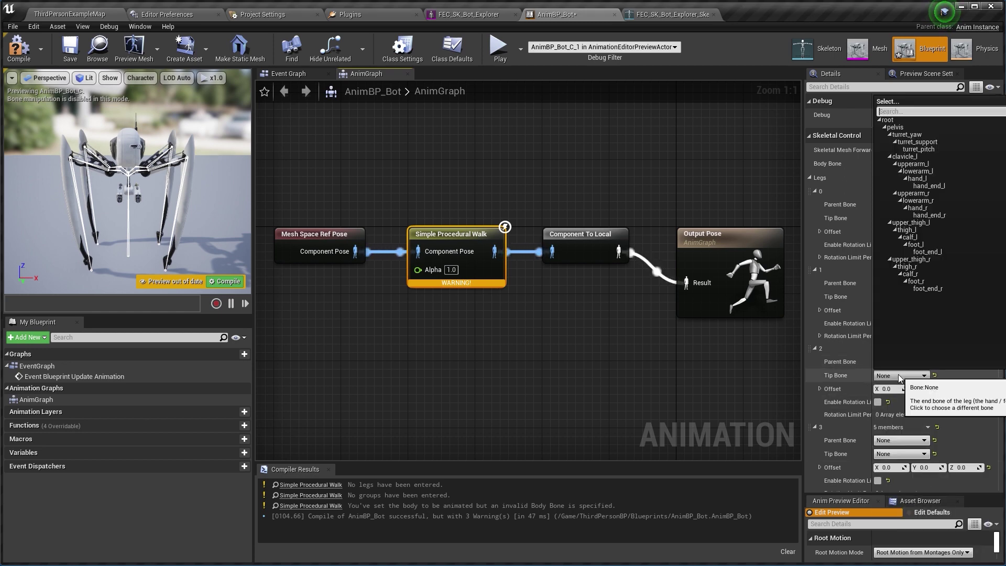
pyautogui.click(938, 253)
# Set leg 3's Parent Bone to calf_r and Tip Bone to foot_end_r, and compile the Animation Blueprint
pyautogui.click(906, 442)
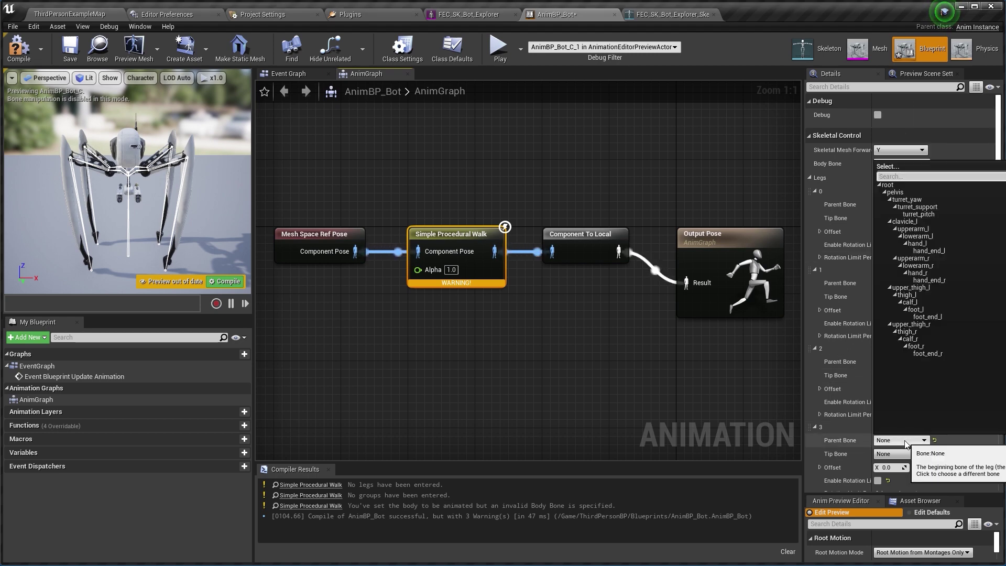
pyautogui.click(910, 338)
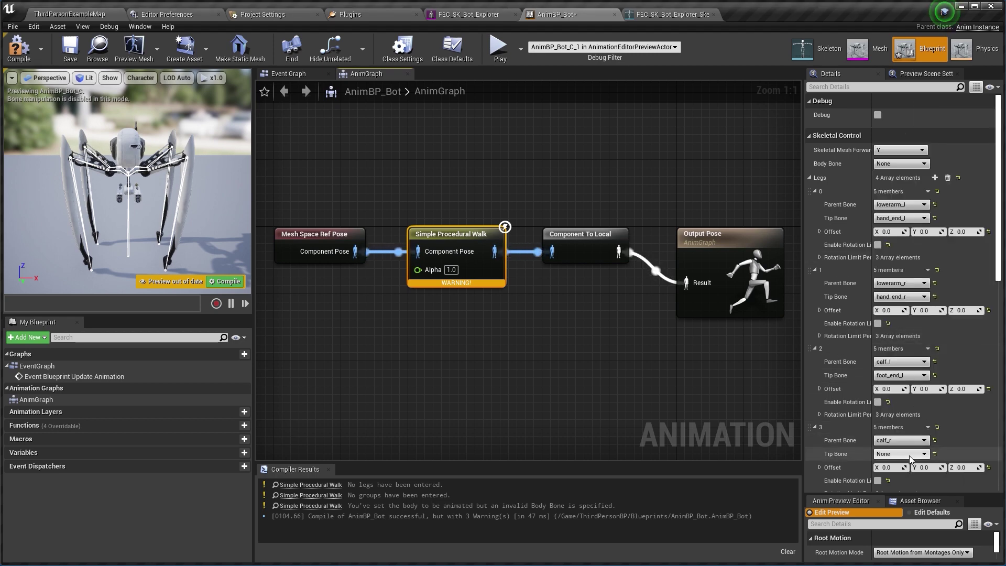
pyautogui.click(910, 454)
pyautogui.click(933, 373)
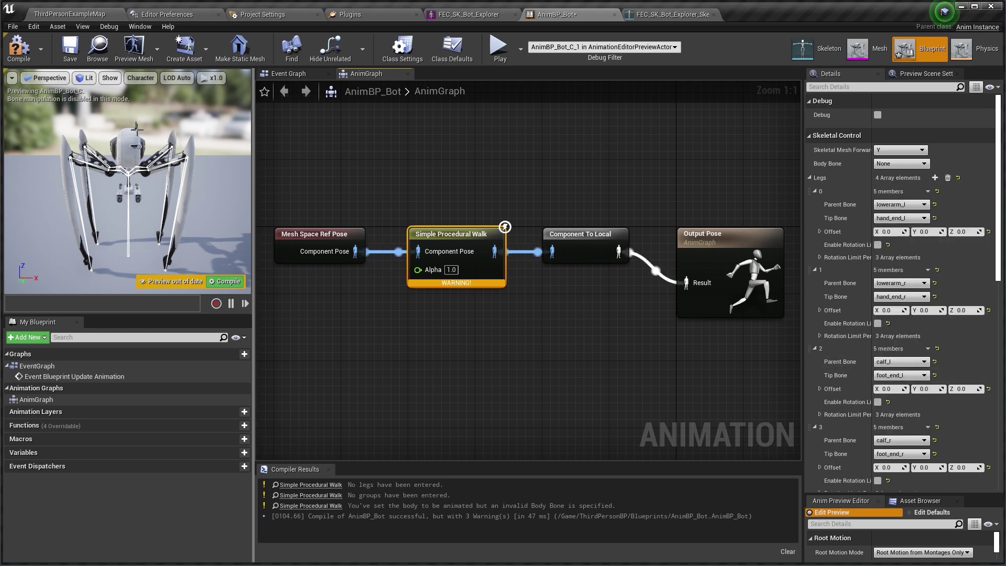
pyautogui.click(18, 47)
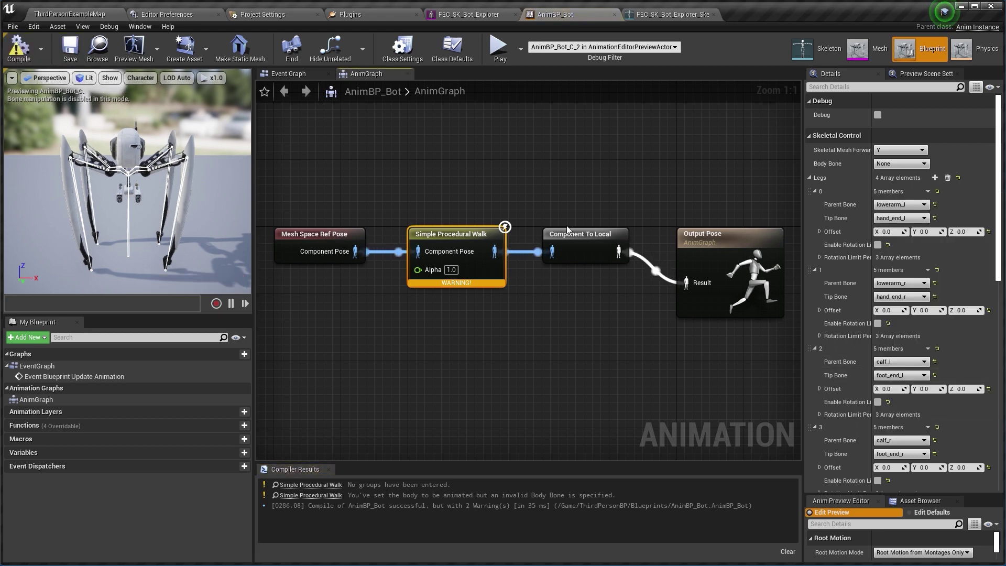
# Set the Body Bone of the Simple Procedural Walk node to pelvis and recompile the blueprint
pyautogui.click(909, 166)
pyautogui.click(897, 201)
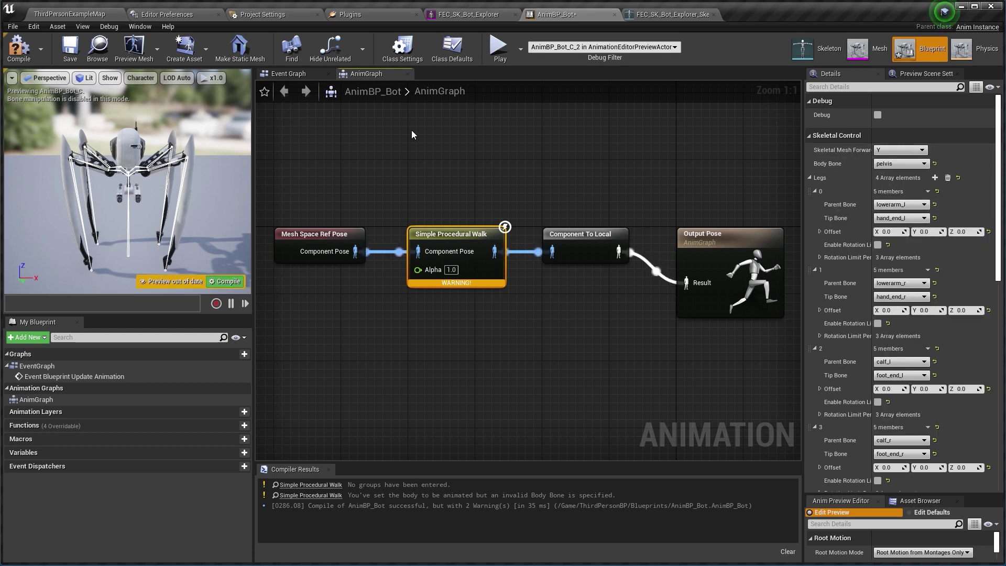
pyautogui.click(11, 49)
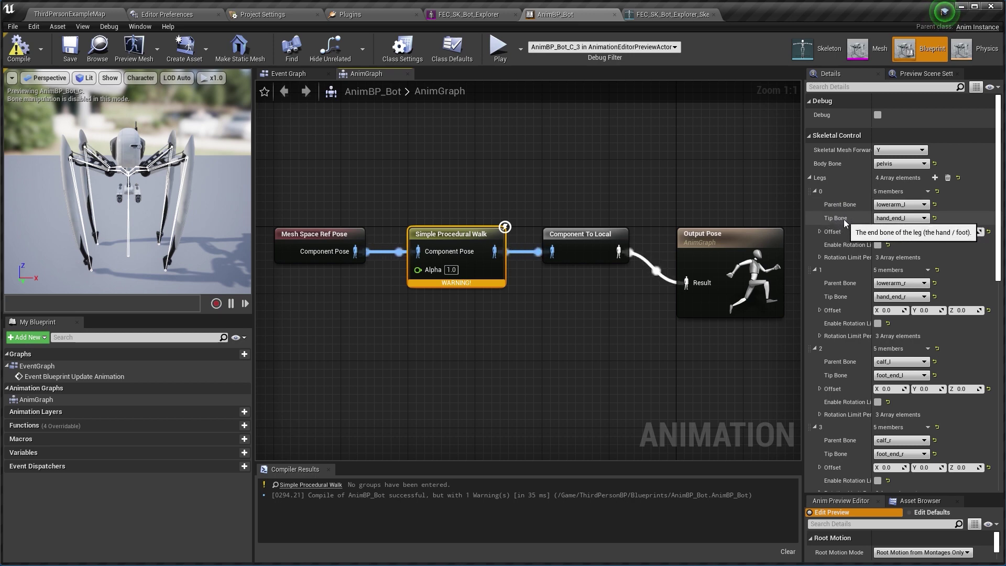
# Enable Debug on the Simple Procedural Walk node, compile, and examine the debug lines around the robot's feet and body in the preview
pyautogui.click(878, 115)
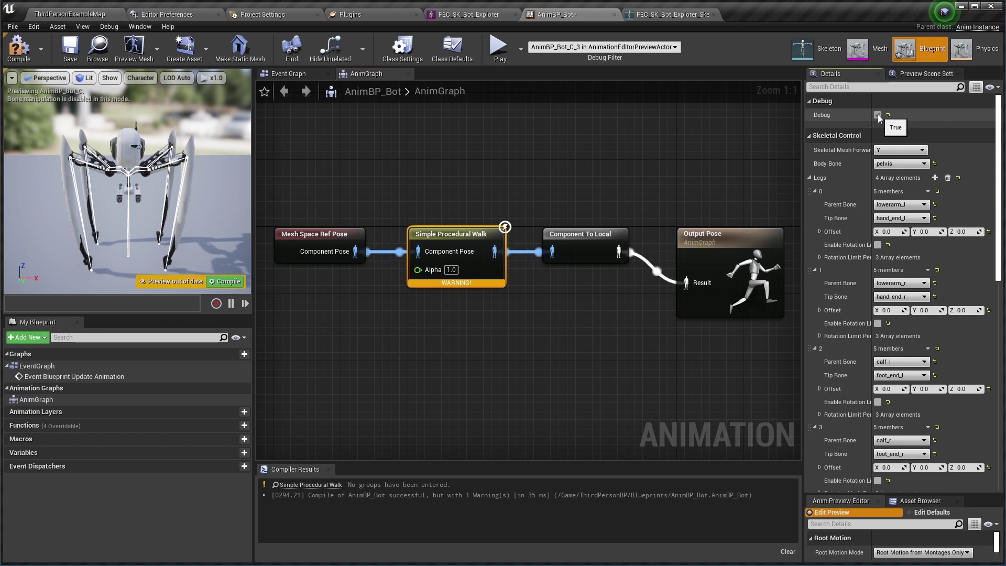
pyautogui.click(226, 282)
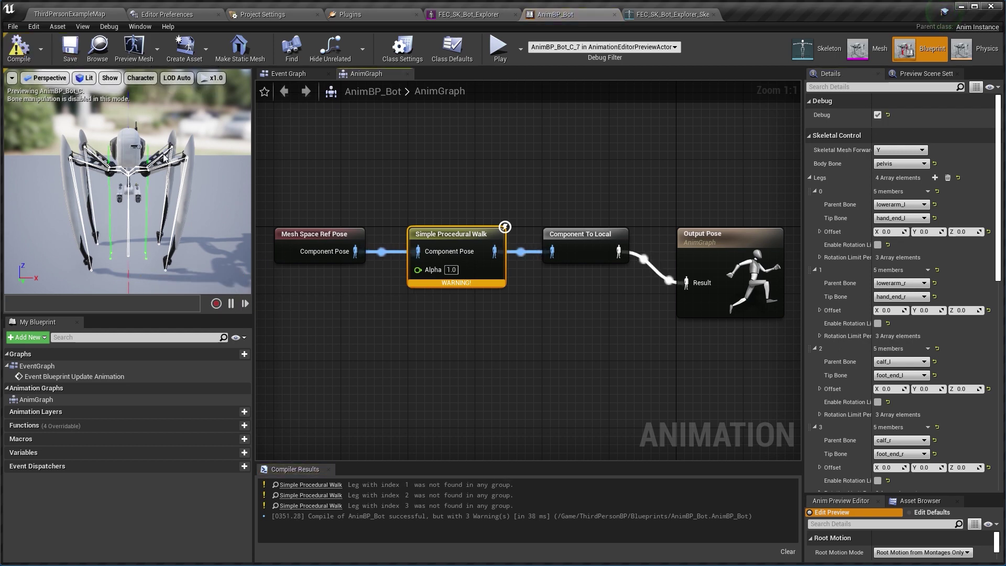
pyautogui.moveTo(149, 226)
pyautogui.mouseDown(button='right')
pyautogui.moveTo(99, 246)
pyautogui.moveTo(151, 232)
pyautogui.mouseUp(button='right')
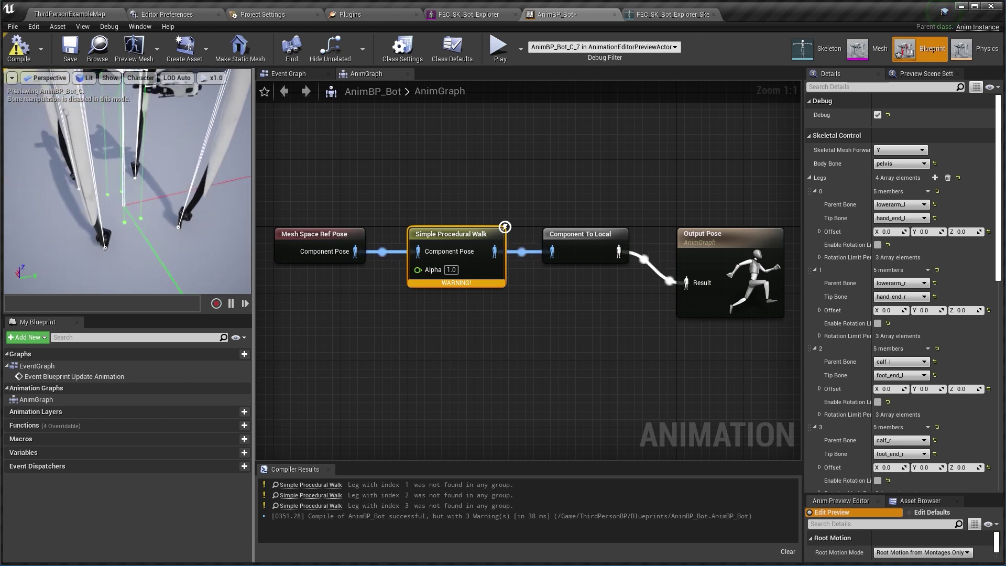
pyautogui.keyDown('alt'); pyautogui.moveTo(128, 182); pyautogui.dragTo(11, 160); pyautogui.keyUp('alt')
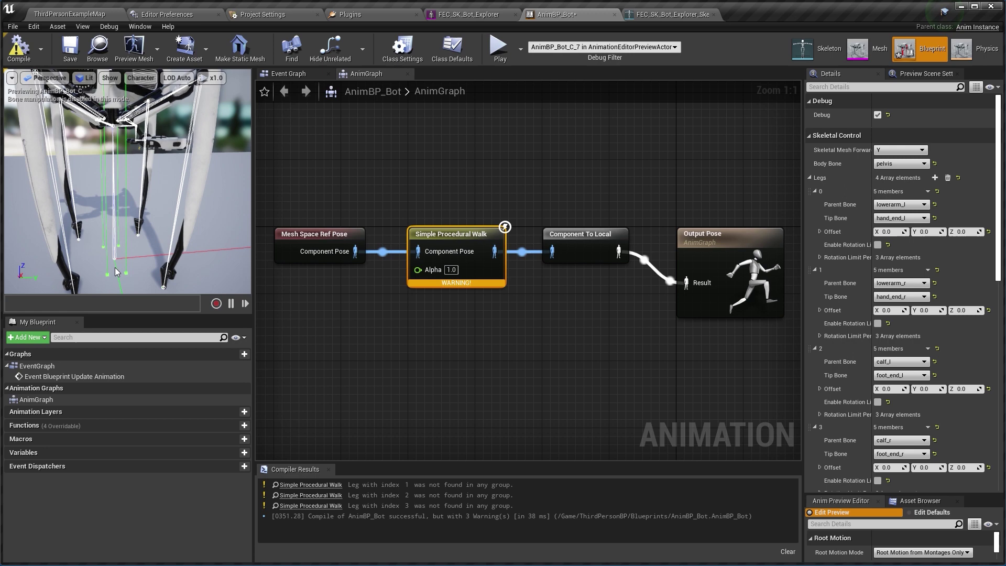
pyautogui.moveTo(130, 256)
pyautogui.mouseDown(button='right')
pyautogui.moveTo(194, 256)
pyautogui.moveTo(204, 267)
pyautogui.moveTo(178, 246)
pyautogui.moveTo(189, 272)
pyautogui.moveTo(119, 241)
pyautogui.mouseUp(button='right')
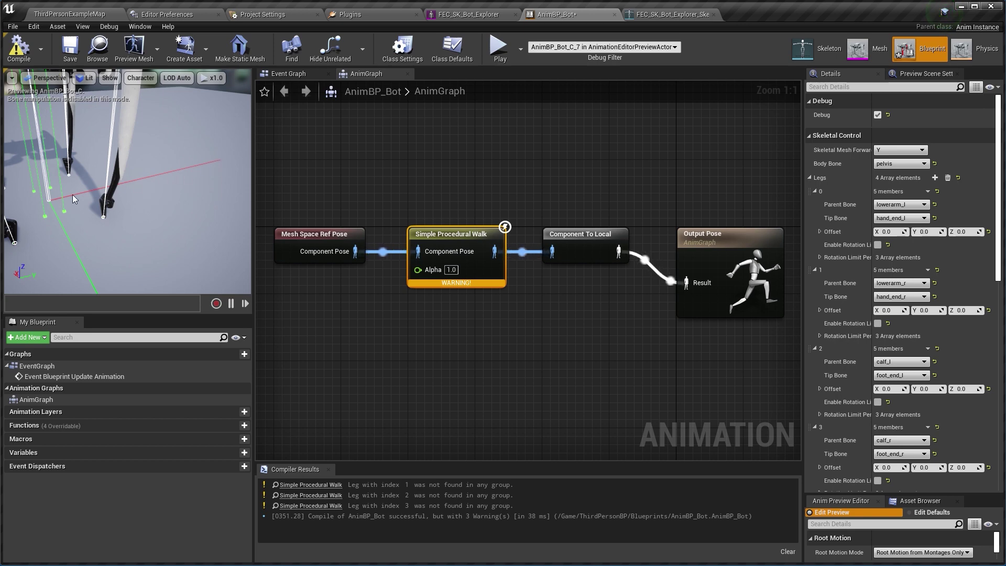
pyautogui.moveTo(73, 195); pyautogui.dragTo(89, 147, button='right')
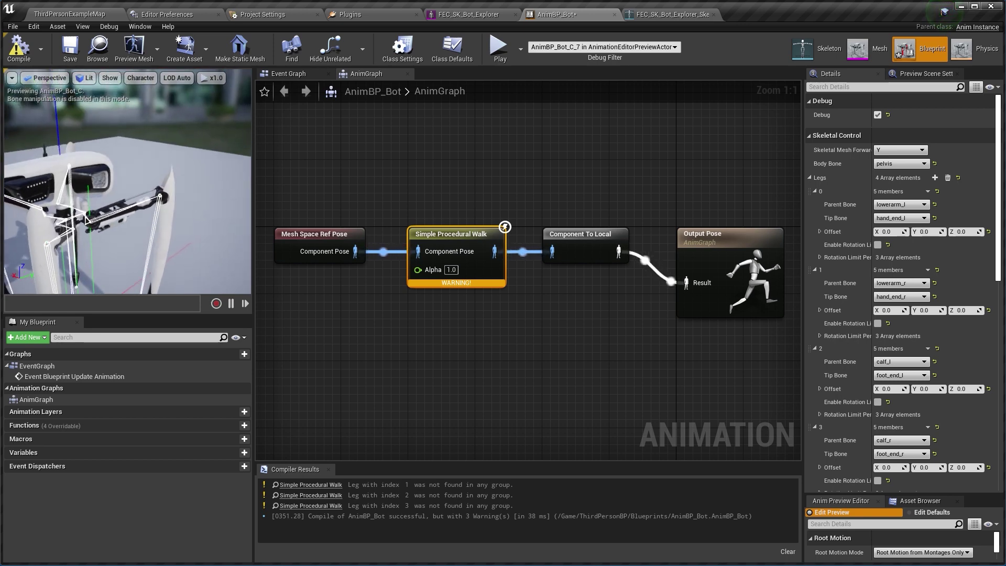
pyautogui.moveTo(98, 183); pyautogui.dragTo(166, 171)
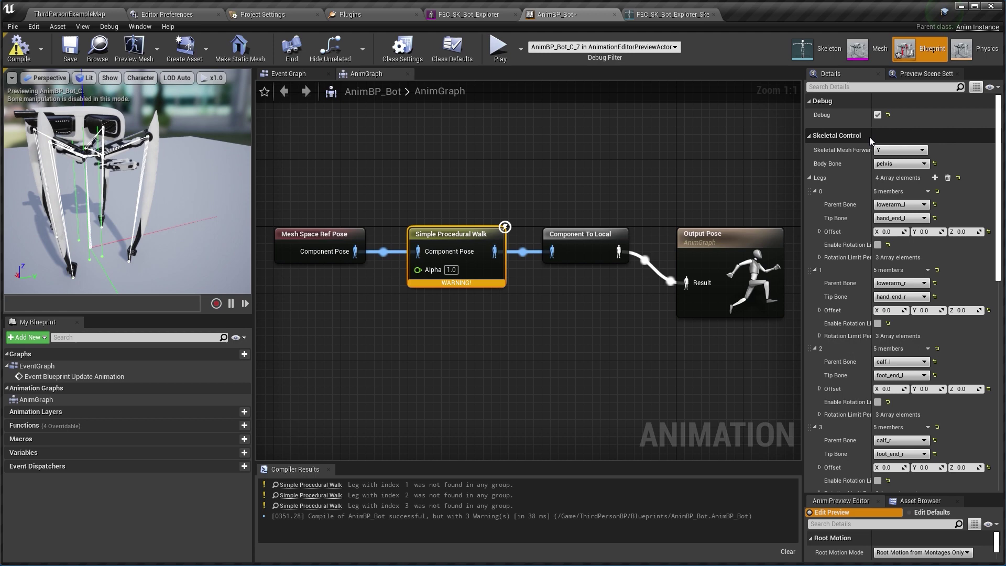
# Try X as the Skeletal Mesh Forward Axis, compile to compare the debug lines in the preview, and set the axis back to Y
pyautogui.moveTo(870, 136); pyautogui.dragTo(901, 139)
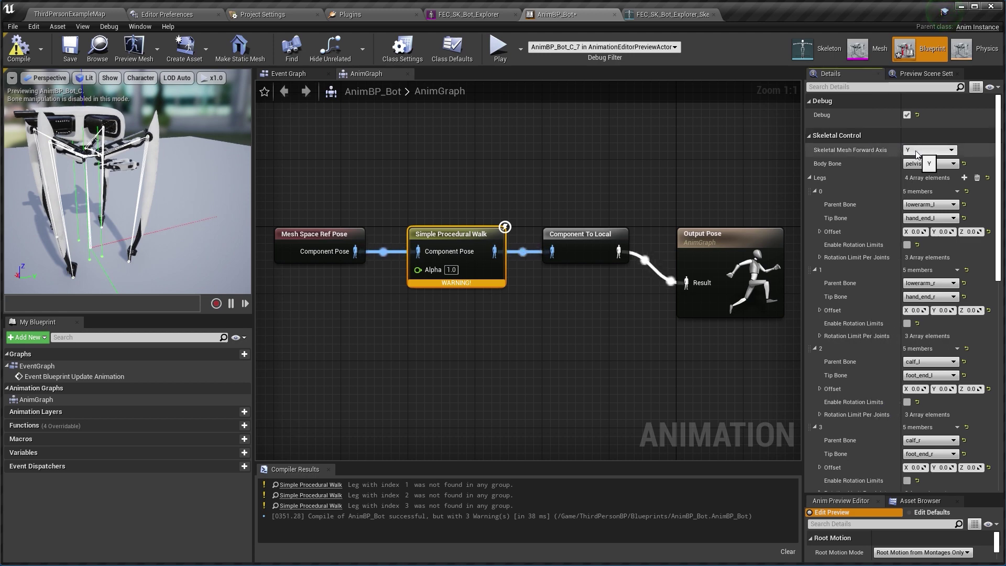
pyautogui.click(916, 152)
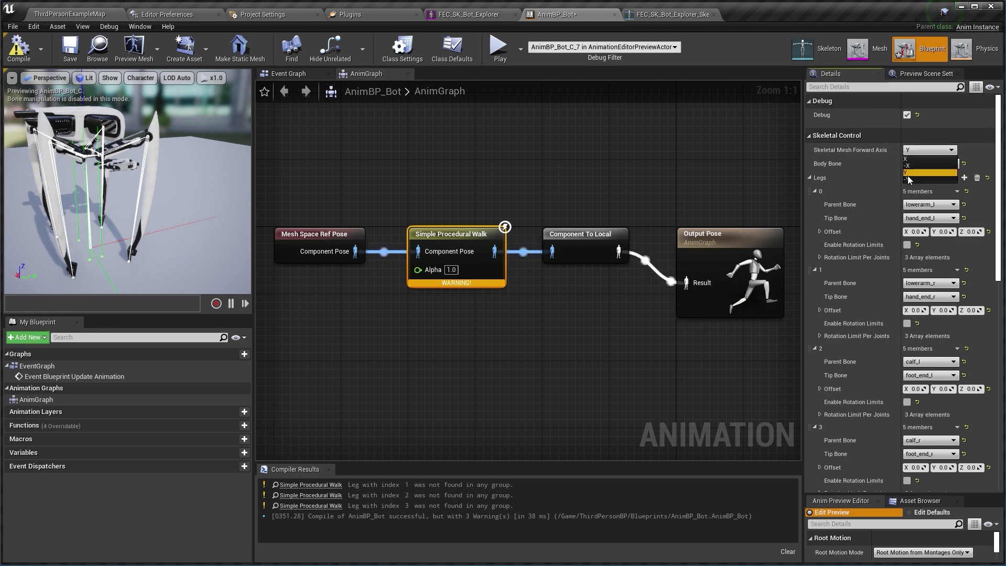
pyautogui.click(908, 159)
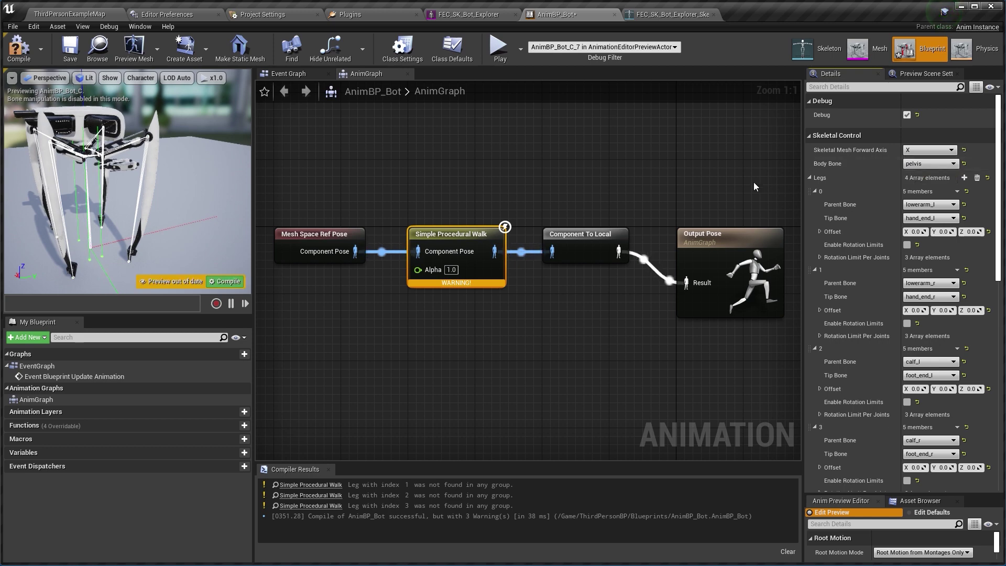
pyautogui.click(225, 281)
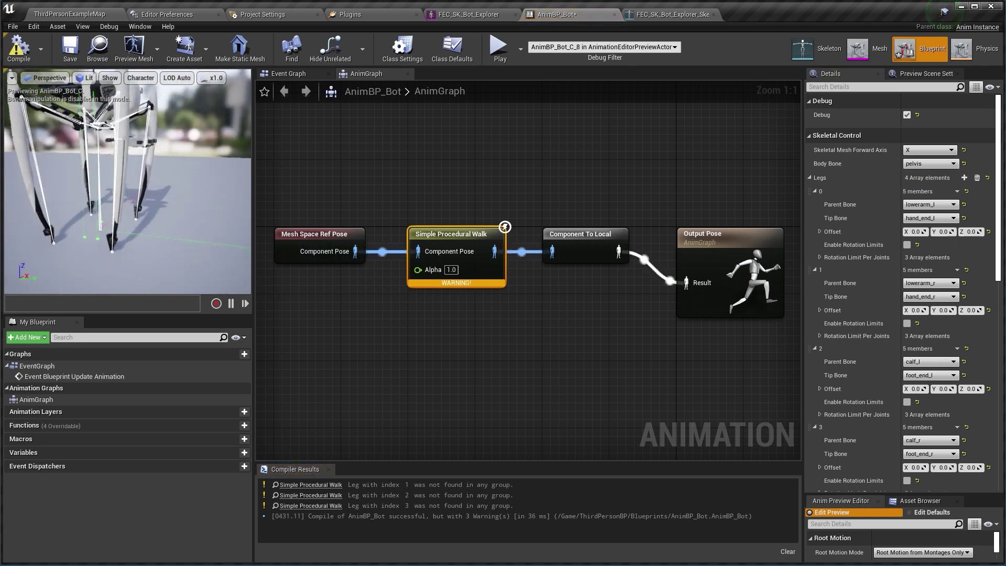
pyautogui.moveTo(128, 181); pyautogui.dragTo(186, 172, button='right')
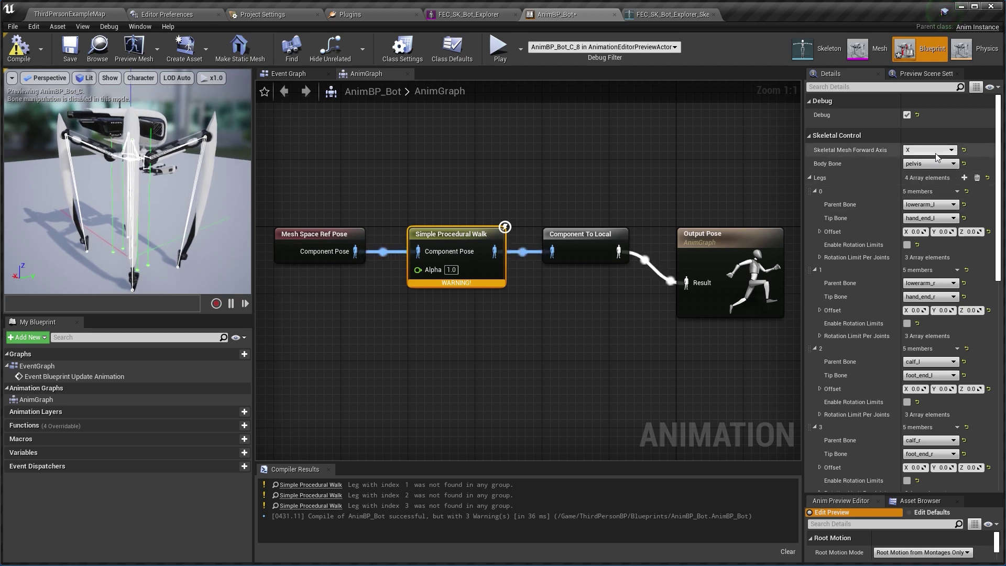
pyautogui.click(917, 171)
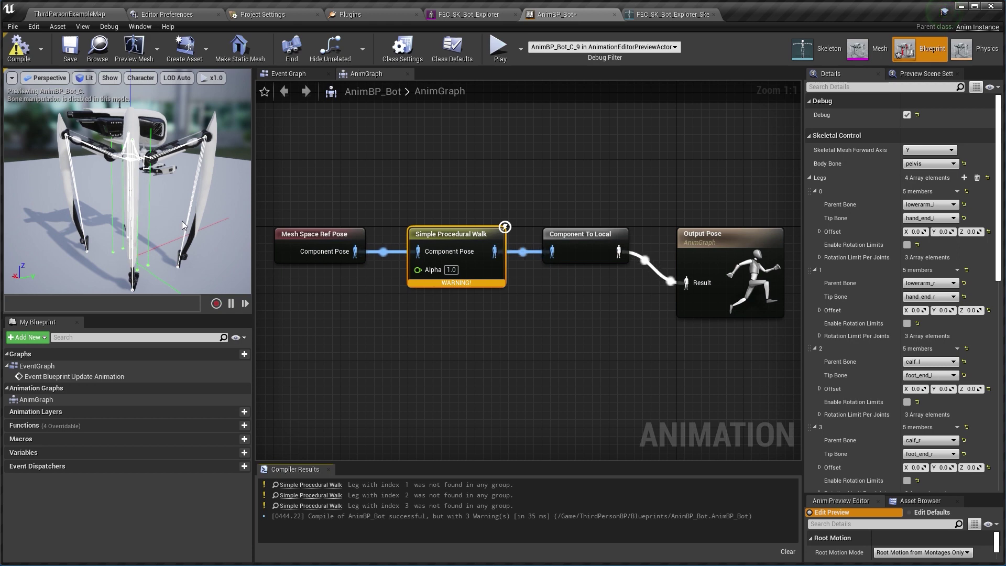
# Set leg 0's Offset to X 40 and Y -40, and compile to update the preview
pyautogui.moveTo(182, 221); pyautogui.dragTo(176, 254, button='right')
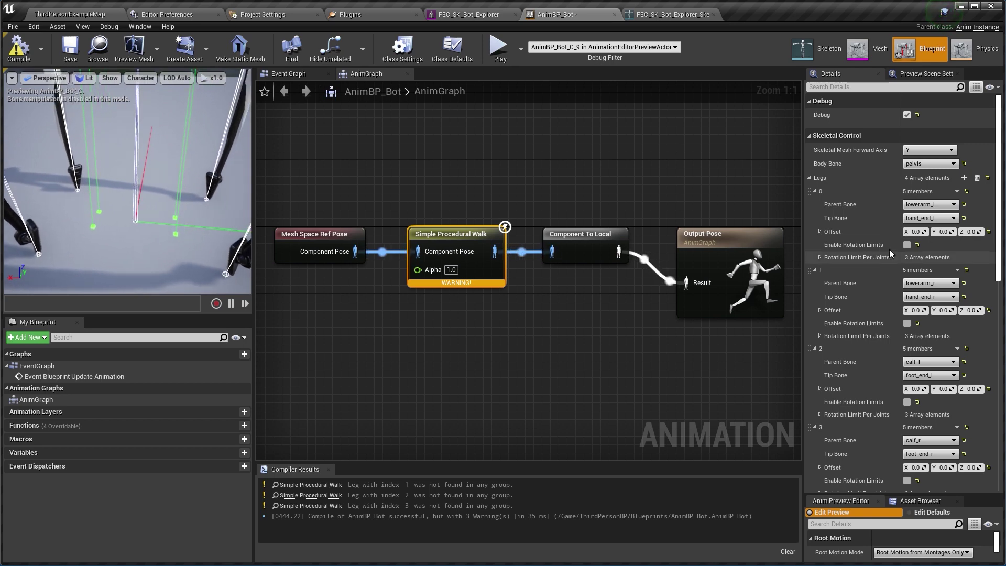
pyautogui.click(946, 232)
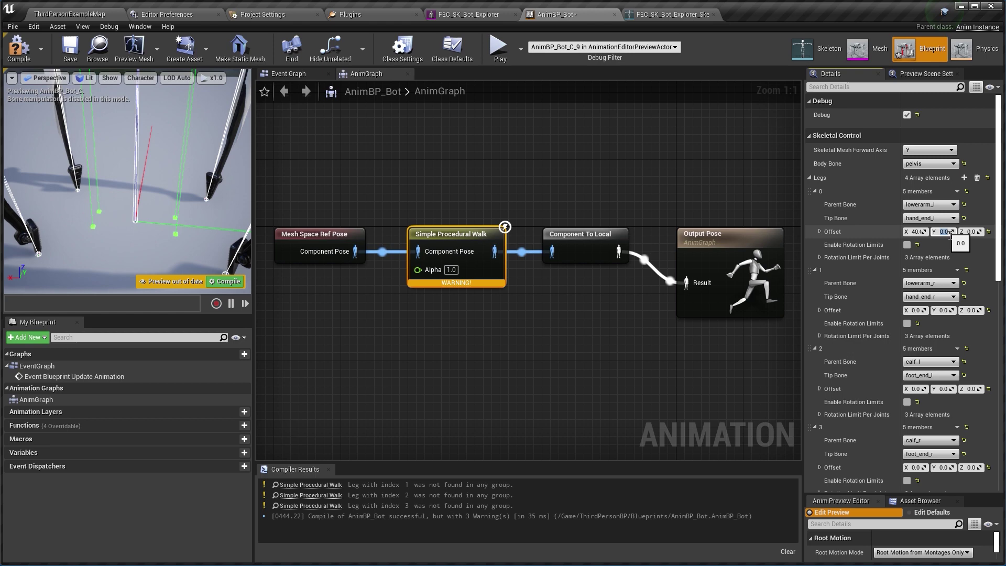
pyautogui.click(226, 282)
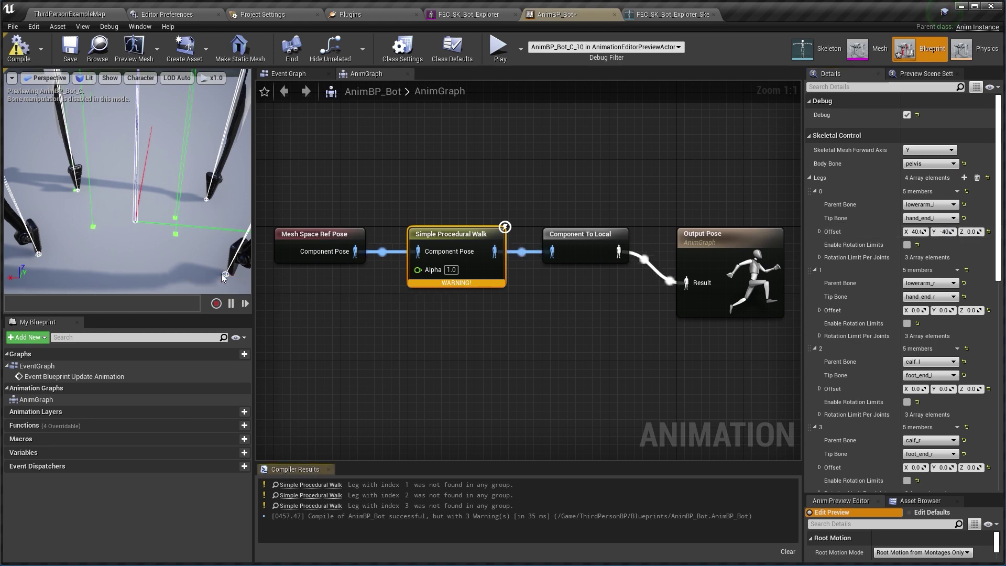
# Set leg 1's Offset to X 40 and Y 40
pyautogui.moveTo(43, 87); pyautogui.dragTo(126, 110, button='right')
pyautogui.moveTo(43, 87); pyautogui.dragTo(42, 87)
pyautogui.click(917, 310)
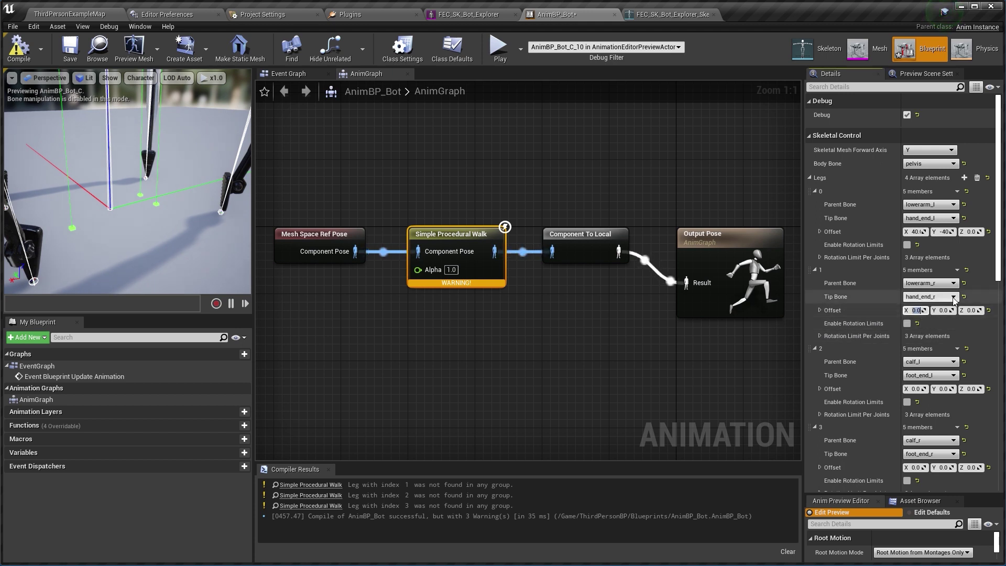
pyautogui.click(946, 312)
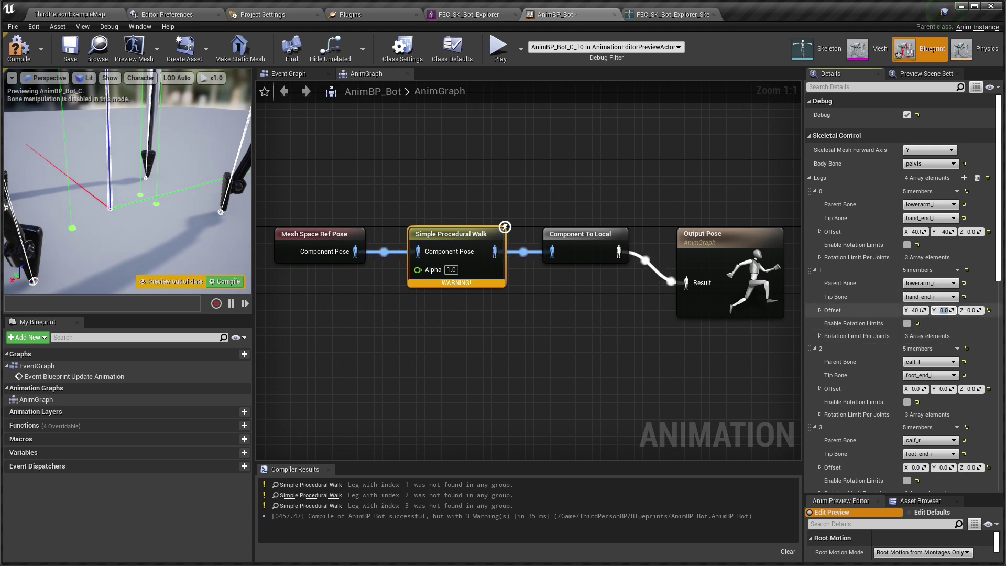
pyautogui.write('40')
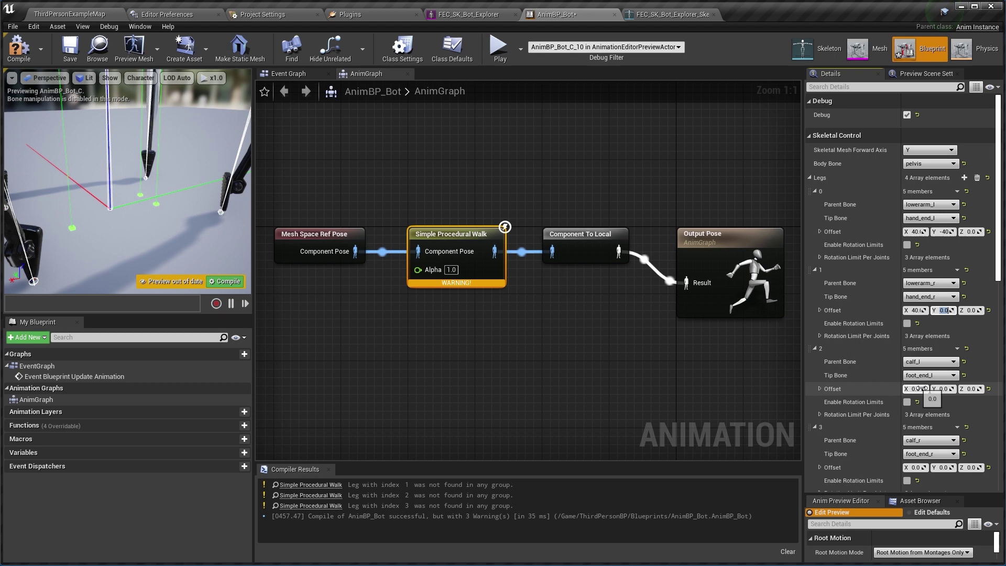
# Set leg 2's Offset to X -40, Y -40 and leg 3's Offset to X -40, Y 40
pyautogui.click(921, 389)
pyautogui.write('-40')
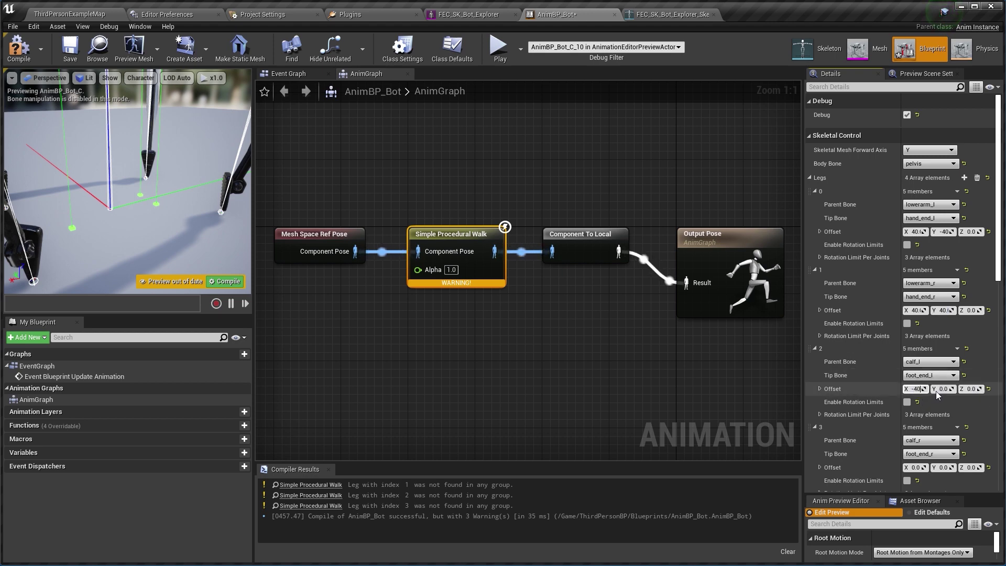
pyautogui.click(944, 389)
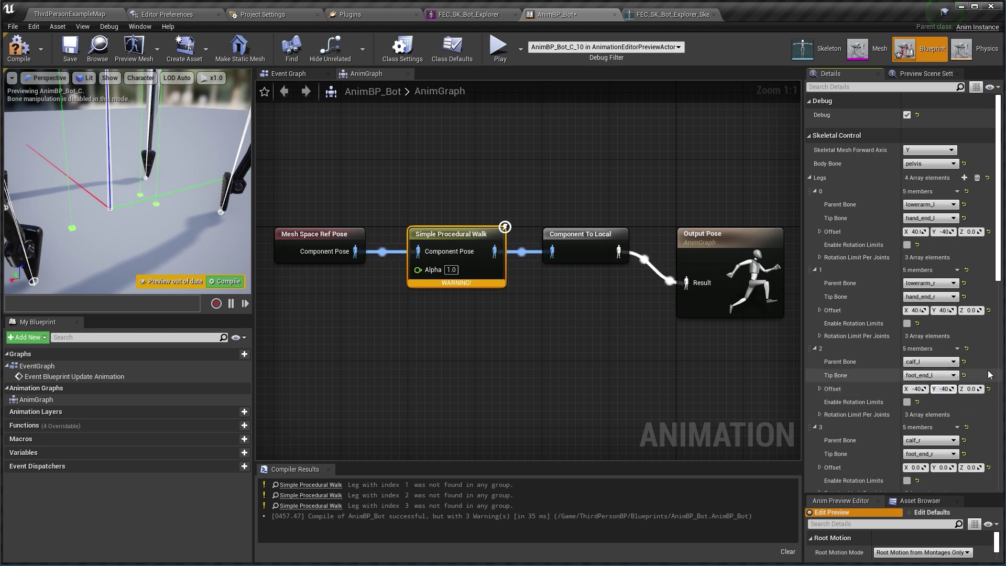
pyautogui.write('-40')
pyautogui.click(923, 467)
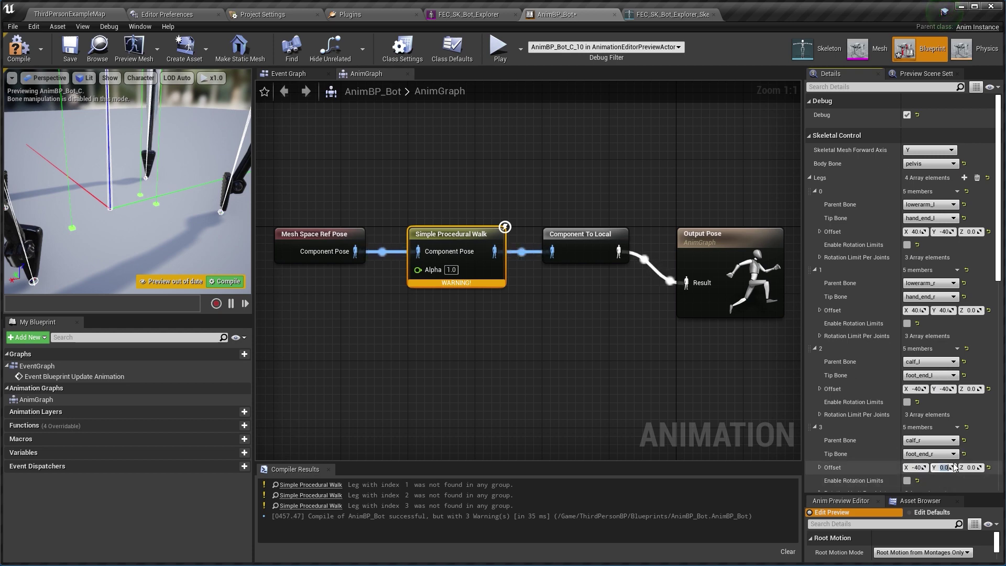
pyautogui.write('40')
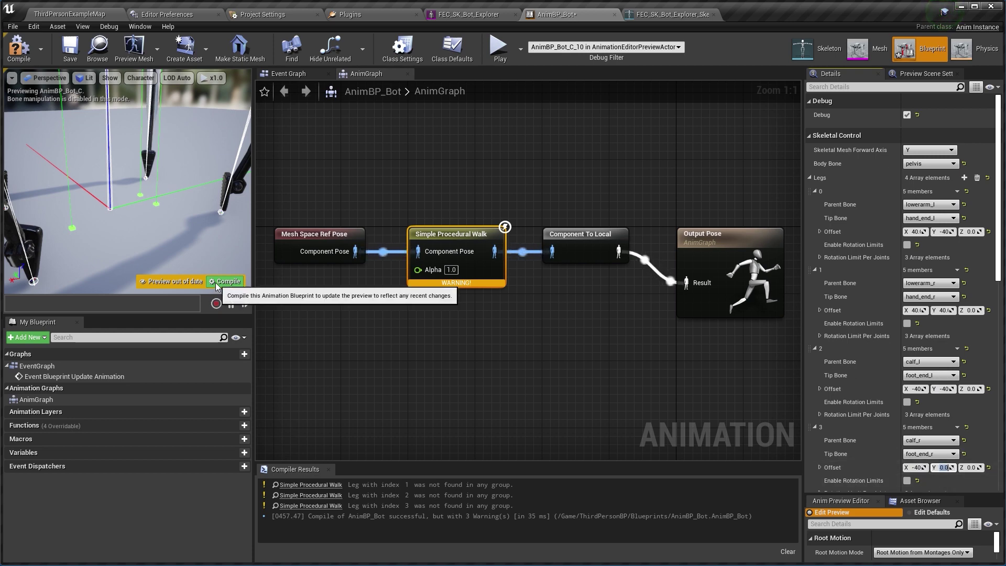
# Compile the Animation Blueprint to update the preview, and inspect the robot's feet and debug lines from several sides
pyautogui.click(226, 281)
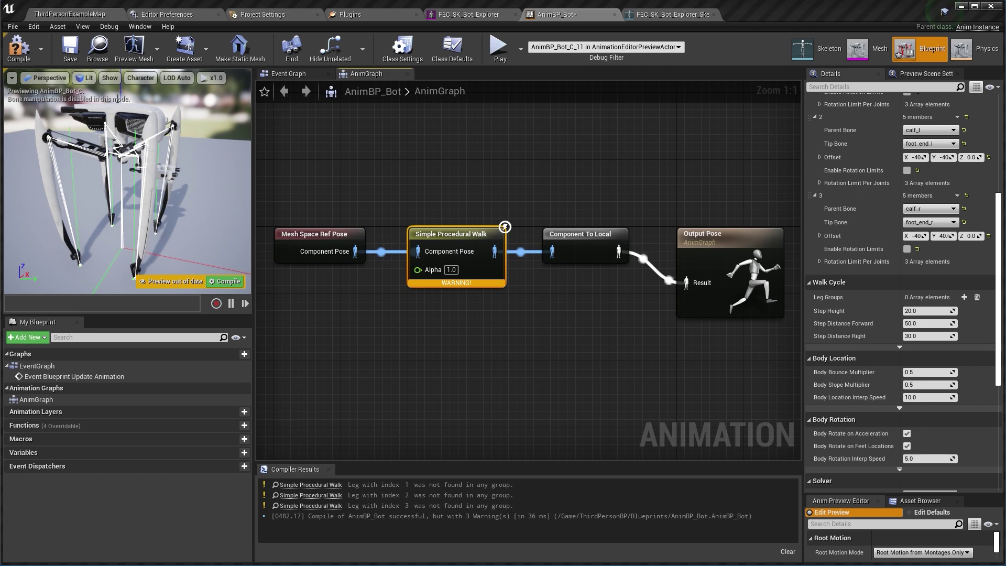
pyautogui.scroll(8, 856, 338)
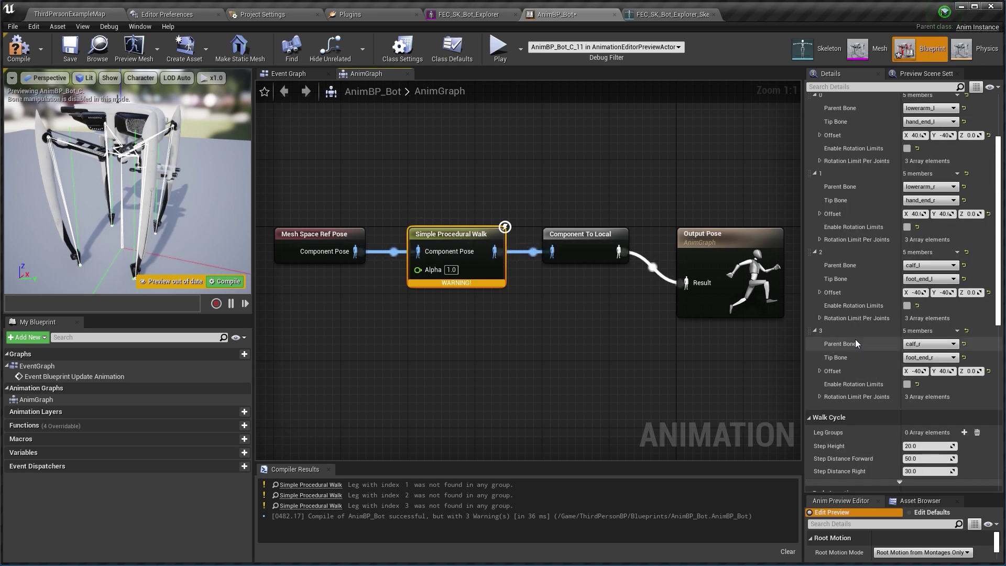
pyautogui.scroll(-1, 825, 341)
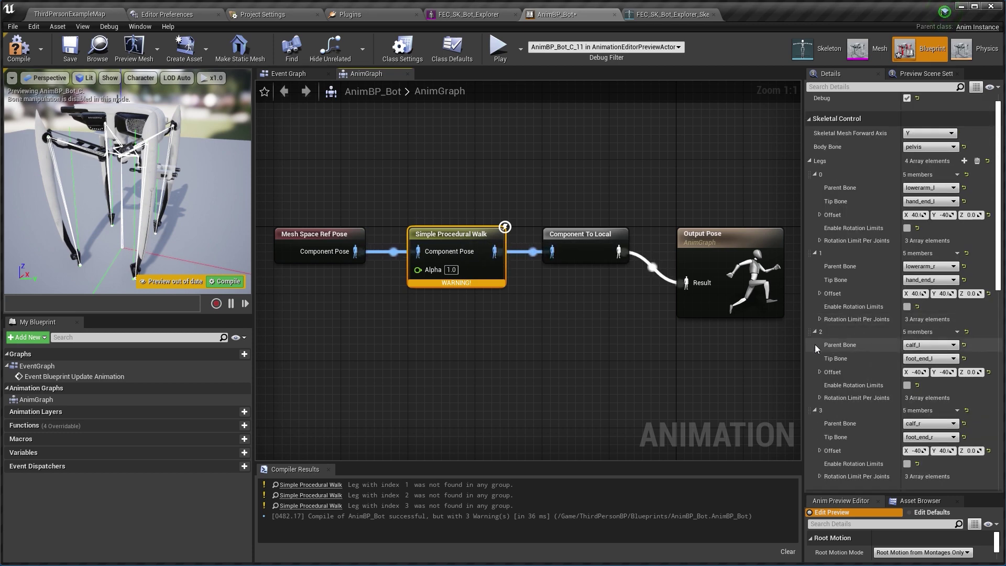
pyautogui.scroll(-3, 860, 356)
pyautogui.scroll(-3, 863, 358)
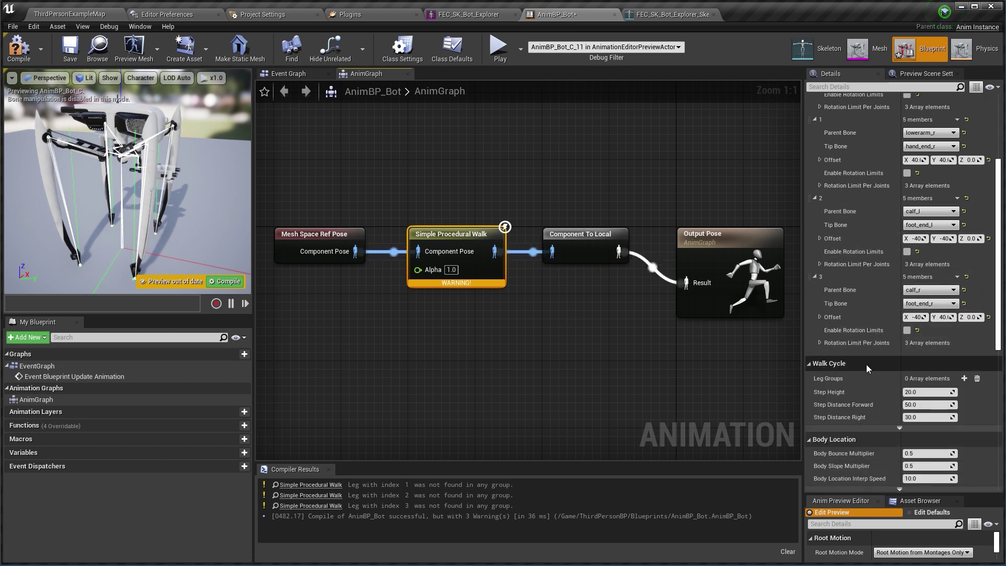
pyautogui.moveTo(220, 229); pyautogui.dragTo(178, 239, button='right')
pyautogui.moveTo(150, 167); pyautogui.dragTo(156, 168)
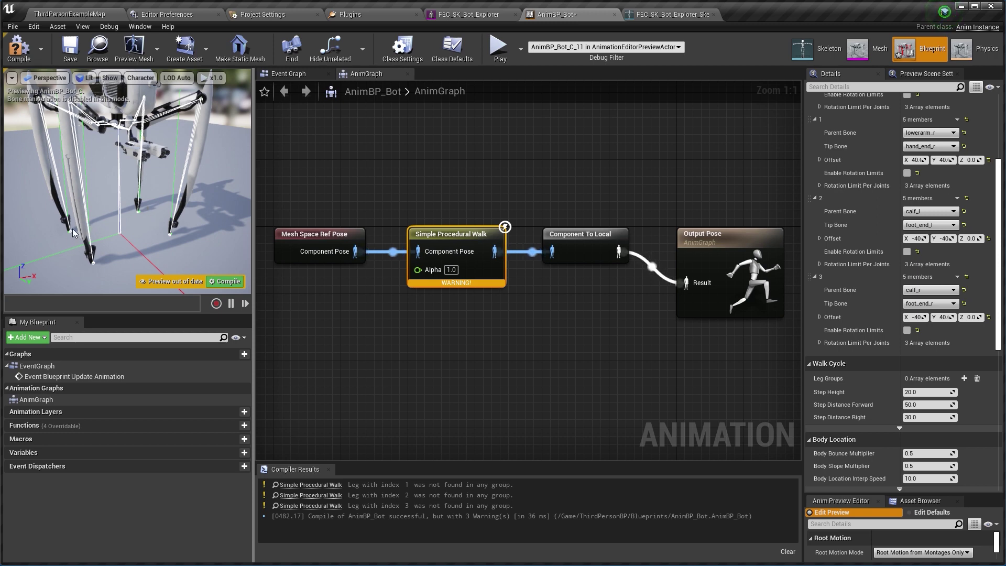
pyautogui.moveTo(129, 236); pyautogui.dragTo(116, 220, button='right')
pyautogui.moveTo(151, 240); pyautogui.dragTo(190, 244)
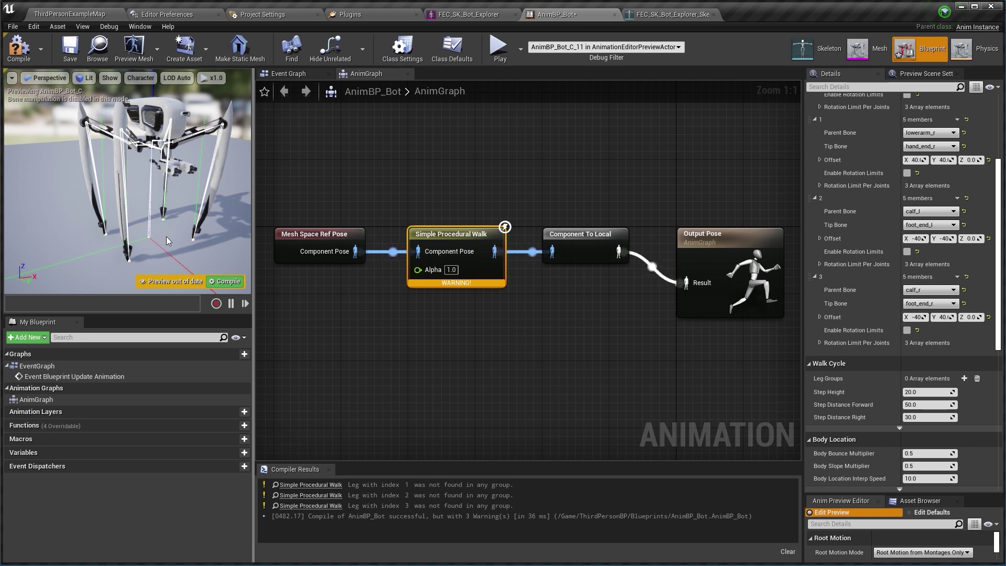
pyautogui.moveTo(136, 256); pyautogui.dragTo(165, 238, button='right')
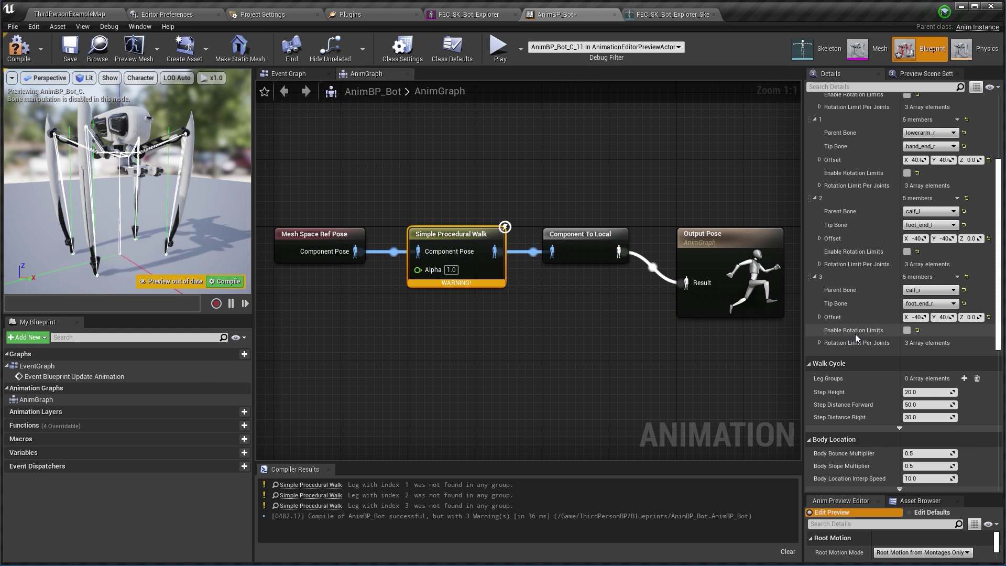
# Add four elements to the Leg Groups array in the Walk Cycle settings
pyautogui.scroll(-4, 855, 334)
pyautogui.scroll(-3, 920, 353)
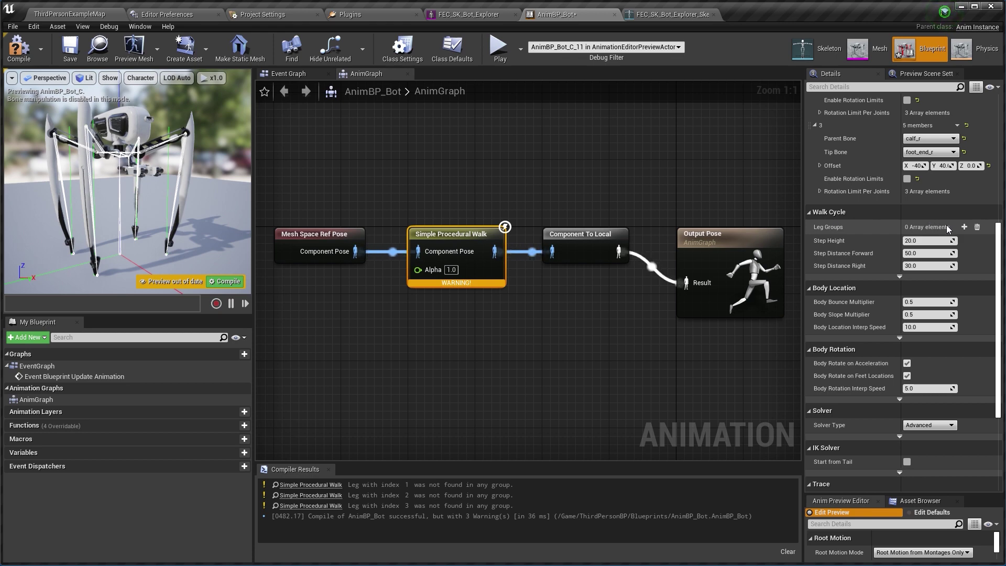
pyautogui.click(965, 227)
pyautogui.click(964, 227)
pyautogui.click(964, 227)
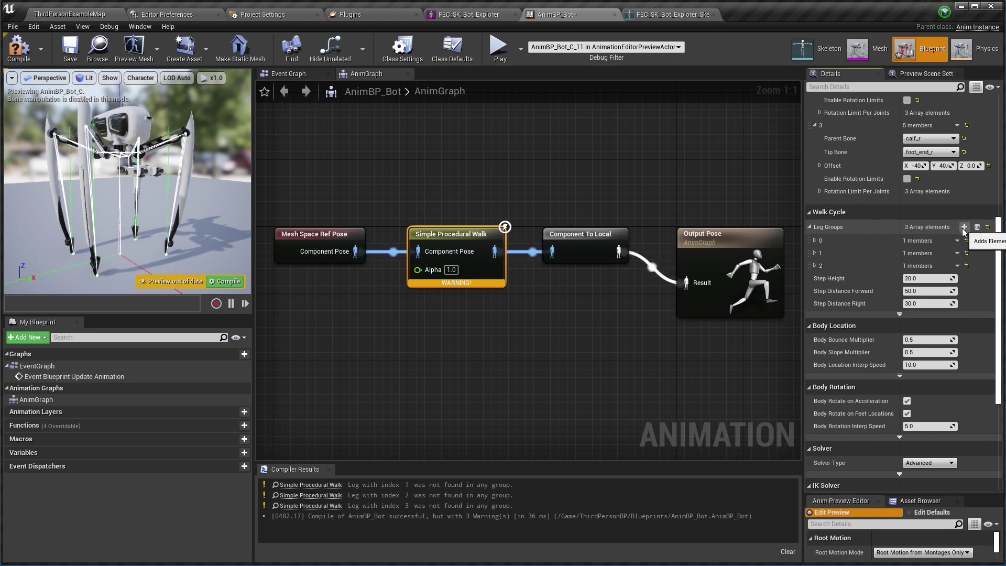
pyautogui.click(964, 227)
# Expand all four leg groups and add one Leg Indices element to each
pyautogui.click(816, 280)
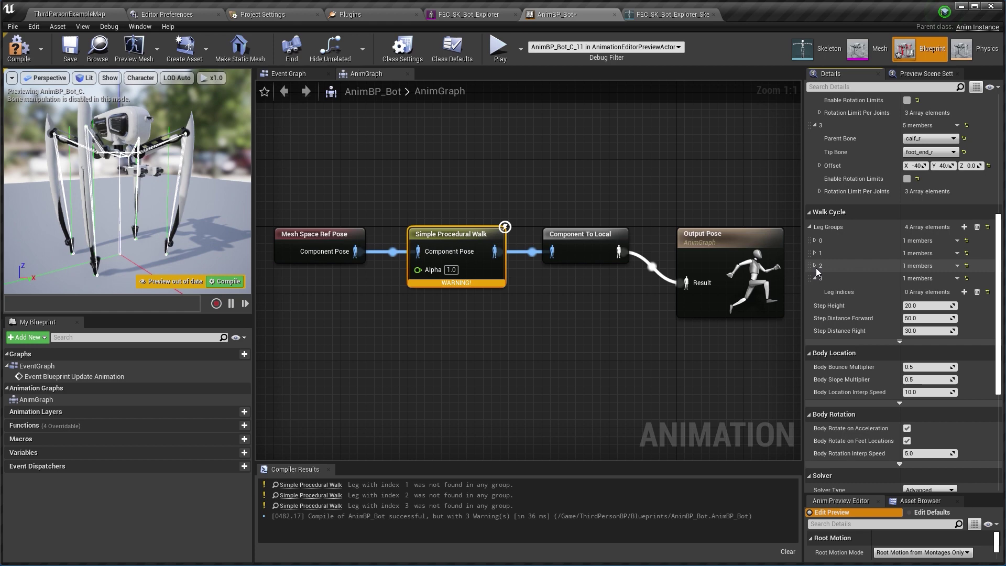
pyautogui.click(816, 262)
pyautogui.click(815, 253)
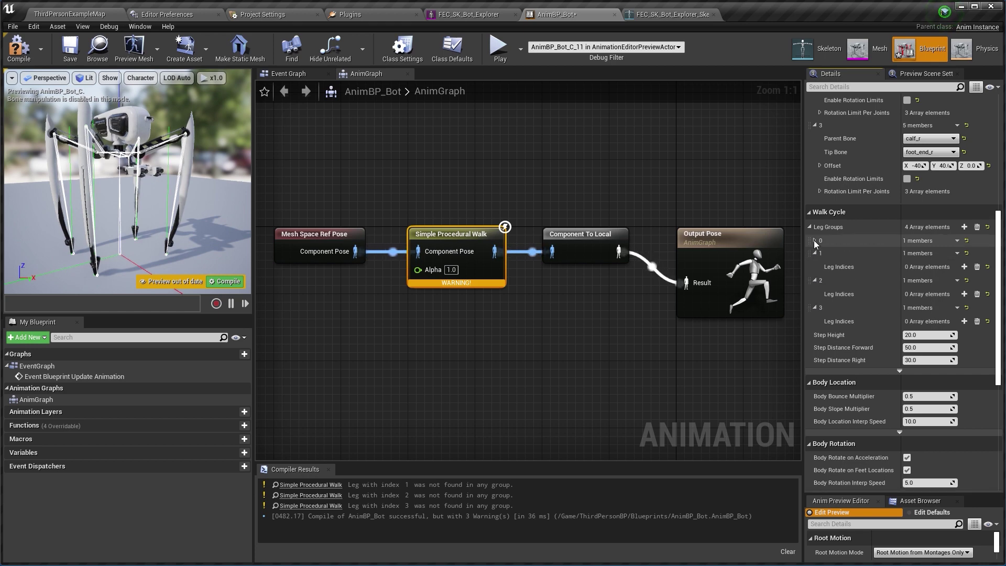
pyautogui.click(815, 240)
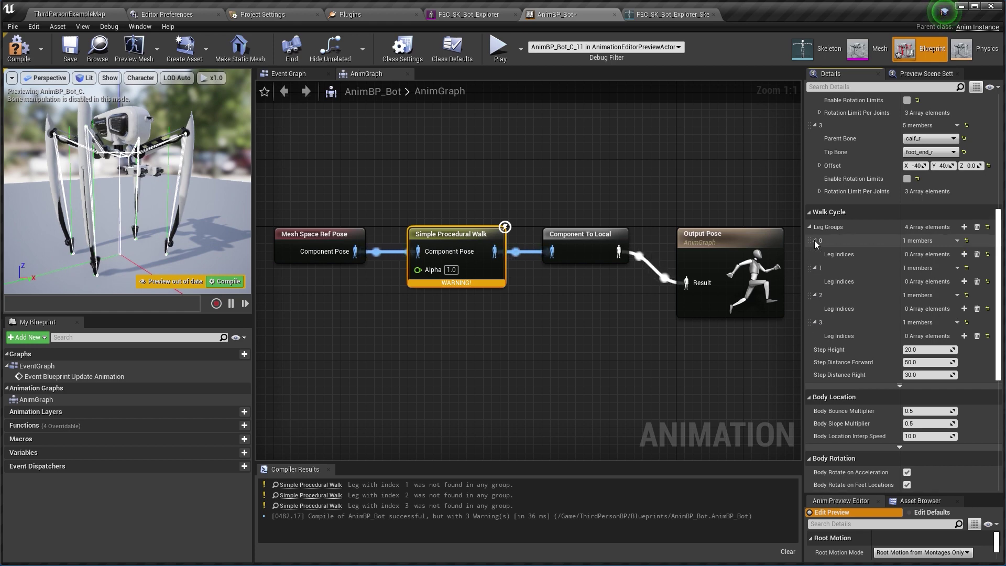
pyautogui.click(965, 254)
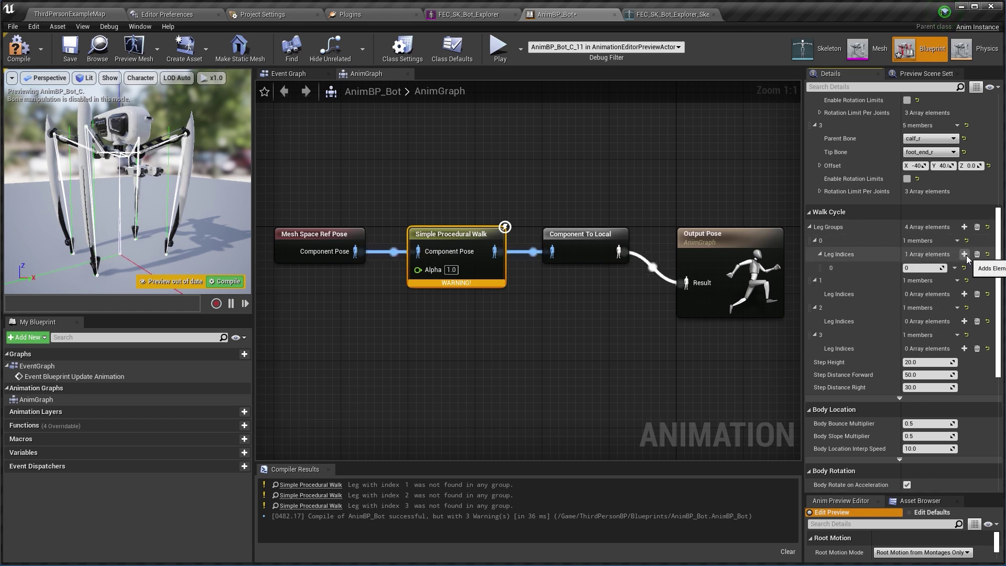
pyautogui.click(964, 294)
pyautogui.click(964, 334)
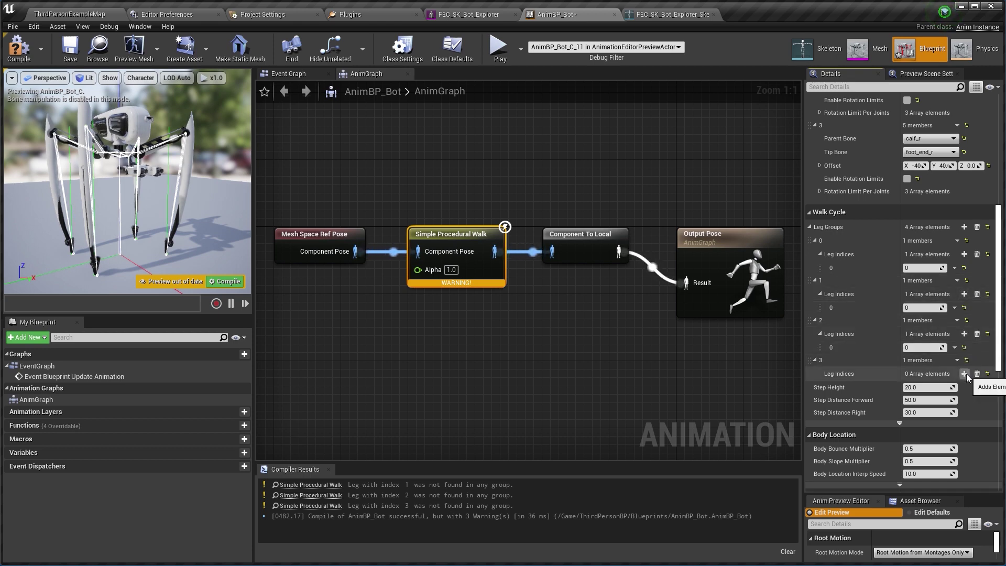
pyautogui.click(964, 373)
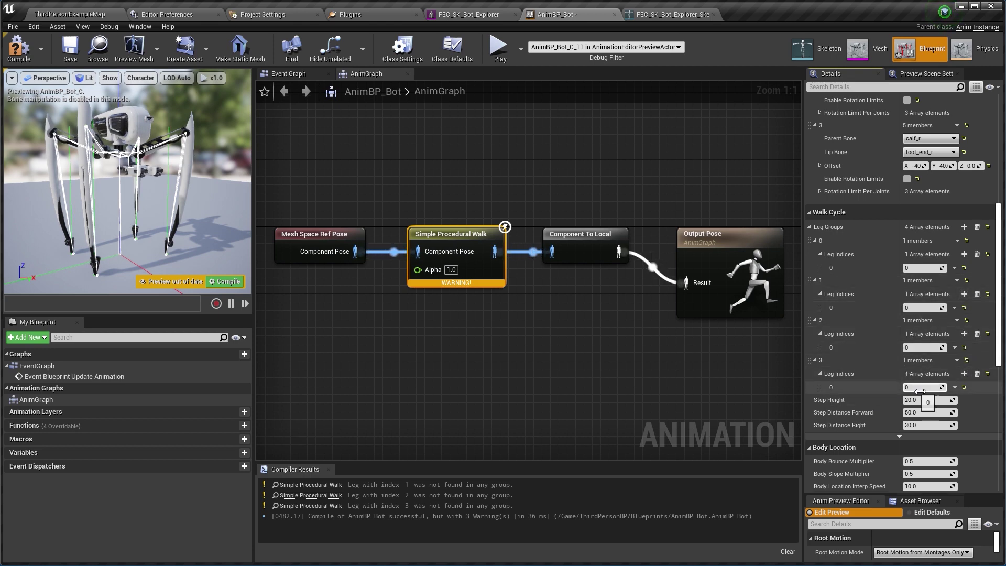
# Set the Leg Indices entries of leg groups 1, 2 and 3 to 1, 2 and 3, and compile and save the blueprint
pyautogui.scroll(7, 843, 187)
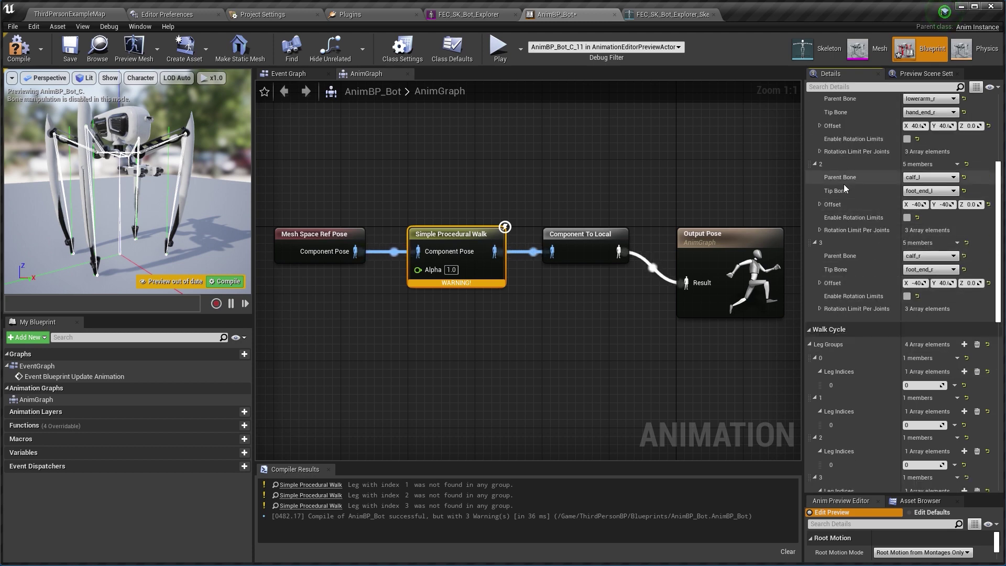
pyautogui.scroll(3, 844, 184)
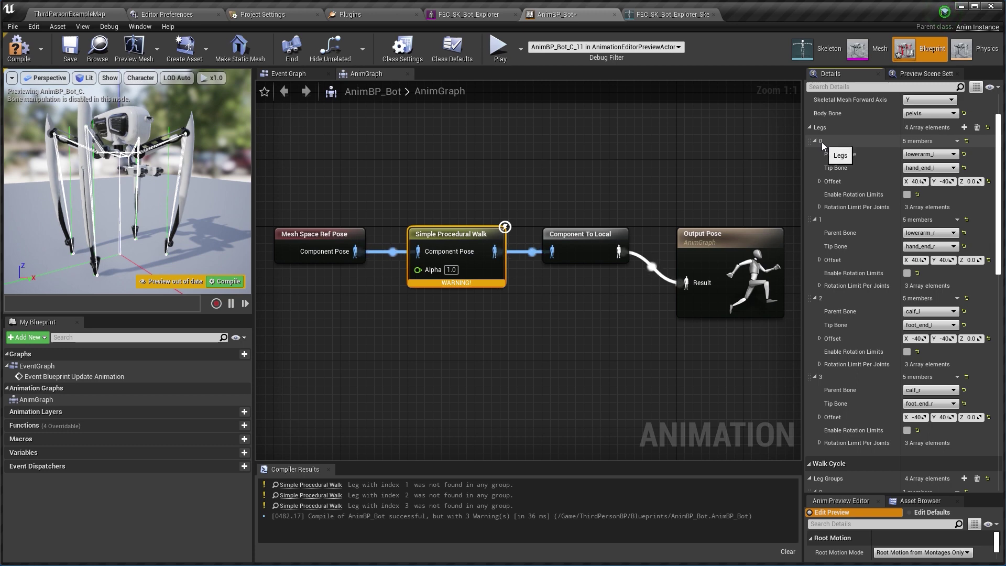
pyautogui.scroll(-5, 863, 338)
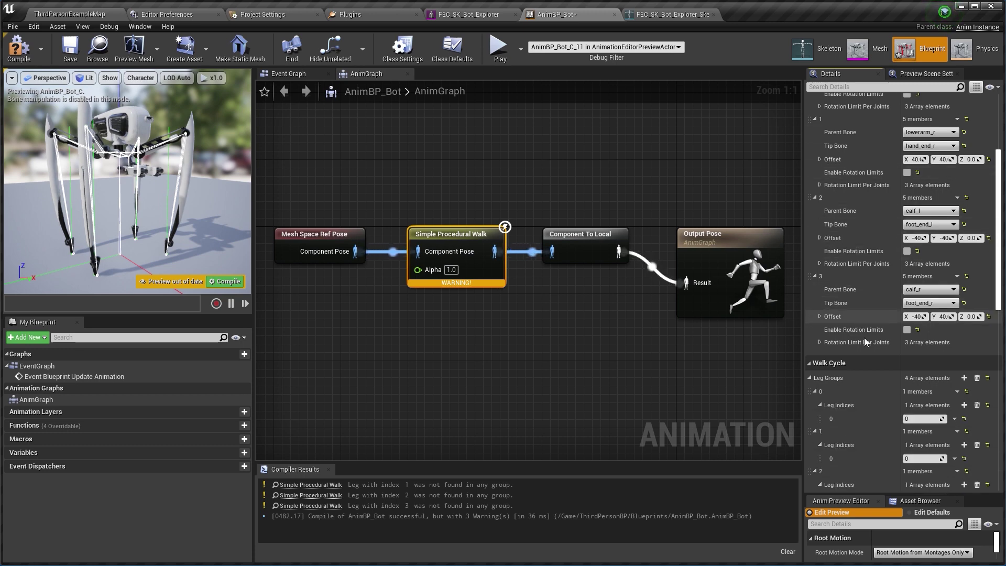
pyautogui.scroll(-1, 880, 348)
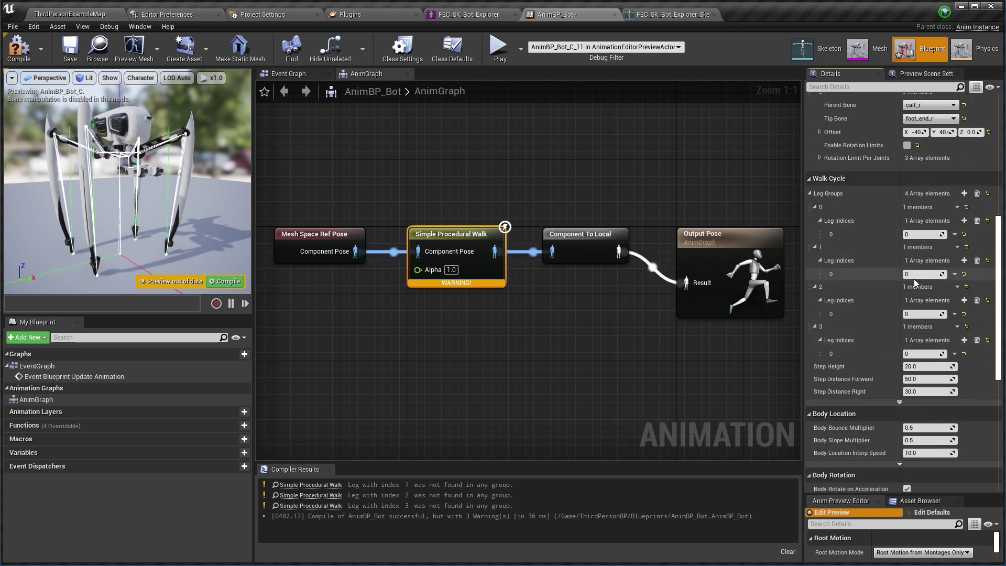
pyautogui.click(922, 314)
pyautogui.write('2')
pyautogui.press('Return')
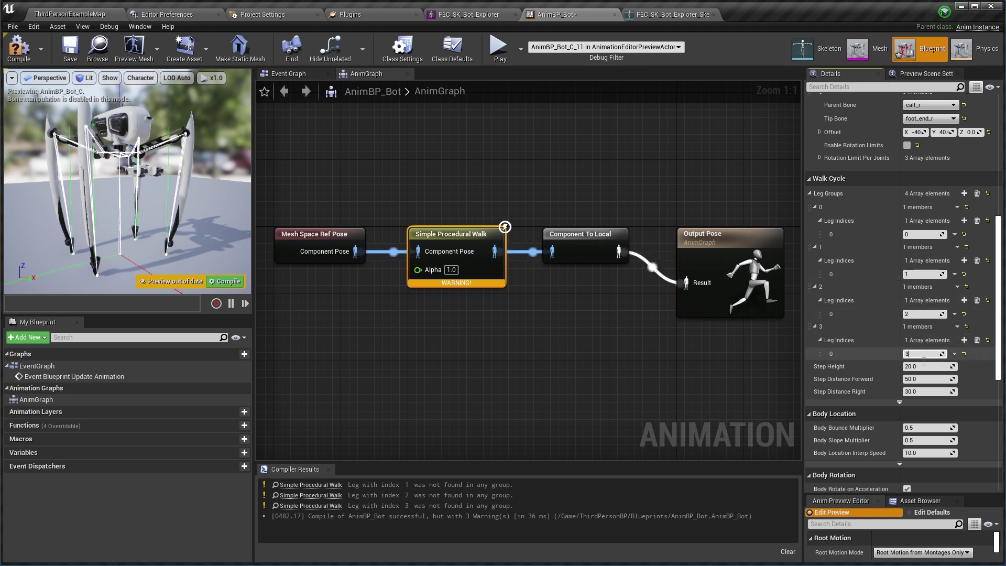
pyautogui.press('Return')
pyautogui.click(19, 47)
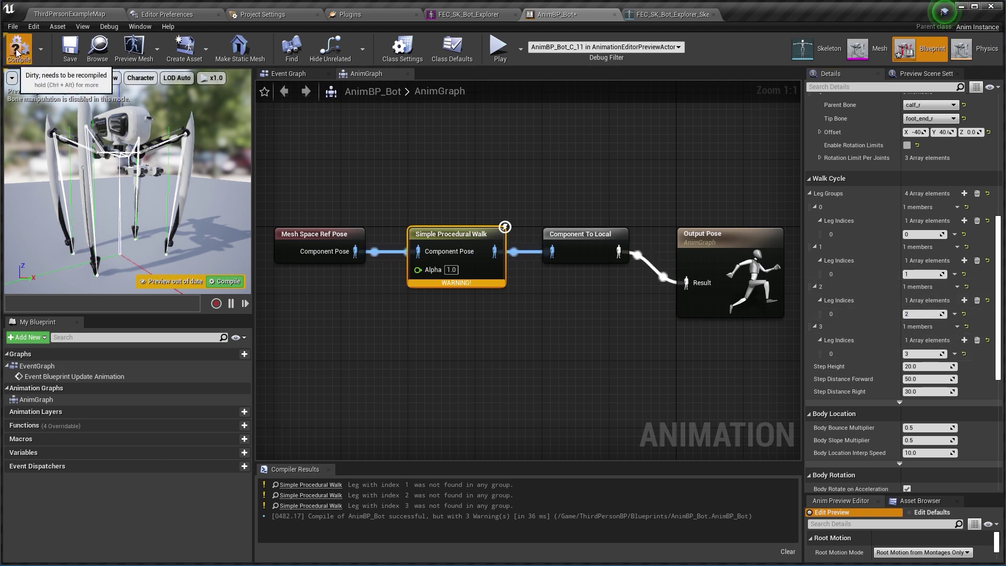
pyautogui.click(70, 49)
# Set the Walk Cycle Step Height to 50
pyautogui.scroll(-2, 885, 287)
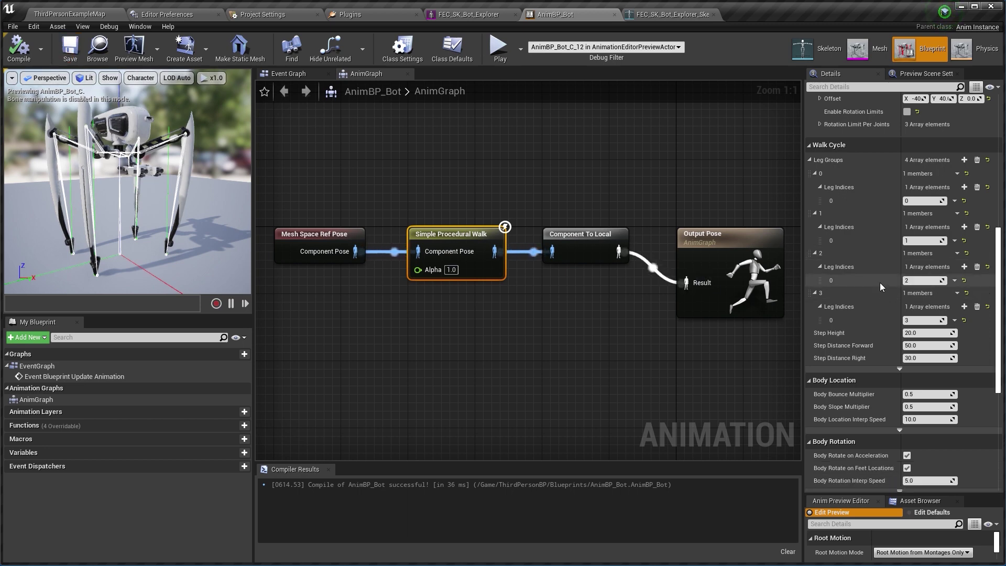
pyautogui.scroll(-1, 880, 286)
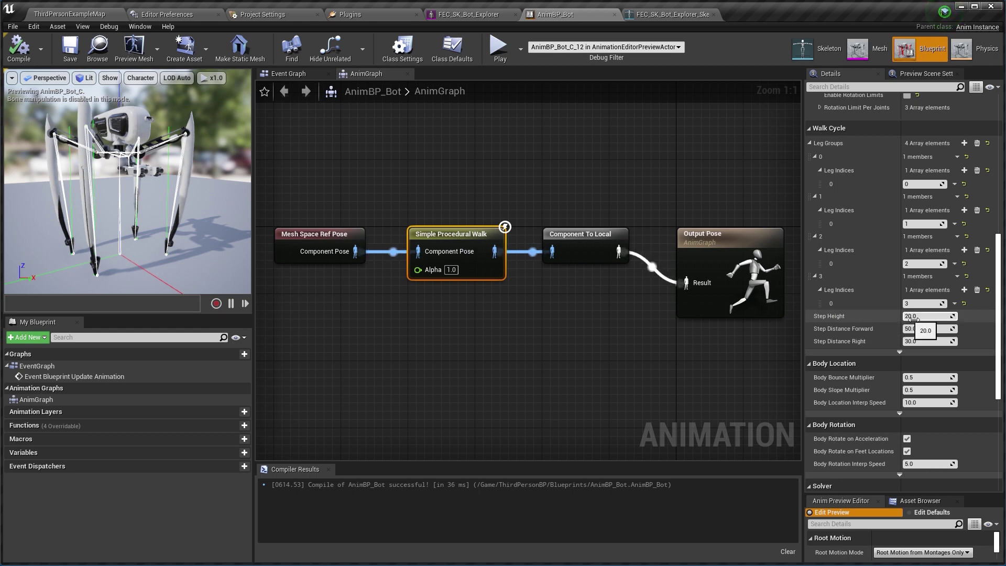
pyautogui.moveTo(223, 230)
pyautogui.mouseDown(button='right')
pyautogui.moveTo(238, 231)
pyautogui.moveTo(236, 254)
pyautogui.moveTo(225, 230)
pyautogui.mouseUp(button='right')
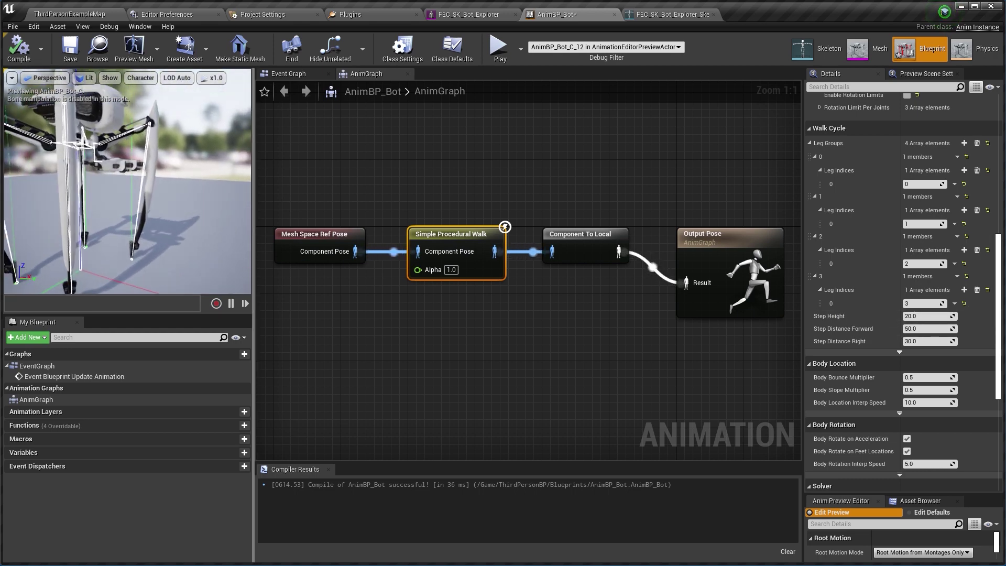
pyautogui.moveTo(225, 220); pyautogui.dragTo(211, 234)
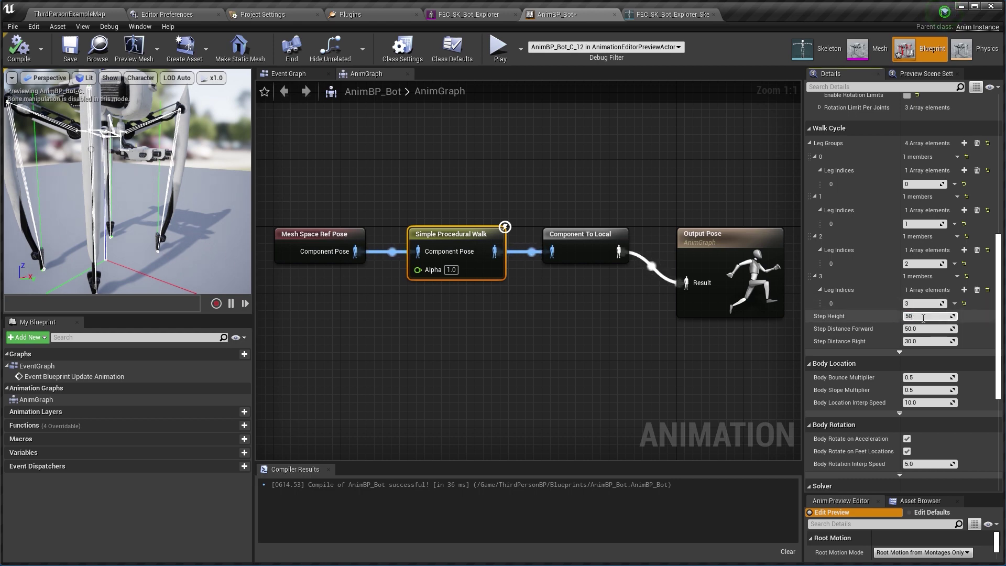
pyautogui.press('Return')
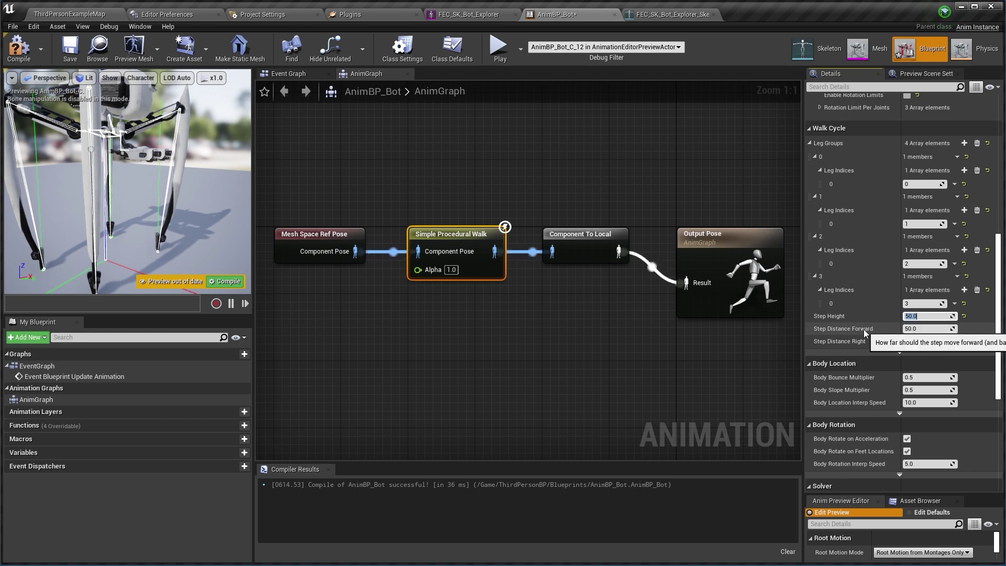
# Set both Step Distance Forward and Step Distance Right to 60
pyautogui.keyDown('alt'); pyautogui.moveTo(142, 200); pyautogui.dragTo(246, 221); pyautogui.keyUp('alt')
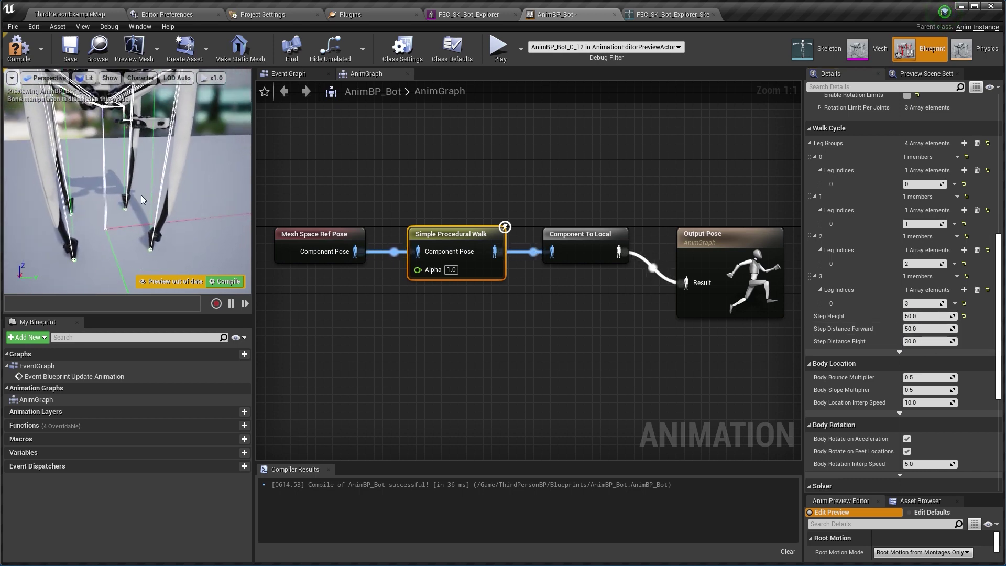
pyautogui.moveTo(190, 200); pyautogui.dragTo(221, 184, button='right')
pyautogui.moveTo(146, 201); pyautogui.dragTo(141, 207)
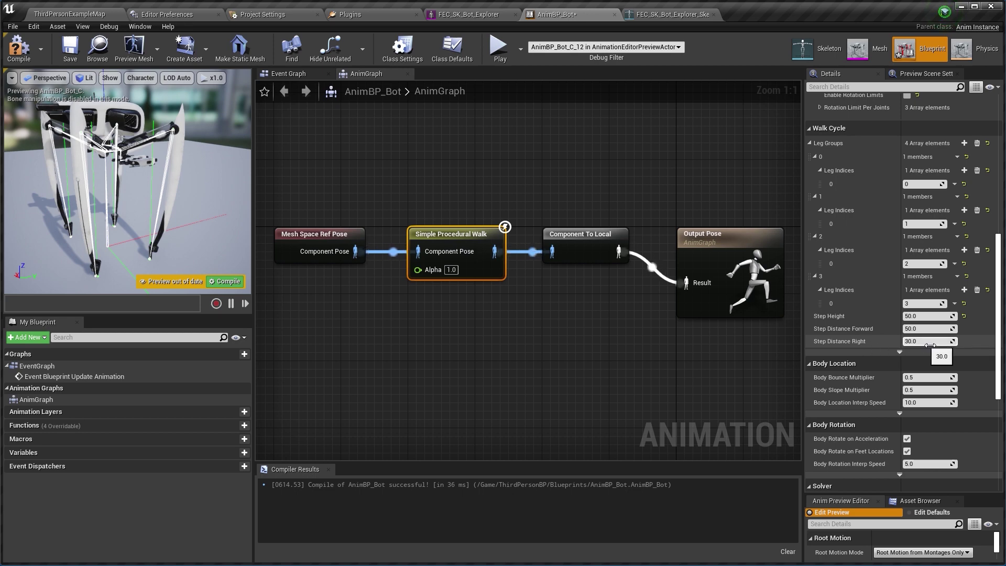
pyautogui.moveTo(180, 213); pyautogui.dragTo(106, 223)
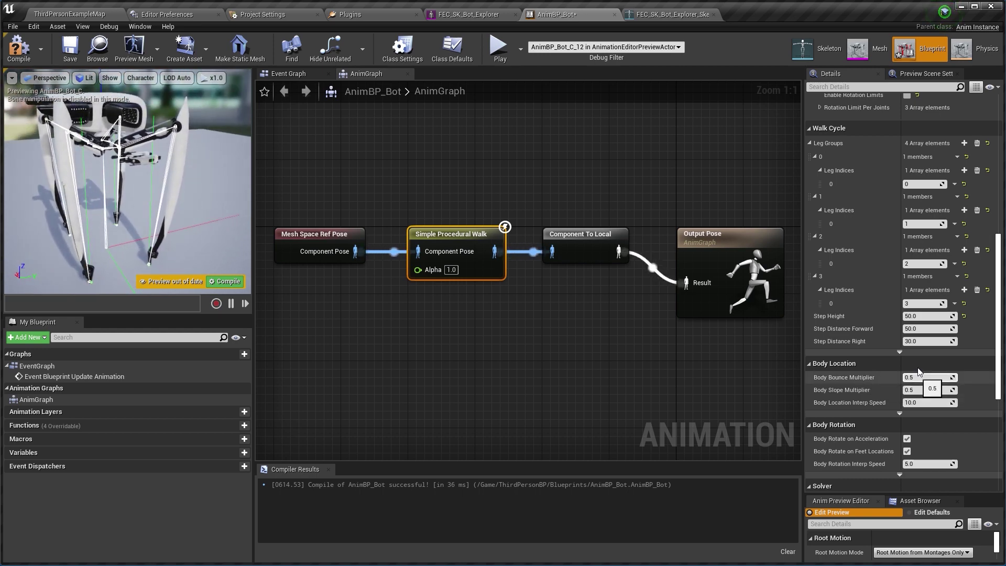
pyautogui.click(933, 330)
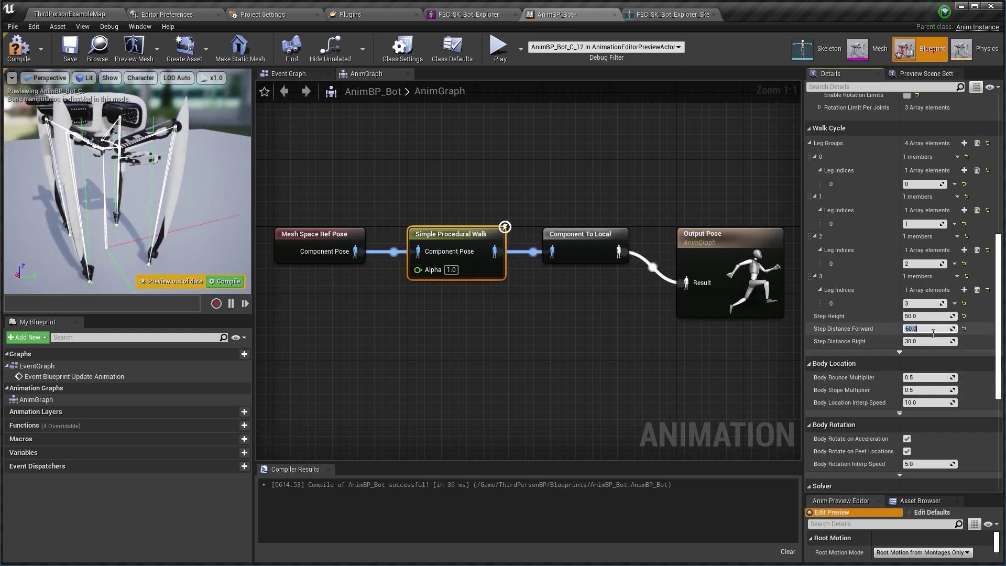
pyautogui.click(941, 343)
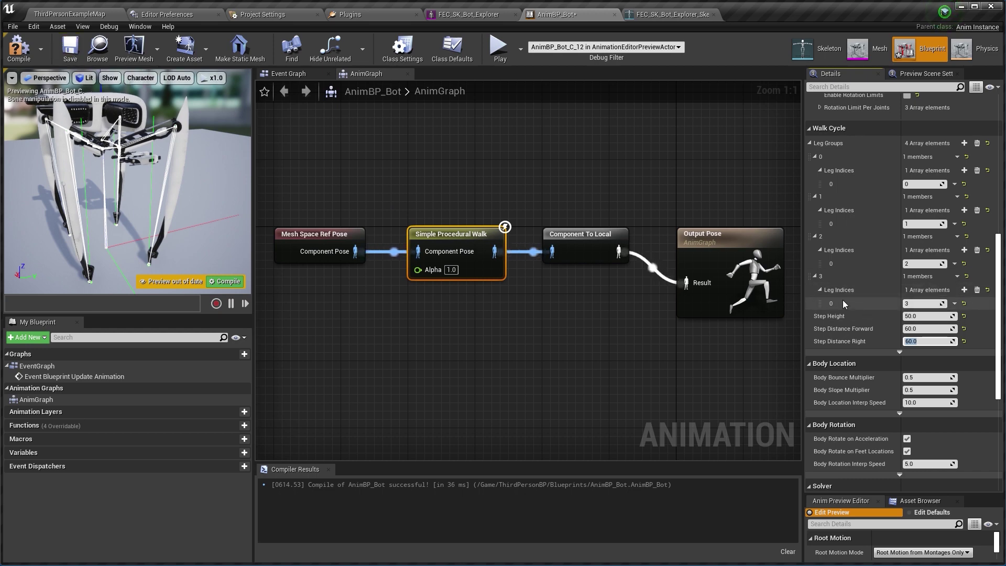
# Turn off the Debug option of the Simple Procedural Walk node, and compile and save the blueprint
pyautogui.scroll(10, 921, 231)
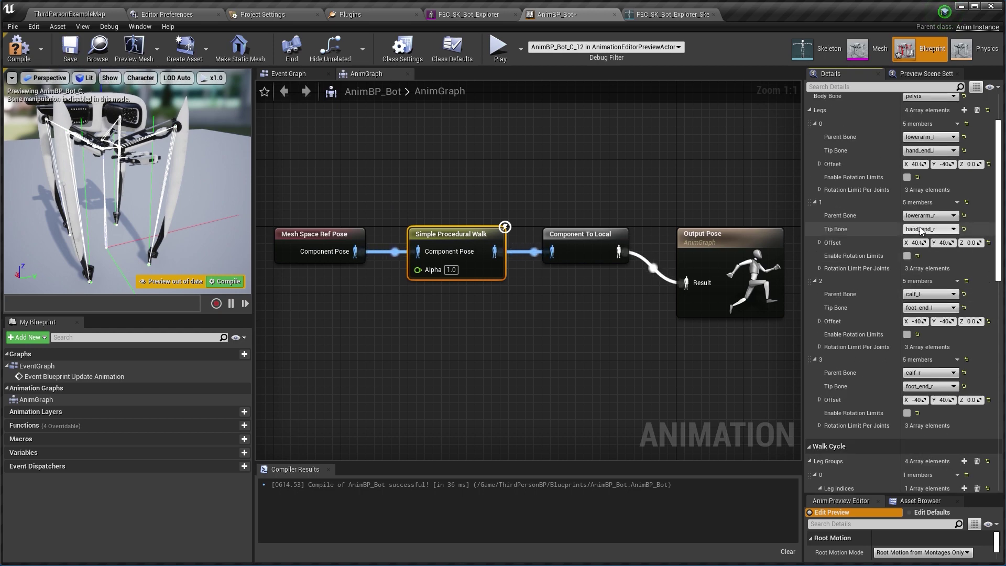
pyautogui.scroll(3, 920, 231)
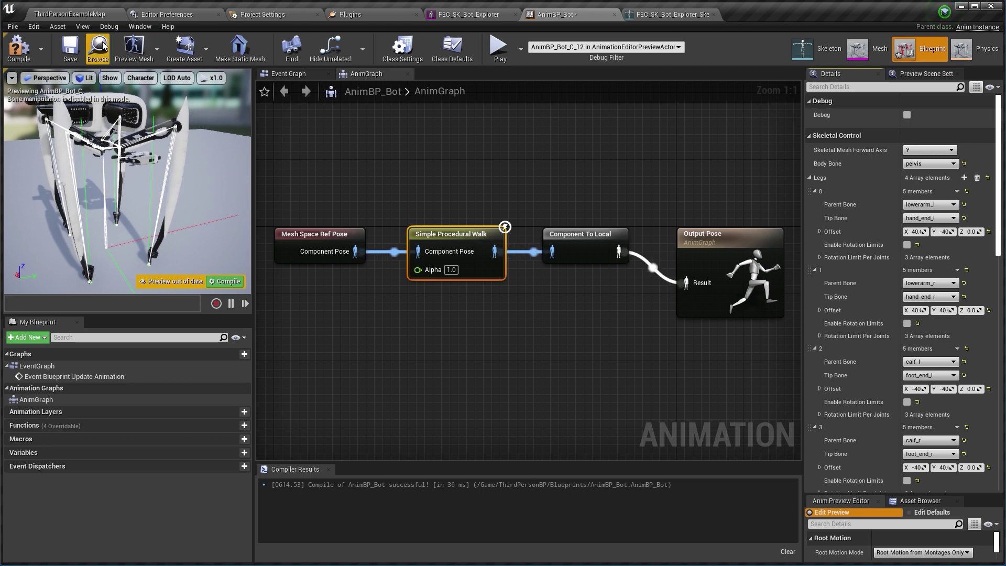
# Switch to the ThirdPersonExampleMap level and open the blueprint of the placed ThirdPersonCharacter for editing
pyautogui.click(79, 15)
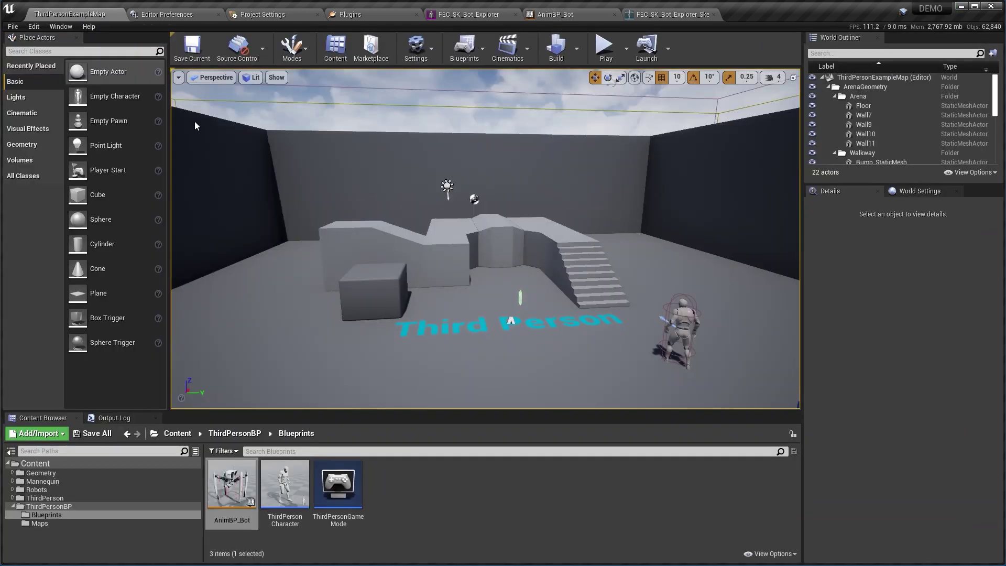
pyautogui.click(684, 331)
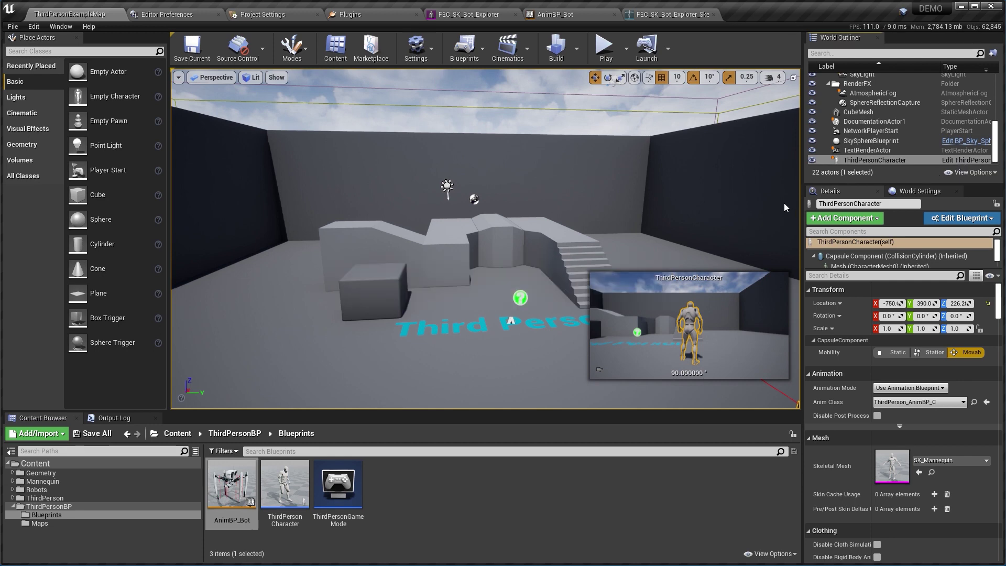
pyautogui.hotkey('ctrl', 'e')
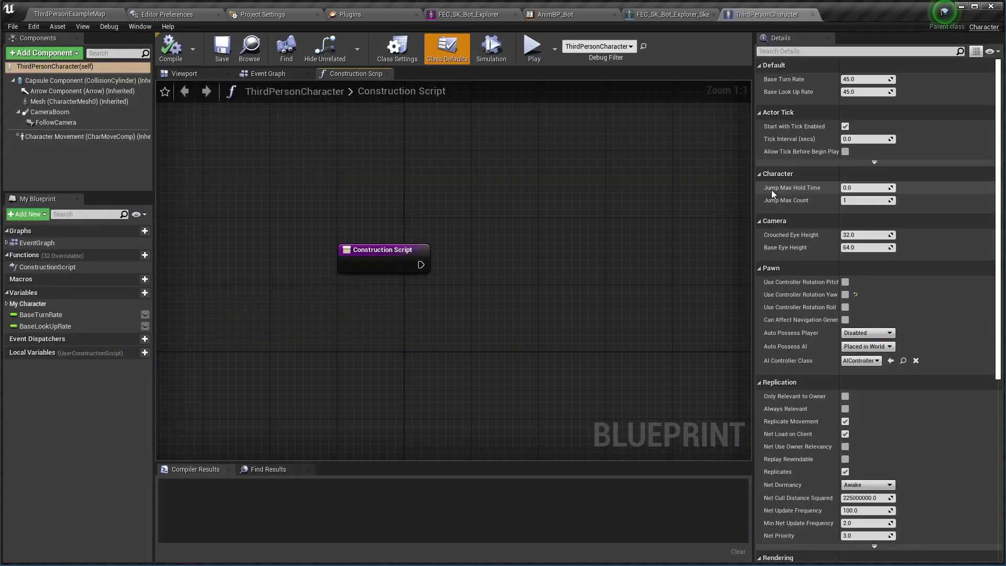
# Show the character in the blueprint viewport and set the Mesh component's skeletal mesh to FEC_SK_Bot_Explorer
pyautogui.click(52, 103)
pyautogui.click(194, 74)
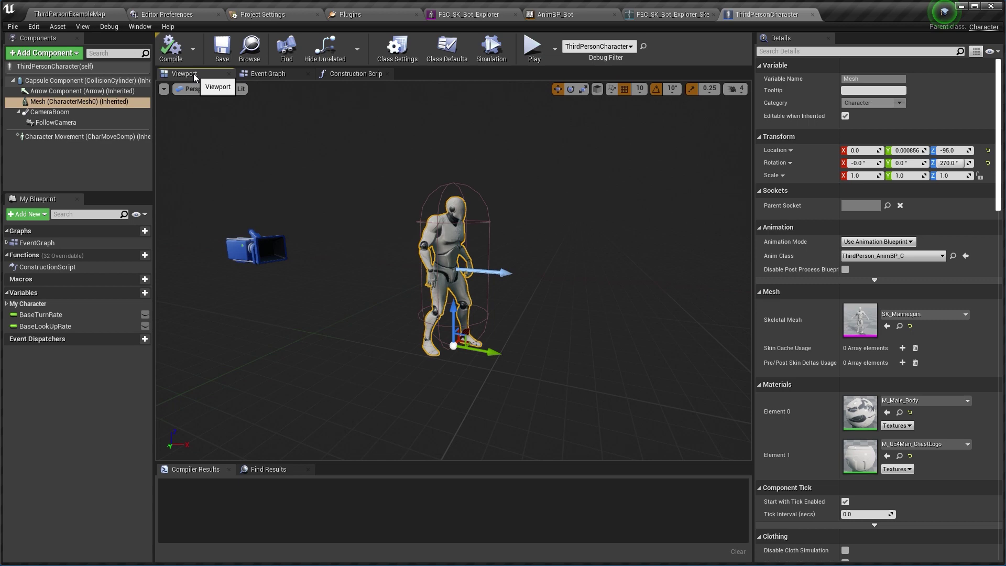
pyautogui.click(902, 314)
pyautogui.click(956, 404)
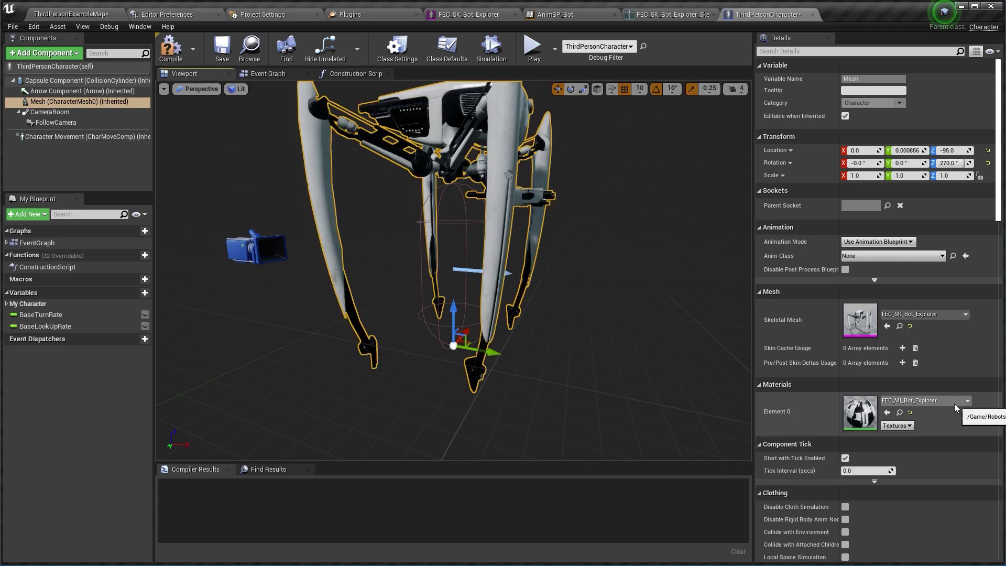
# In the Left orthographic view, set the Capsule Component's half height to 160 and its radius to 140
pyautogui.click(202, 90)
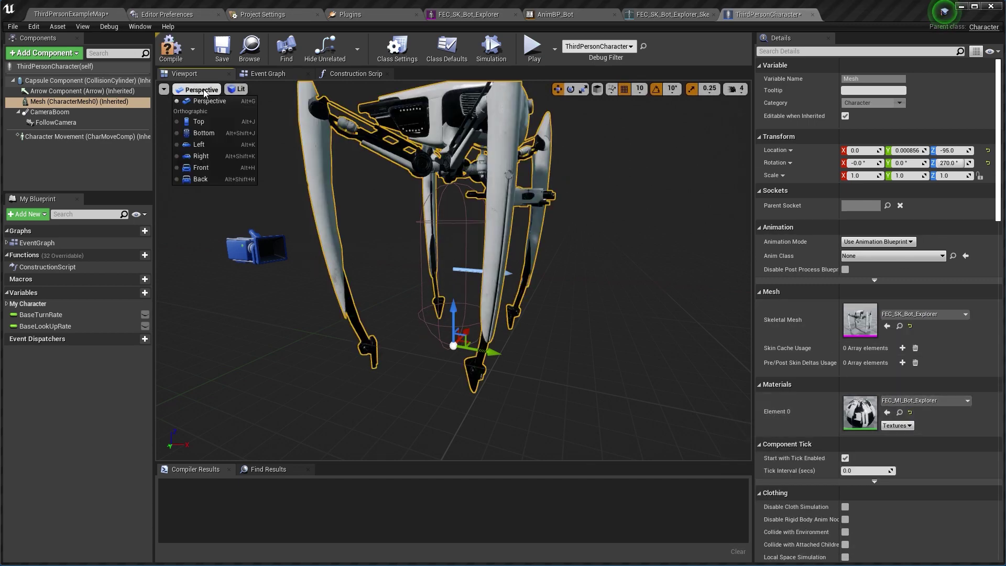
pyautogui.click(199, 145)
pyautogui.scroll(2, 489, 206)
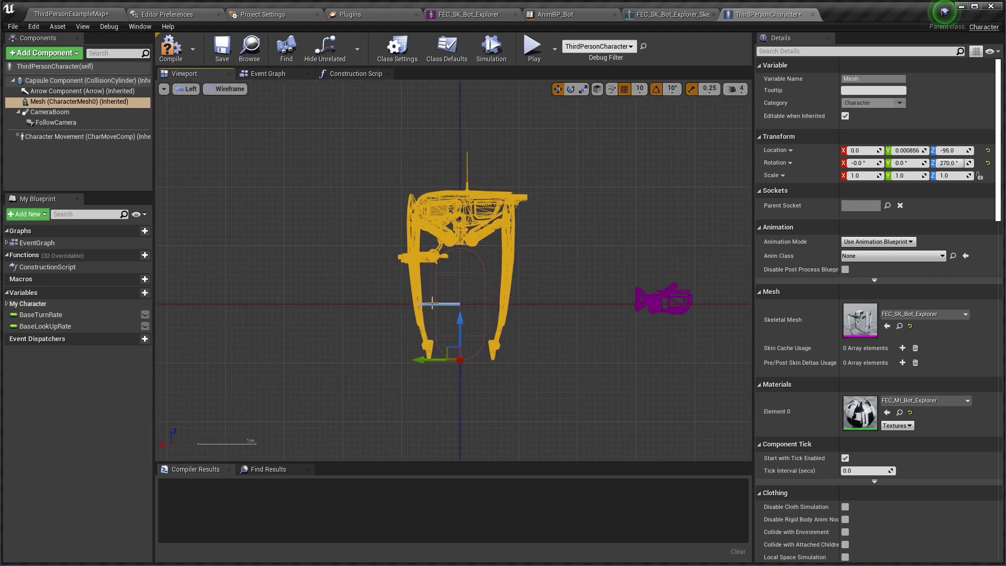
pyautogui.click(105, 81)
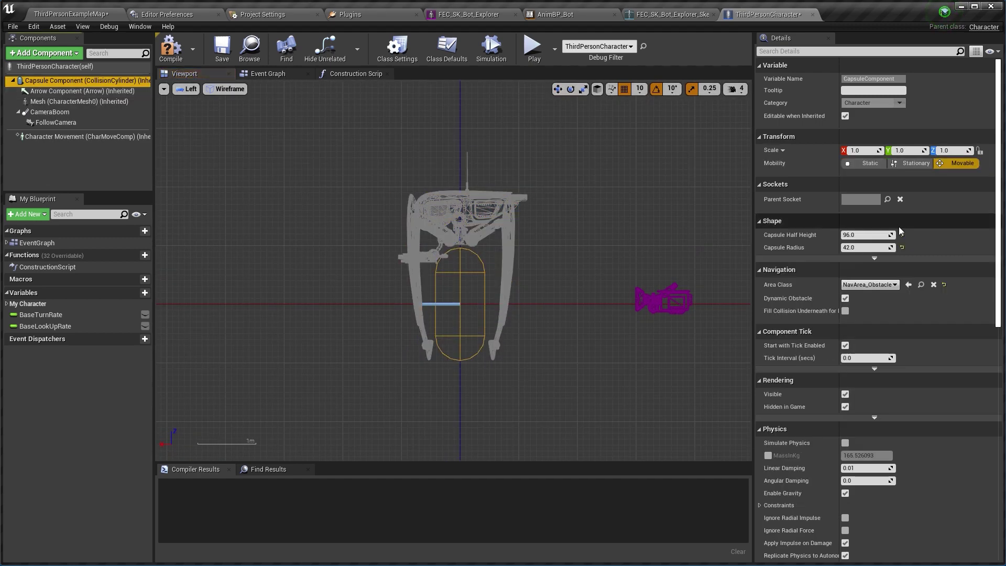
pyautogui.click(872, 239)
pyautogui.write('160')
pyautogui.press('Tab')
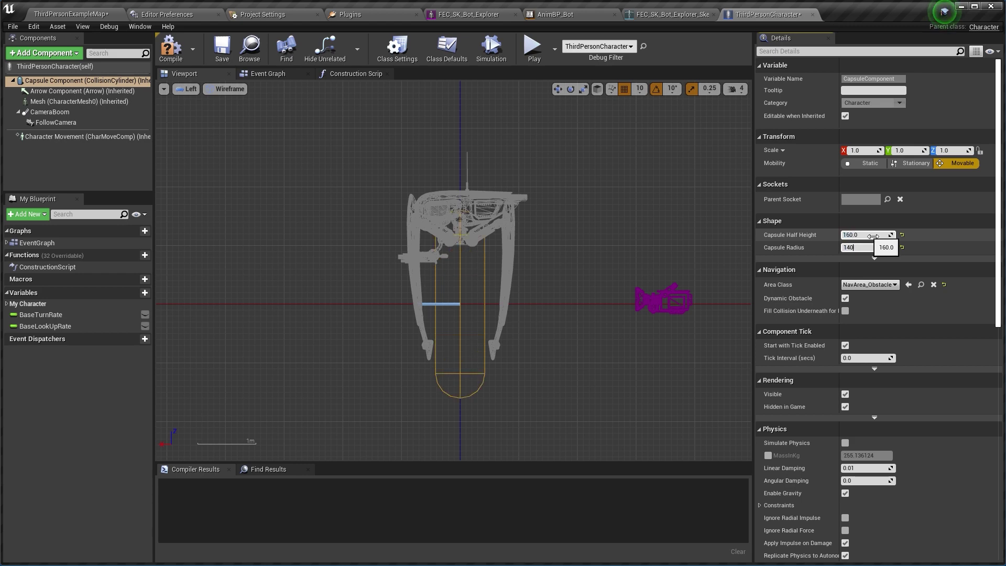
pyautogui.press('Return')
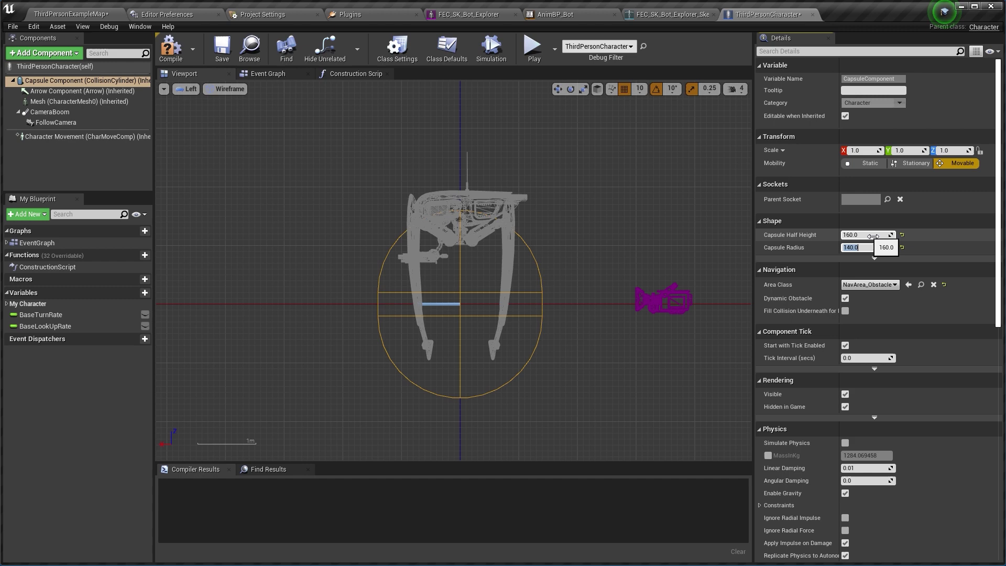
# Lower the Mesh component to a Z location of -165 so the feet meet the capsule's base, and compile the blueprint
pyautogui.click(79, 101)
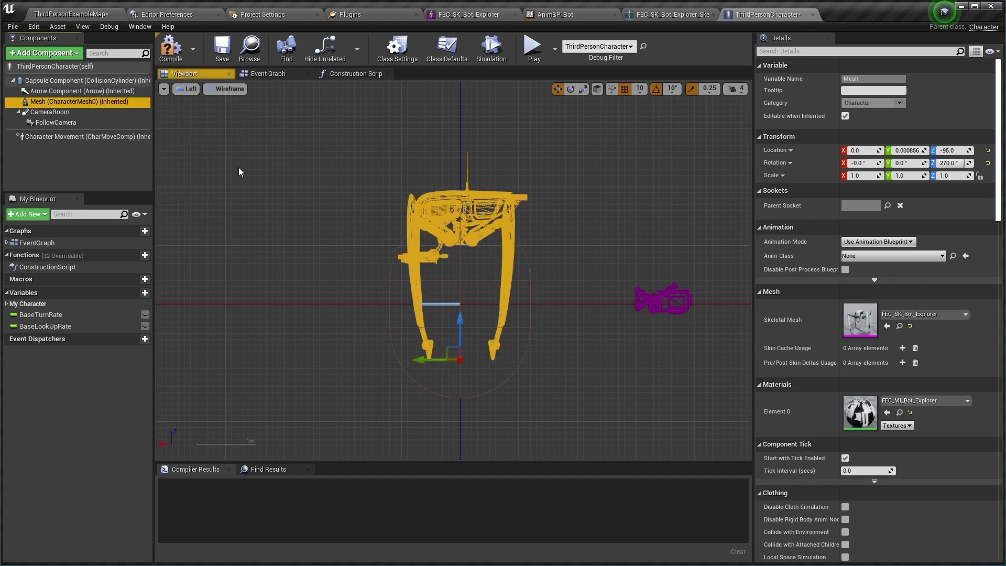
pyautogui.moveTo(460, 317); pyautogui.dragTo(462, 358)
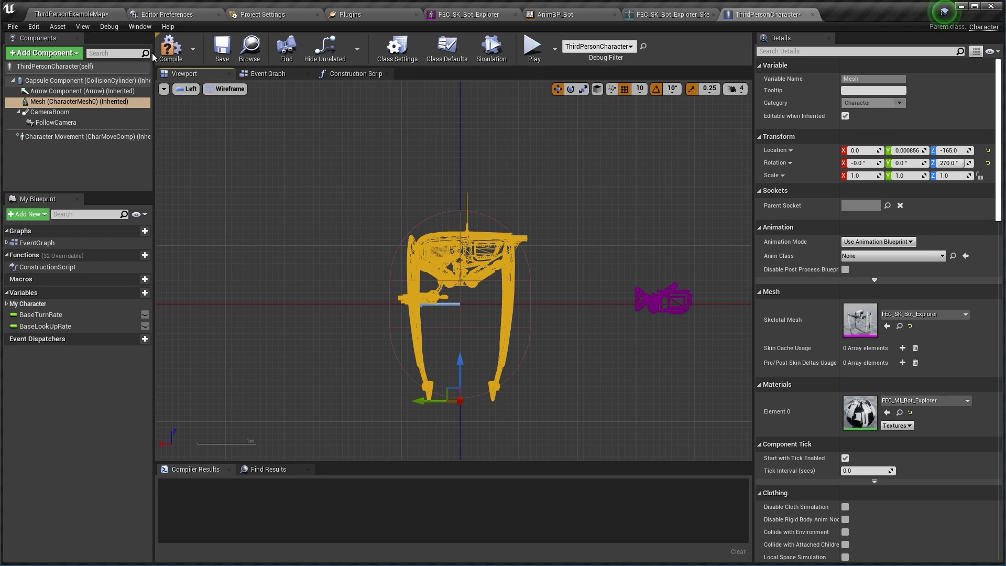
pyautogui.click(171, 46)
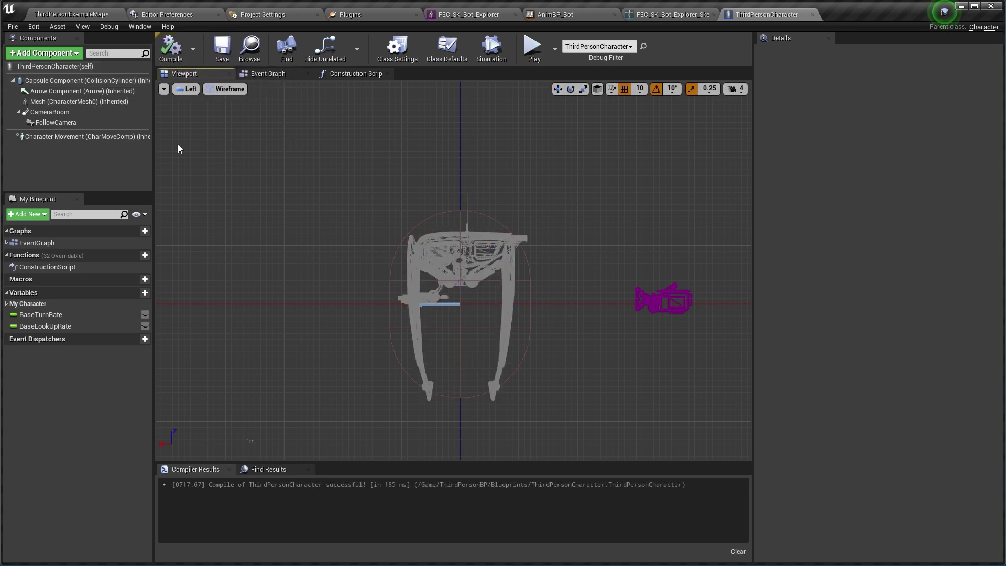
# Assign AnimBP_Bot as the Mesh component's Anim Class, and compile and save the character blueprint
pyautogui.click(440, 256)
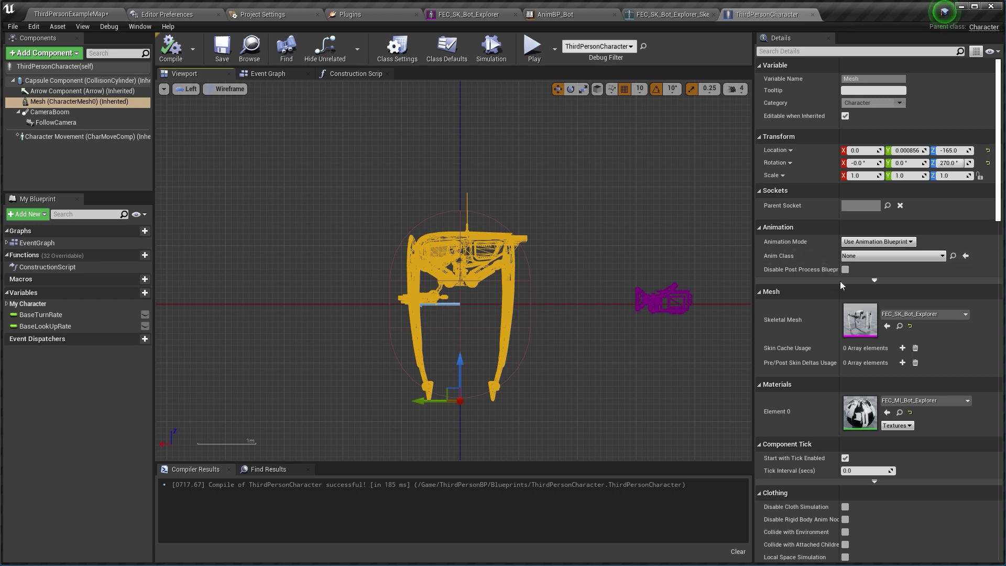
pyautogui.click(879, 259)
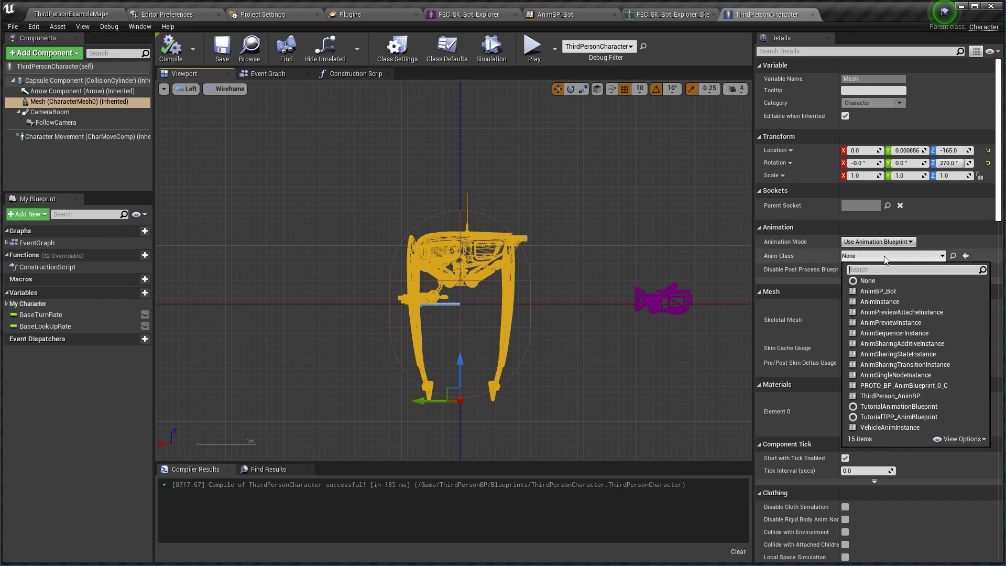
pyautogui.click(891, 292)
pyautogui.click(170, 48)
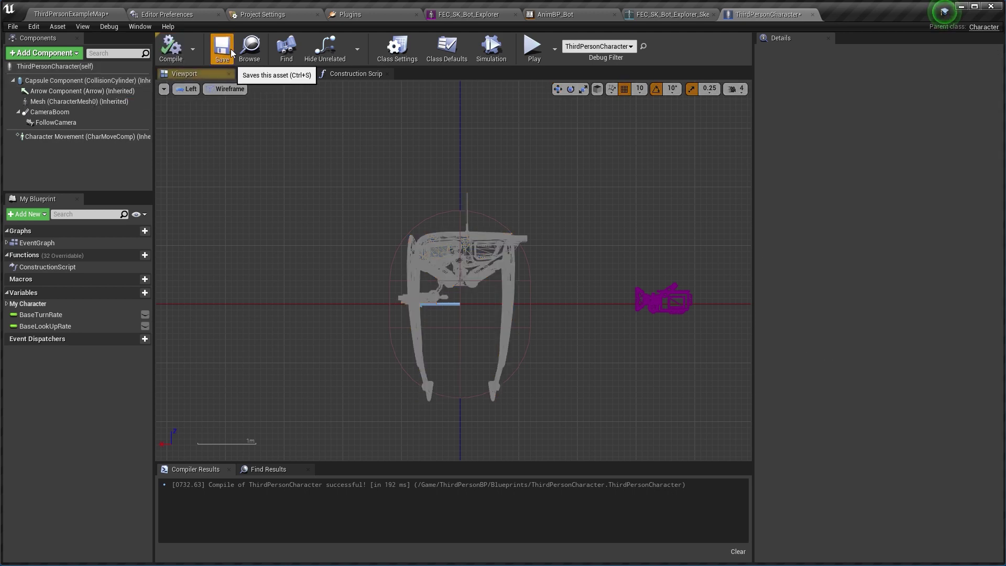
pyautogui.click(228, 48)
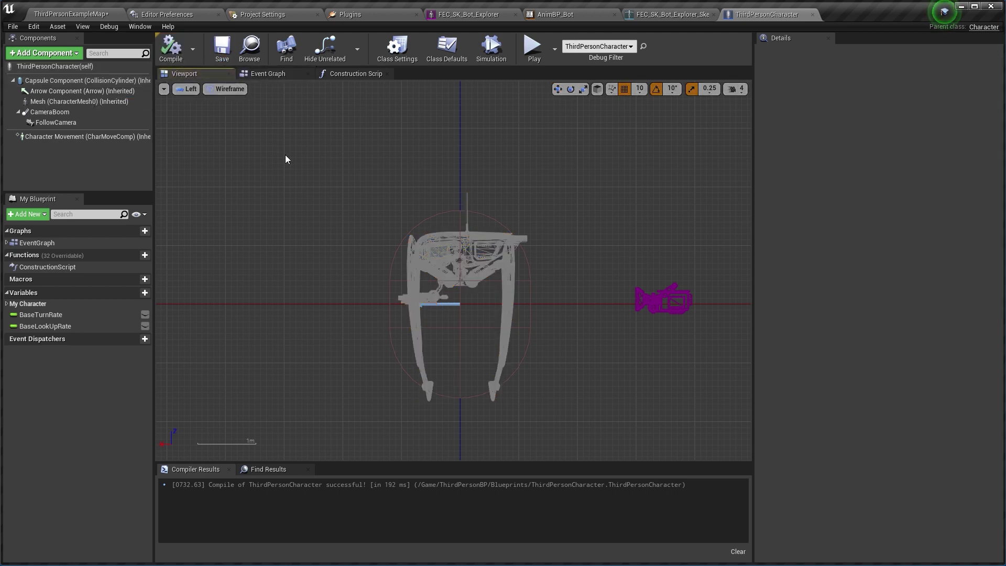
# Play the ThirdPersonExampleMap level in the editor to test the robot character's walk, and stop the session
pyautogui.click(78, 14)
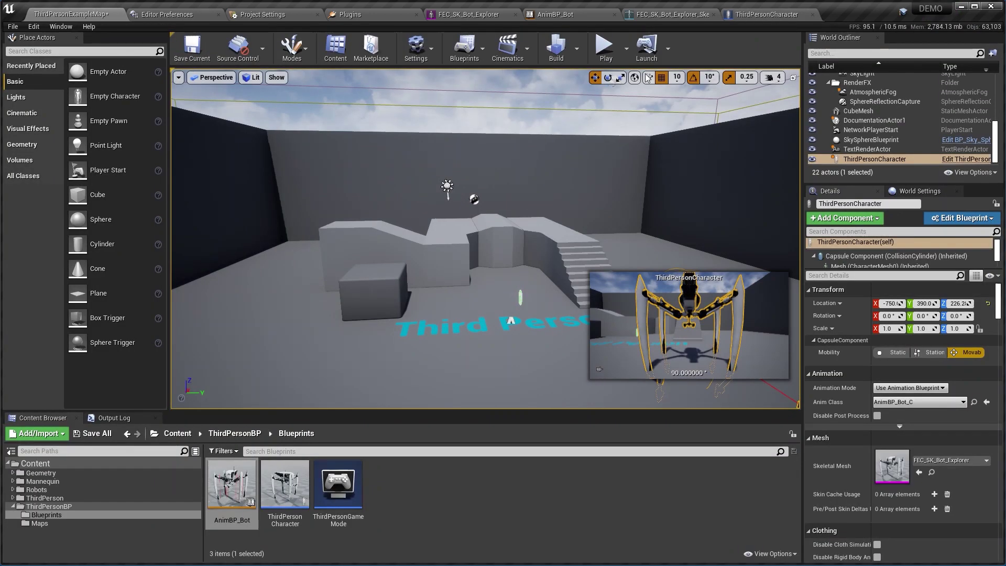
pyautogui.click(605, 48)
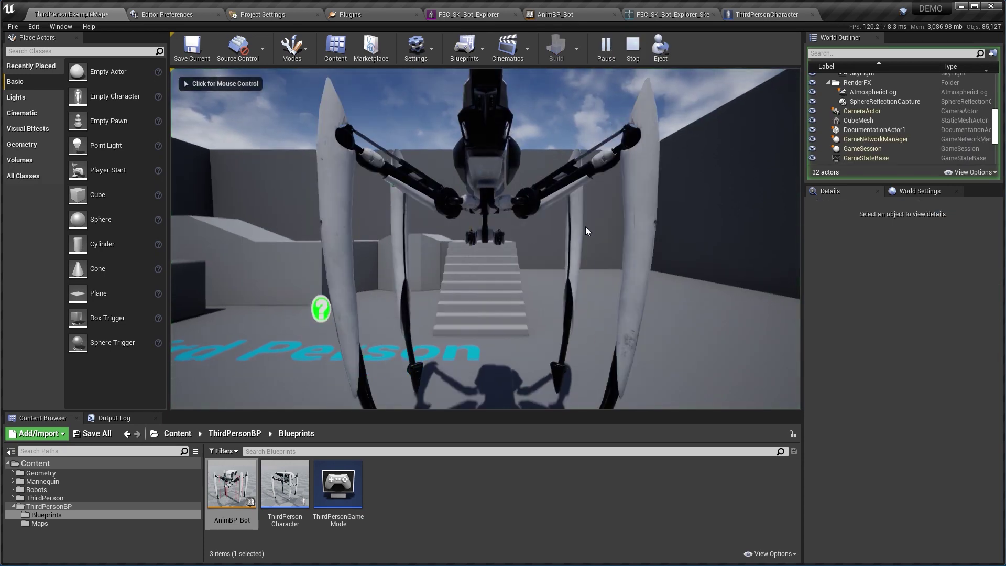
pyautogui.click(586, 231)
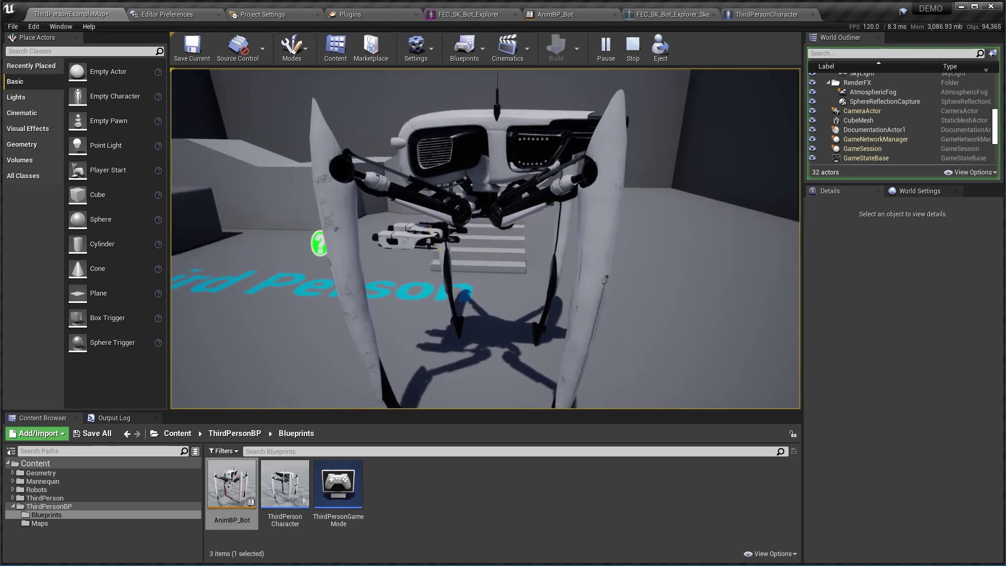
pyautogui.press('Escape')
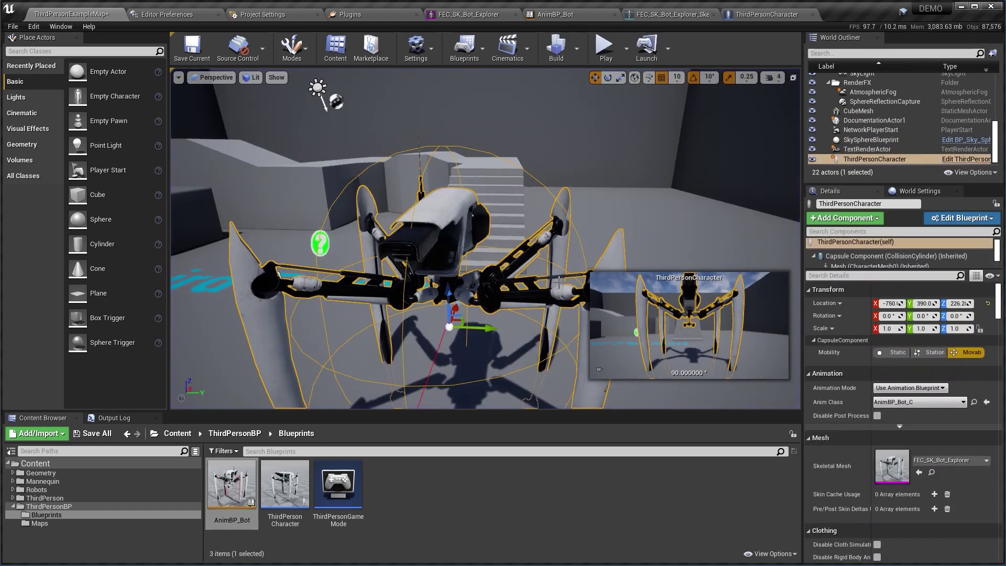
# In the ThirdPersonCharacter blueprint, set the CameraBoom's Target Arm Length to 500 and compile
pyautogui.click(760, 15)
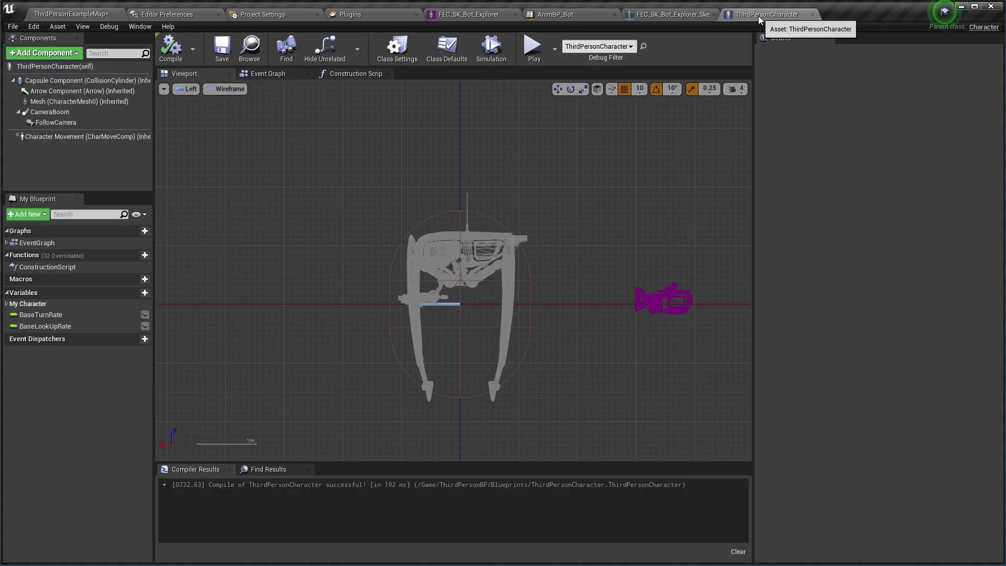
pyautogui.click(678, 303)
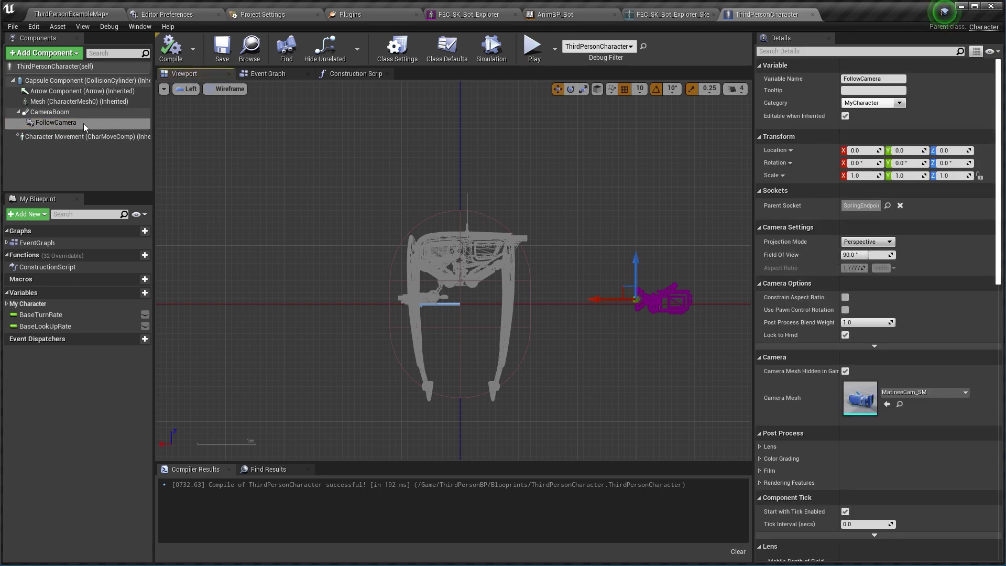
pyautogui.click(67, 113)
pyautogui.click(868, 242)
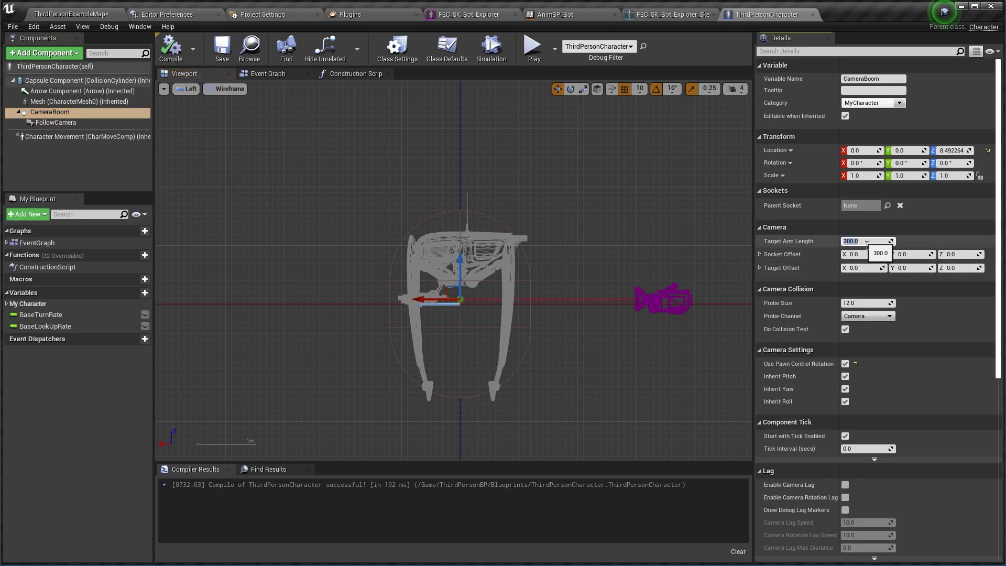
pyautogui.write('500')
pyautogui.press('Return')
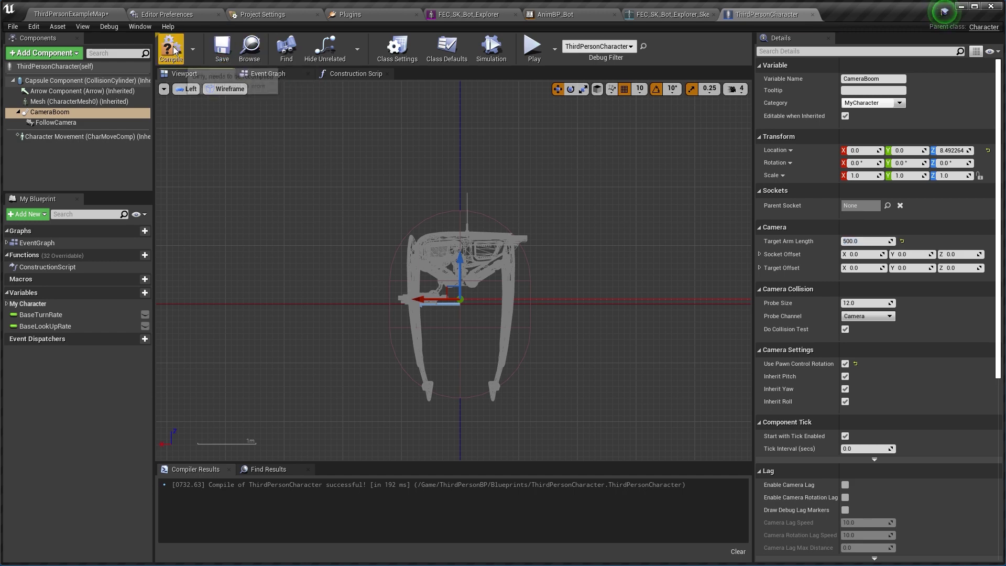
pyautogui.click(173, 50)
# Set the Character Movement component's Max Walk Speed to 250 and Max Acceleration to 200, and compile and save
pyautogui.click(68, 138)
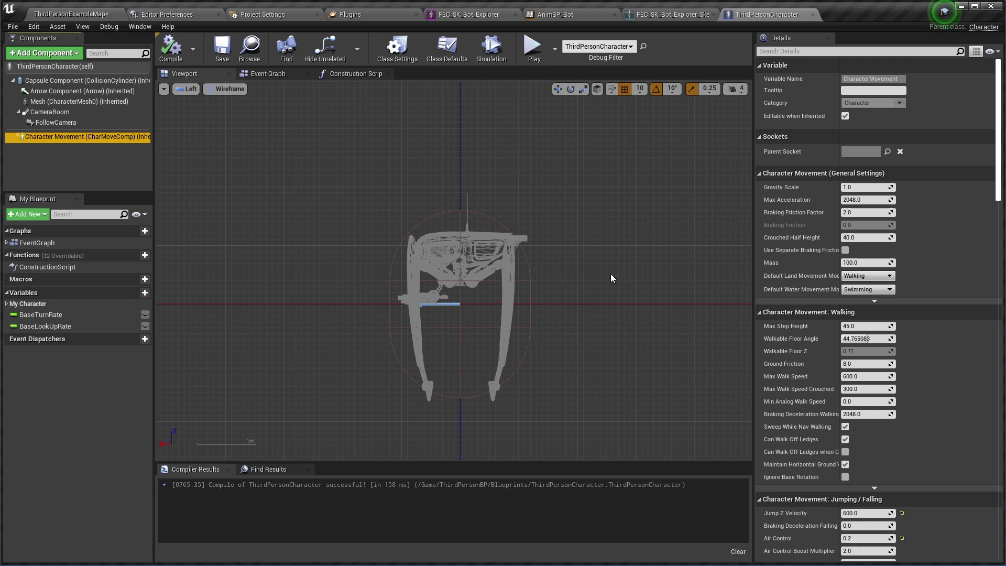
pyautogui.click(865, 378)
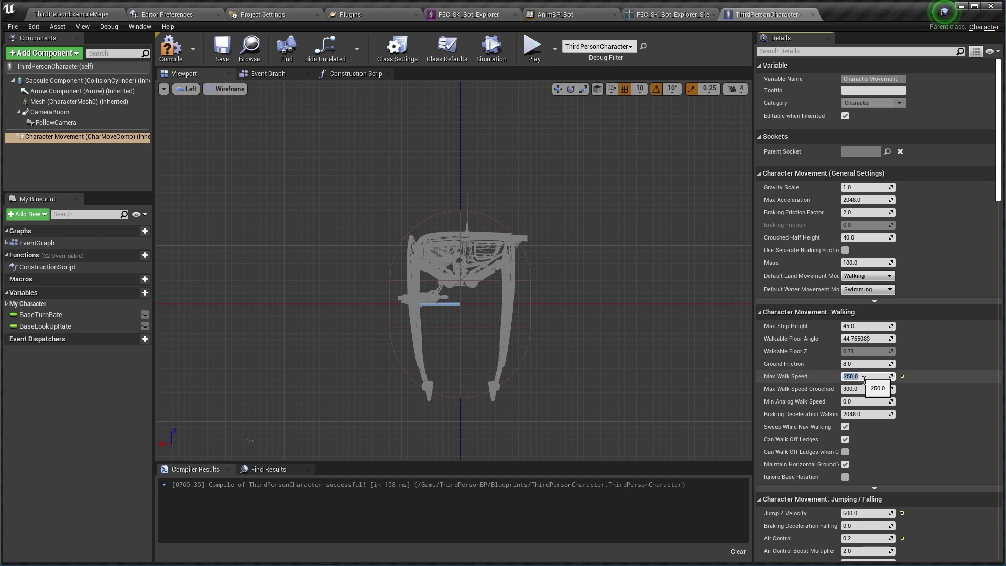
pyautogui.click(867, 201)
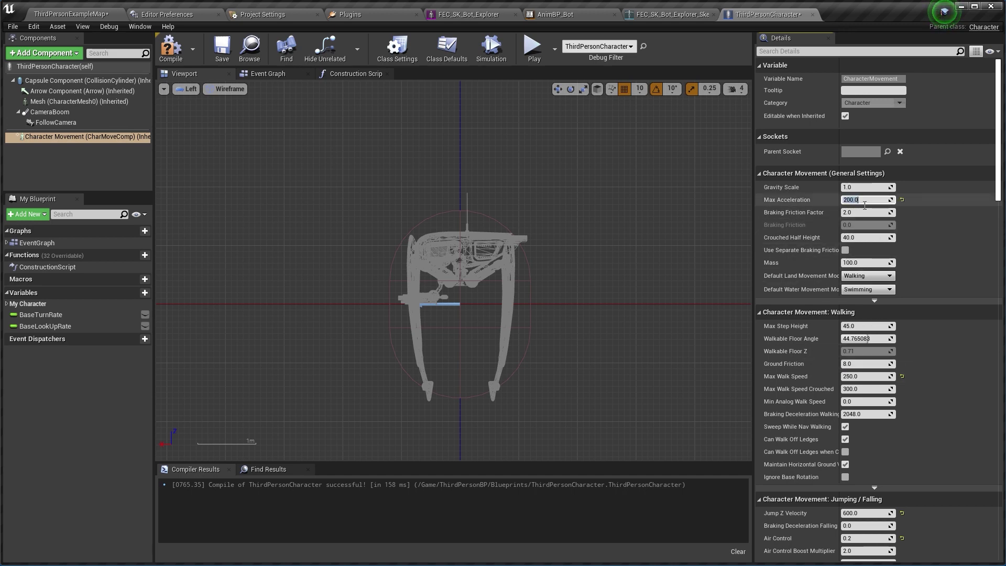
pyautogui.click(170, 47)
pyautogui.click(221, 53)
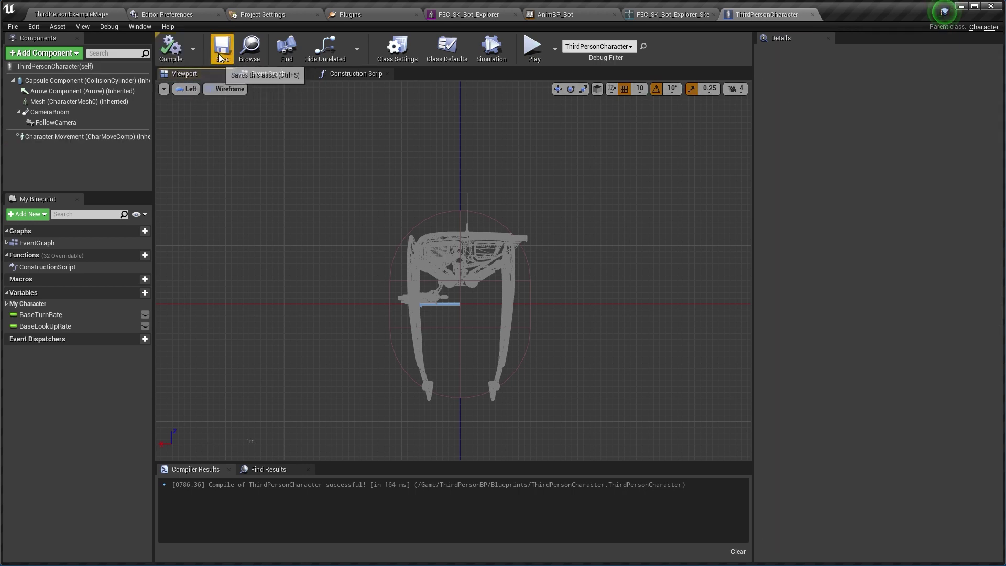
# Look through the Character Movement component's settings and the ThirdPersonCharacter class defaults for the rotation options
pyautogui.click(68, 137)
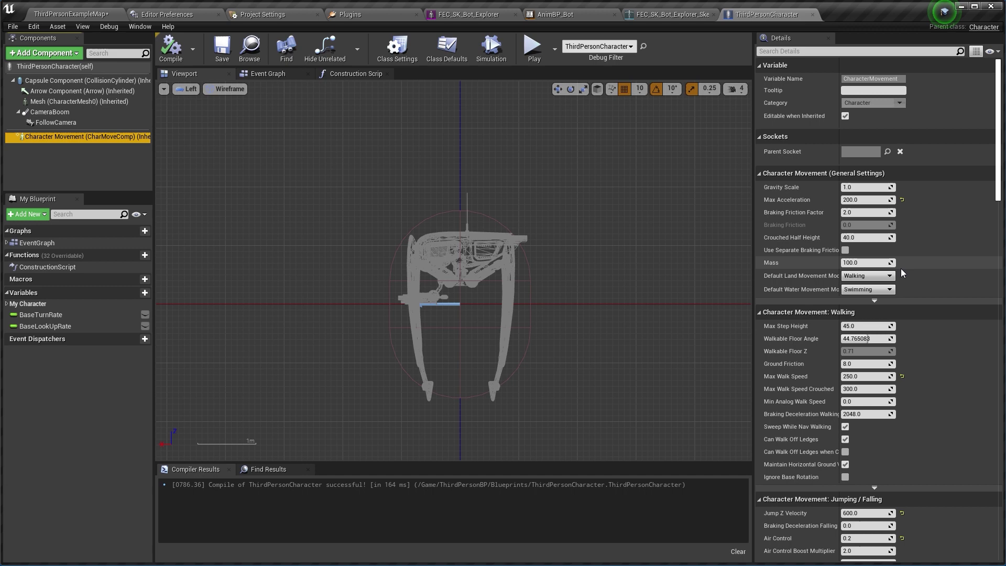
pyautogui.scroll(-10, 901, 268)
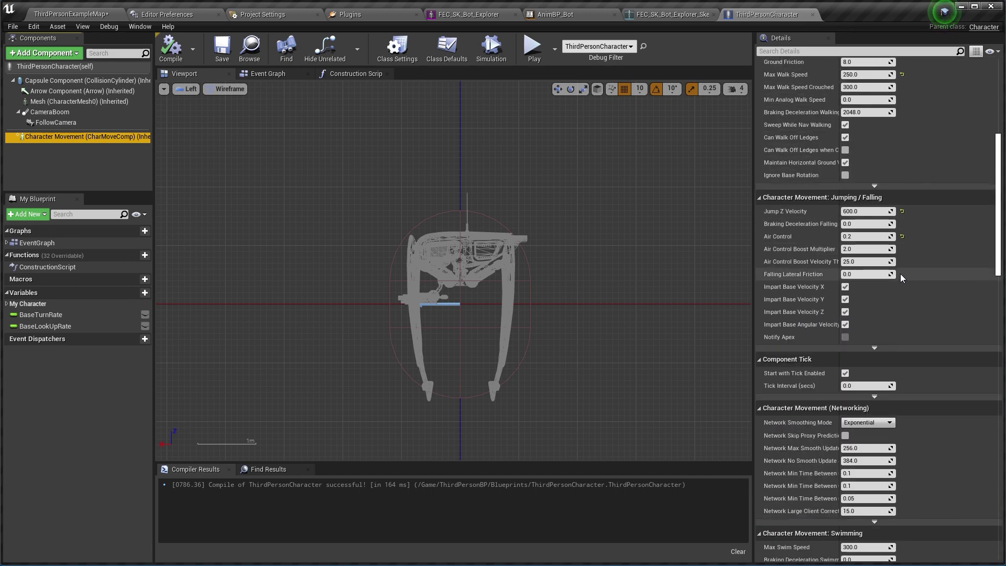
pyautogui.scroll(-10, 901, 277)
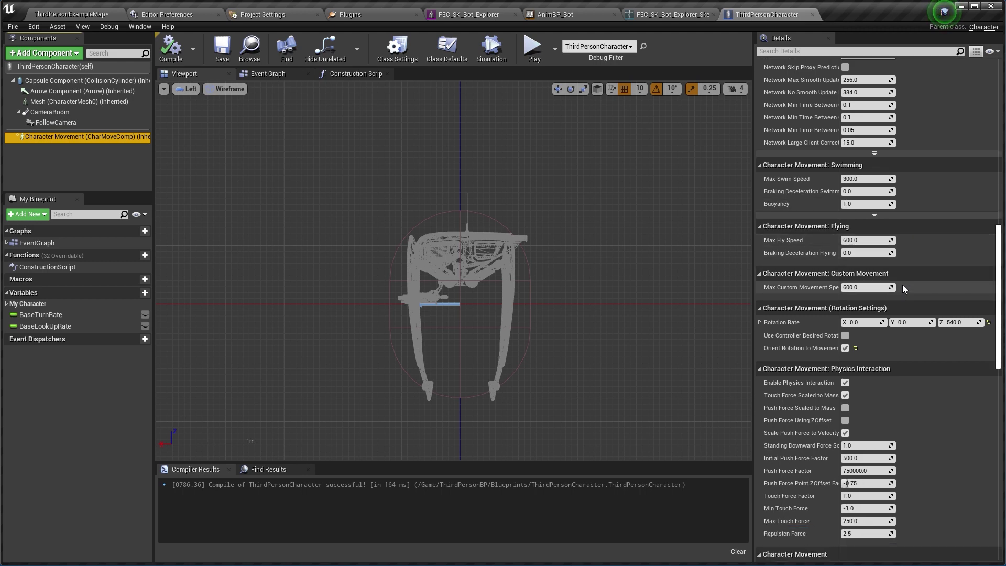
pyautogui.scroll(-1, 902, 288)
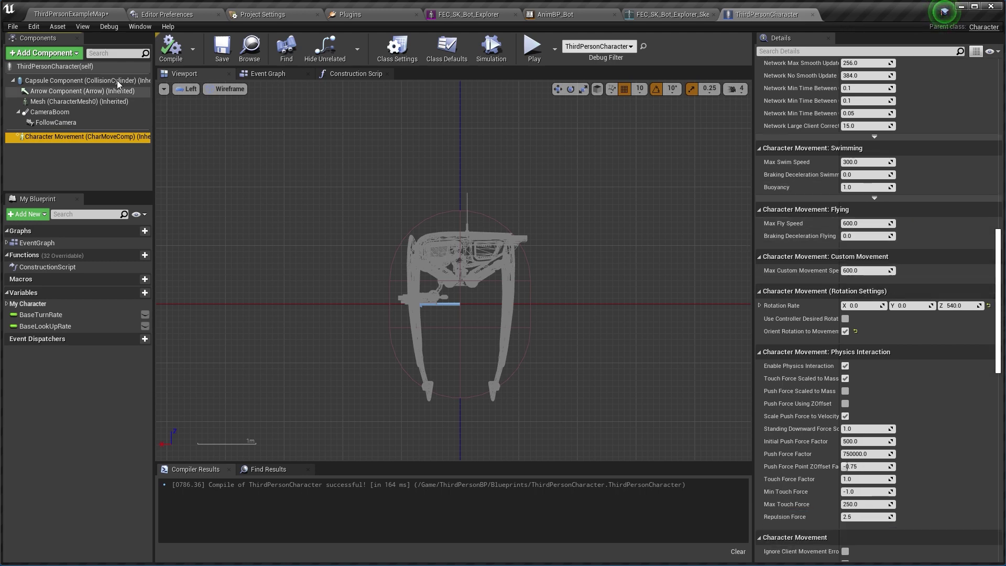
pyautogui.click(73, 66)
pyautogui.scroll(3, 856, 294)
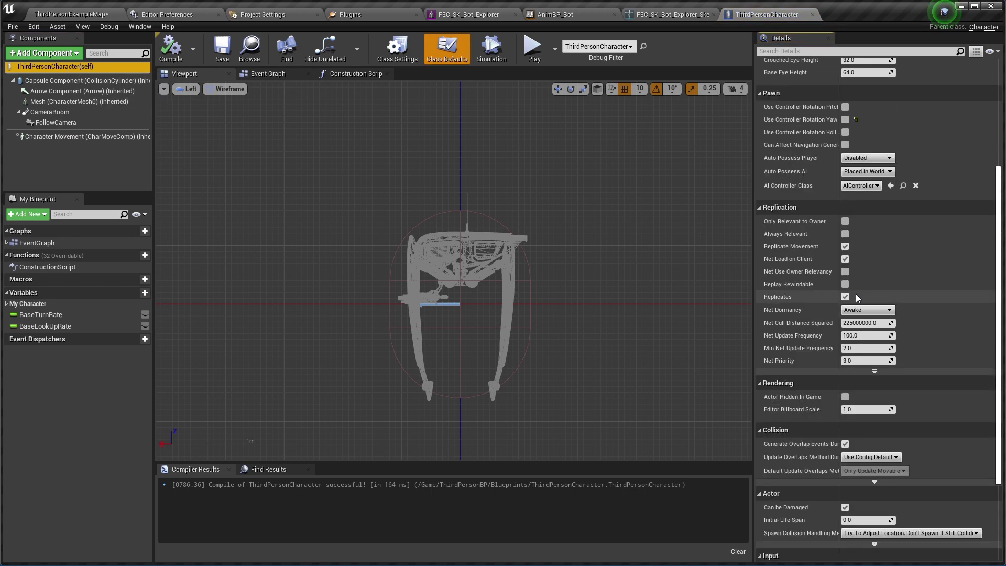
pyautogui.scroll(5, 857, 294)
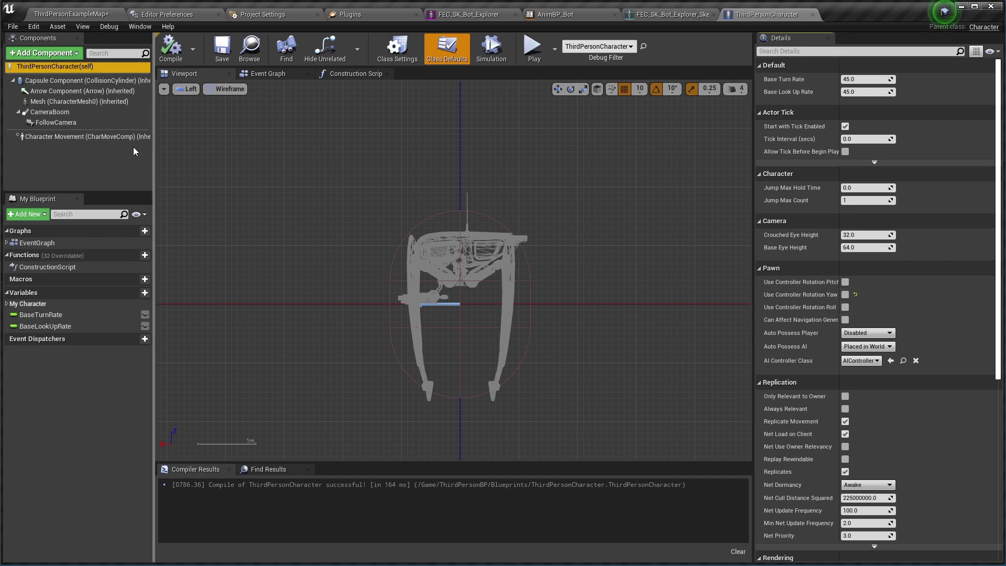
# Enable Use Controller Desired Rotation and disable Orient Rotation to Movement on the Character Movement component, and compile and save
pyautogui.click(84, 137)
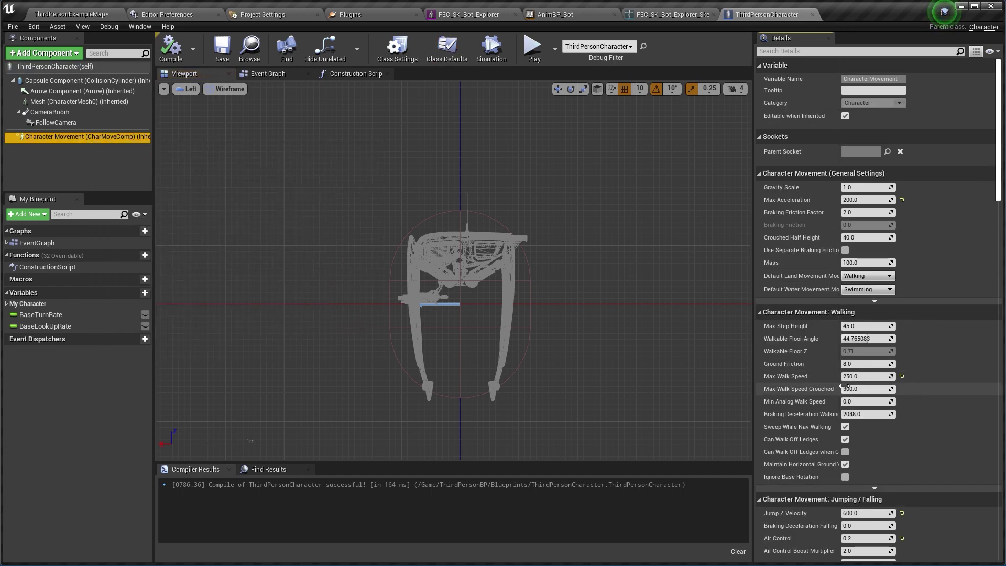
pyautogui.scroll(-5, 911, 364)
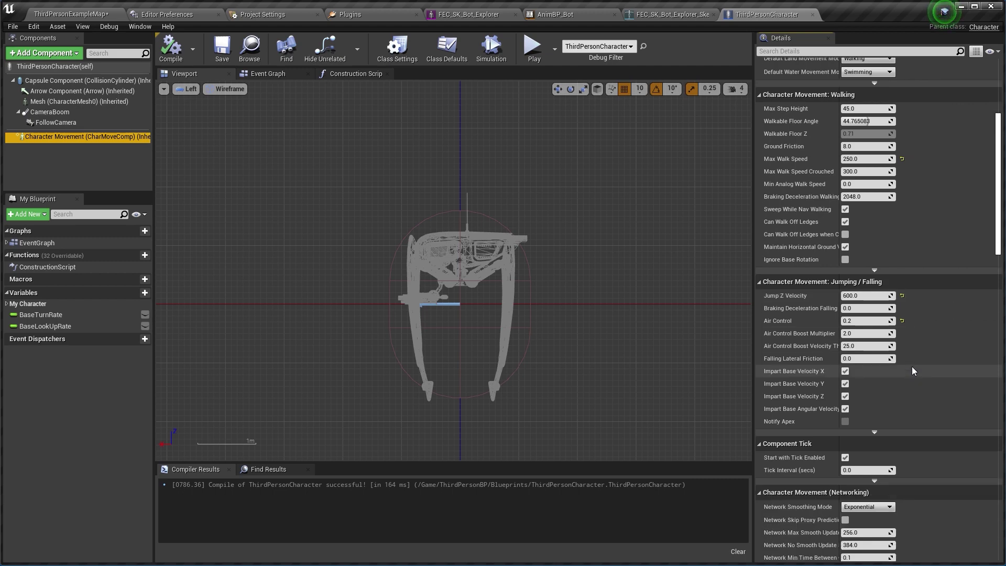
pyautogui.scroll(-9, 912, 367)
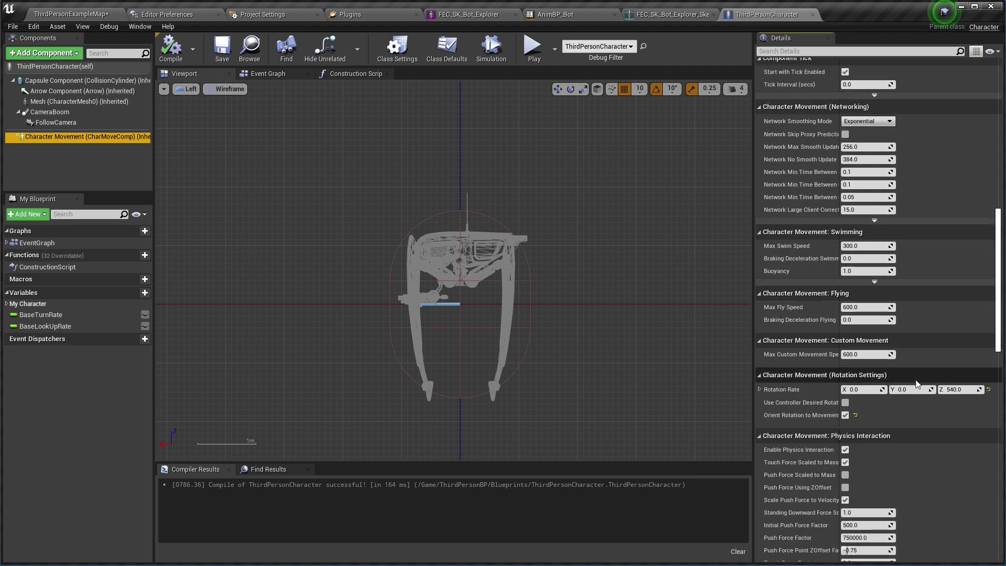
pyautogui.click(846, 402)
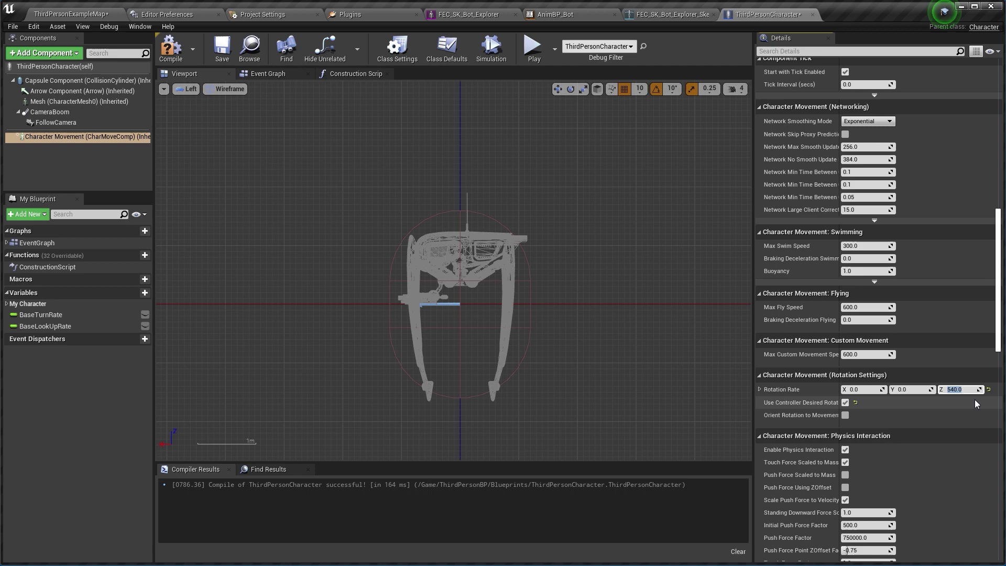
pyautogui.click(170, 48)
pyautogui.click(221, 56)
# Play the ThirdPersonExampleMap level to test how the robot turns and walks forward, and stop the session
pyautogui.click(91, 20)
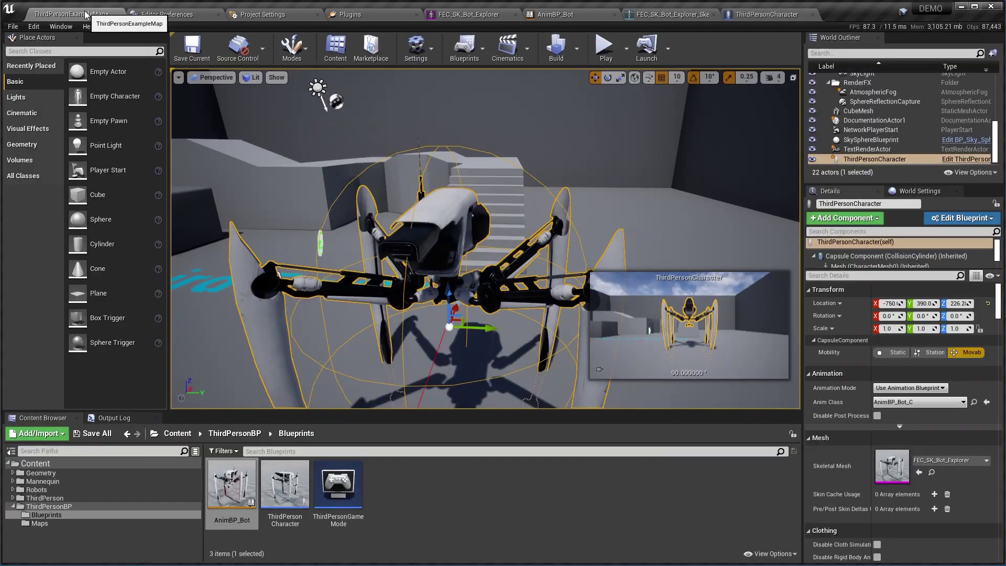
pyautogui.click(602, 47)
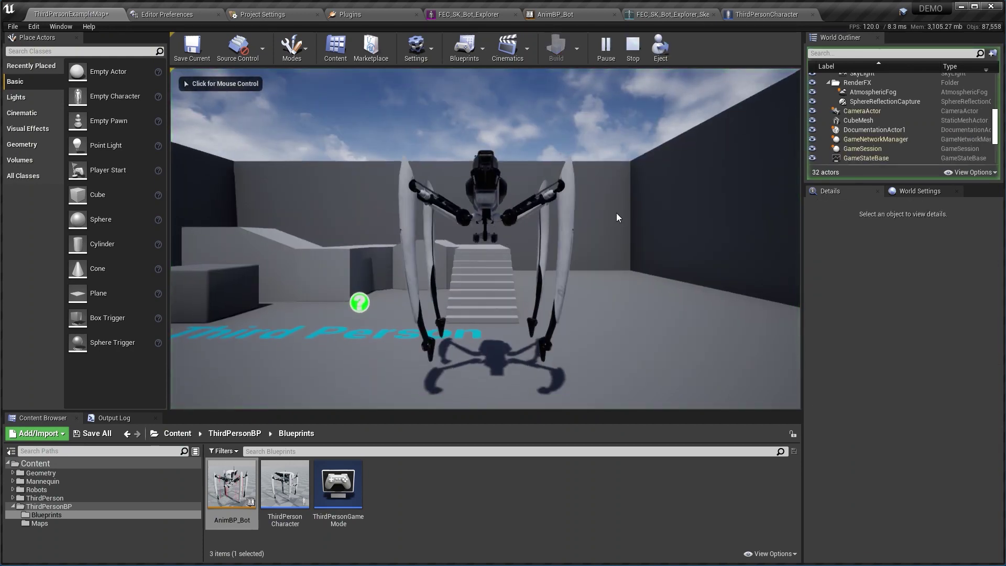
pyautogui.click(617, 213)
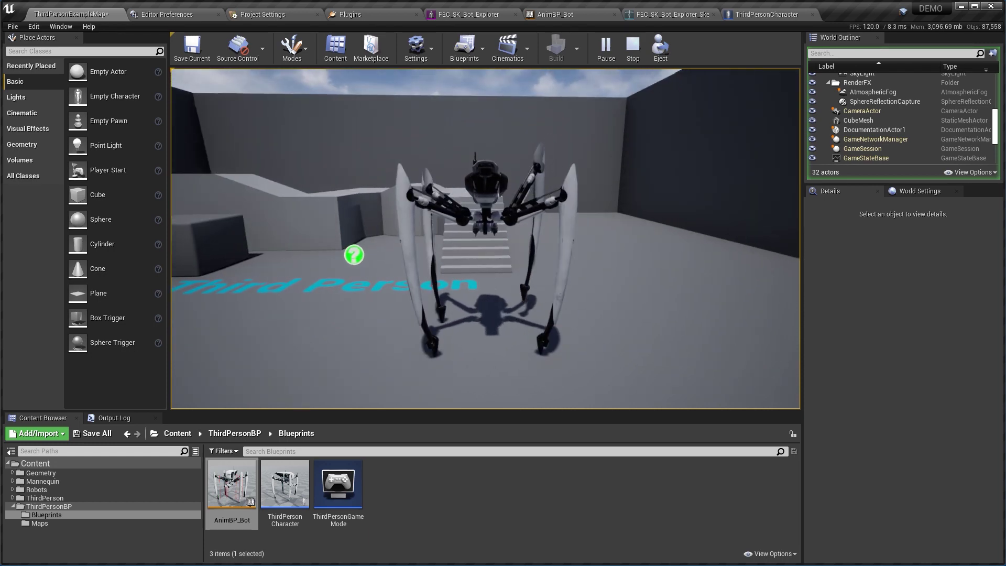
pyautogui.press('w')
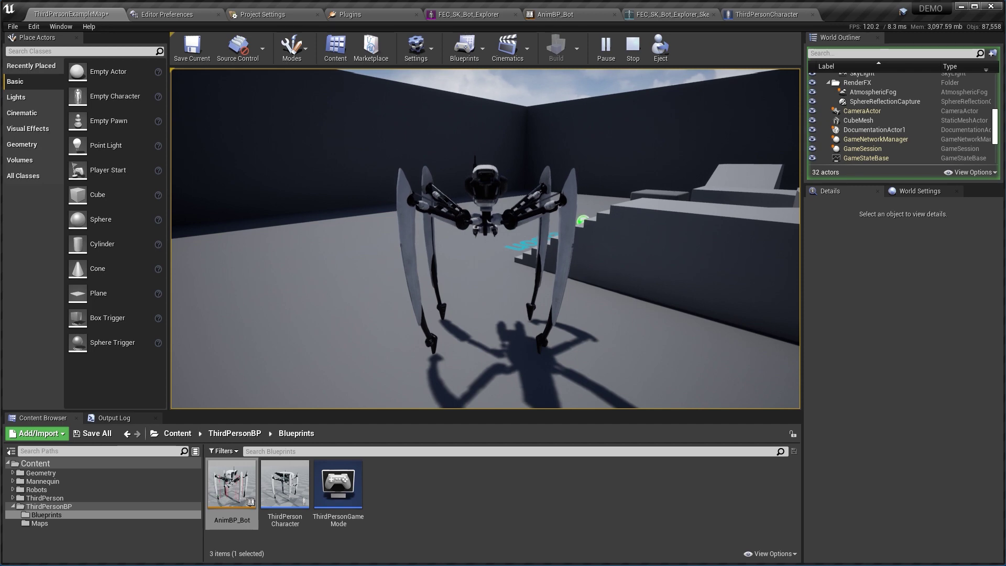
pyautogui.press('Escape')
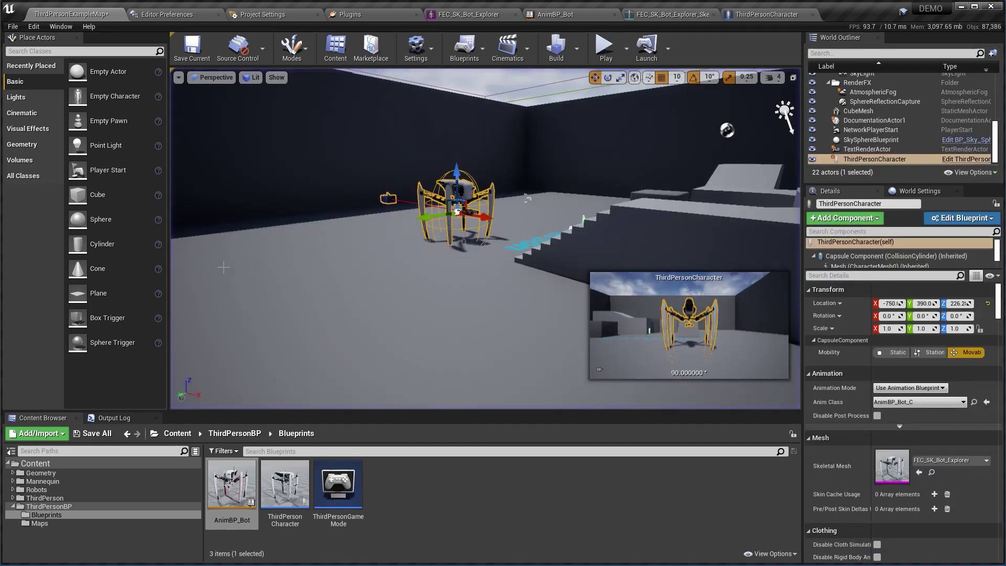
# Enable Debug on the Simple Procedural Walk node in AnimBP_Bot, and inspect the foot targets in the preview
pyautogui.click(557, 16)
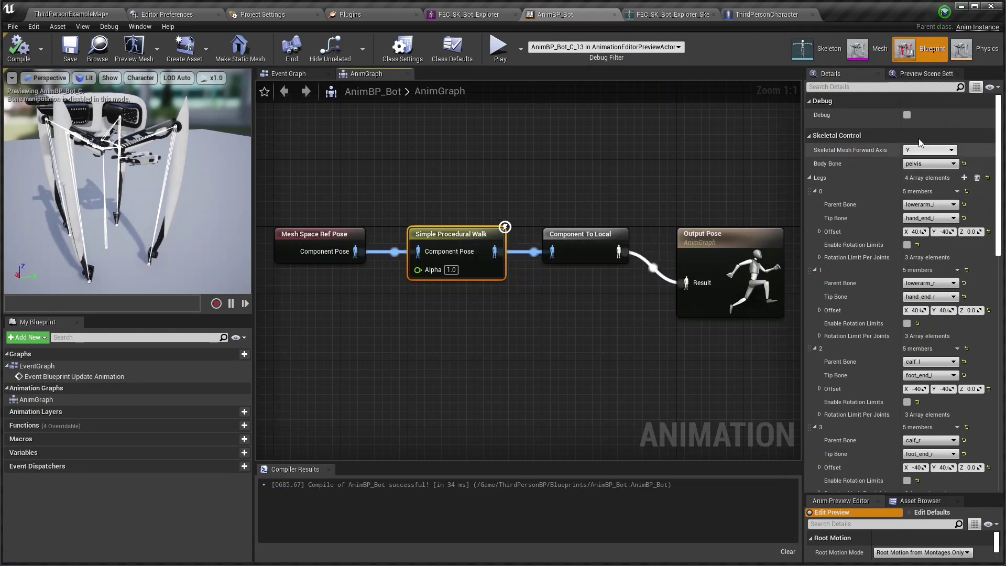
pyautogui.click(907, 115)
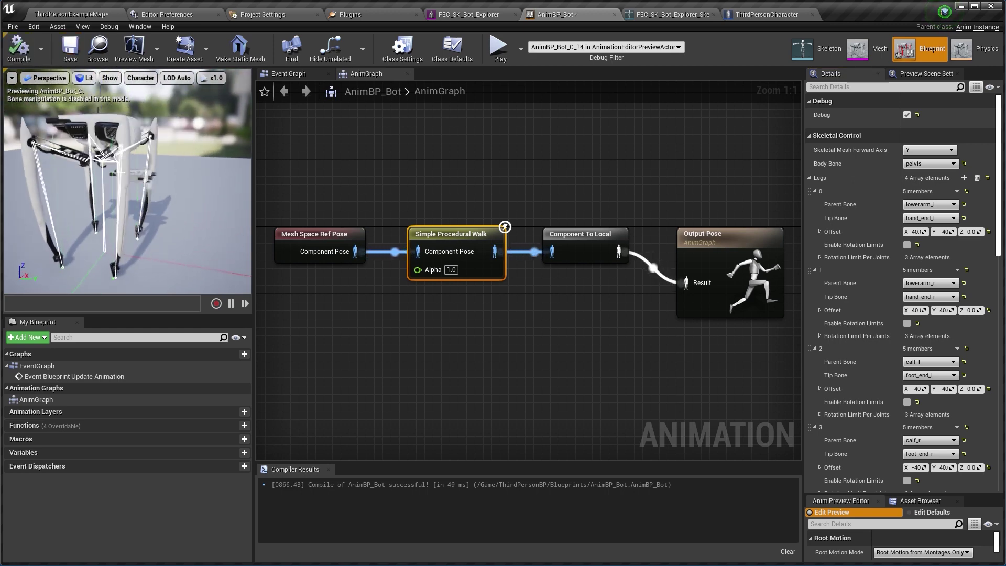
pyautogui.moveTo(128, 182); pyautogui.dragTo(79, 241, button='right')
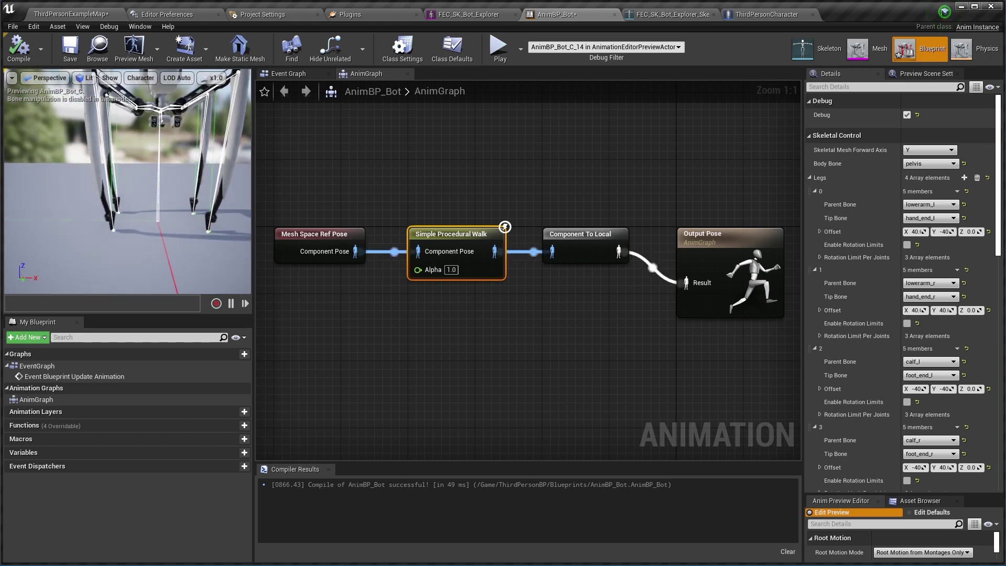
pyautogui.moveTo(138, 239); pyautogui.dragTo(161, 197, button='right')
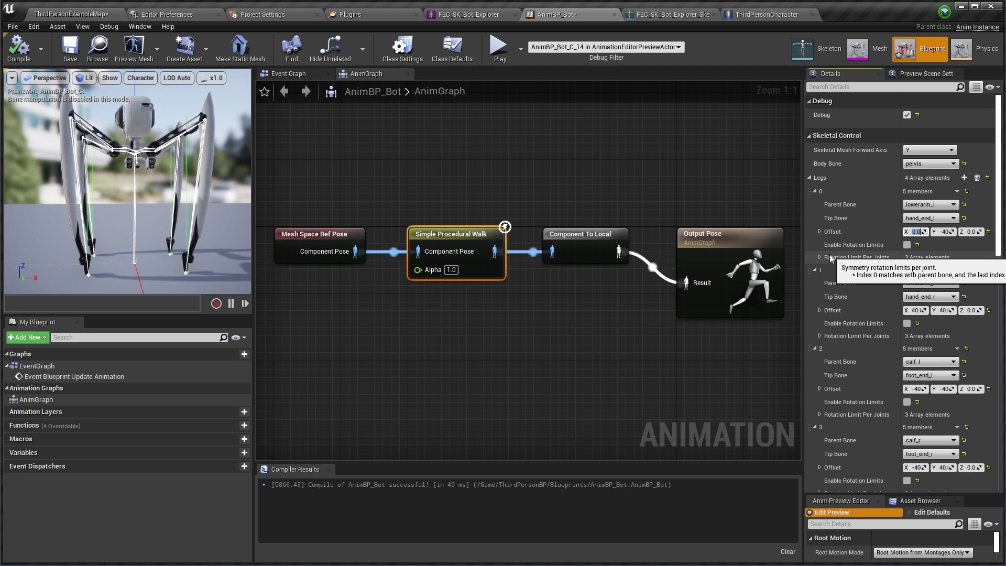
# Set the leg offsets to X 75 for legs 0 and 1, X -75 for legs 2 and 3, Y -62 for 0 and 2, Y 62 for 1 and 3, and compile
pyautogui.click(944, 231)
pyautogui.write('0')
pyautogui.press('Return')
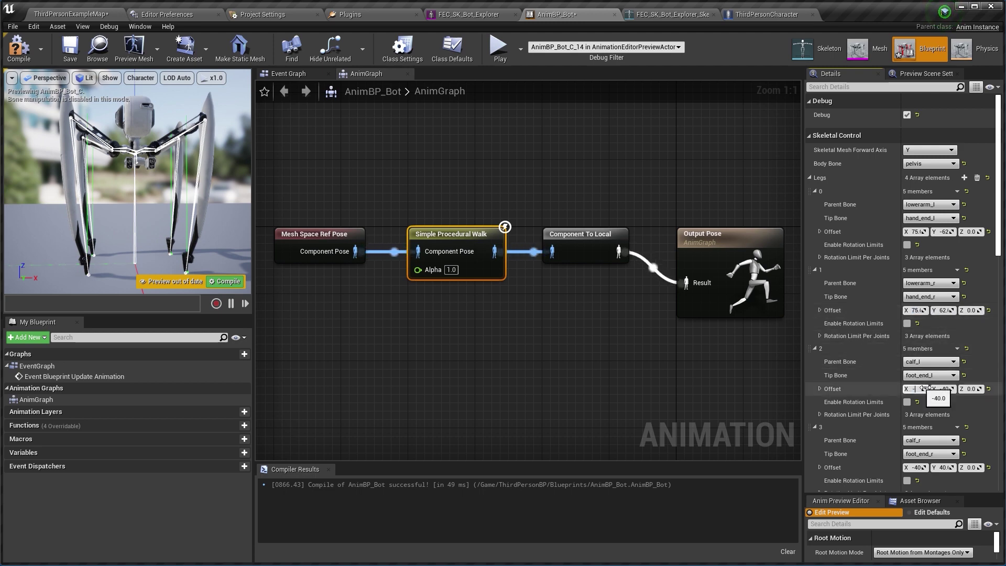
pyautogui.click(944, 389)
pyautogui.write('0')
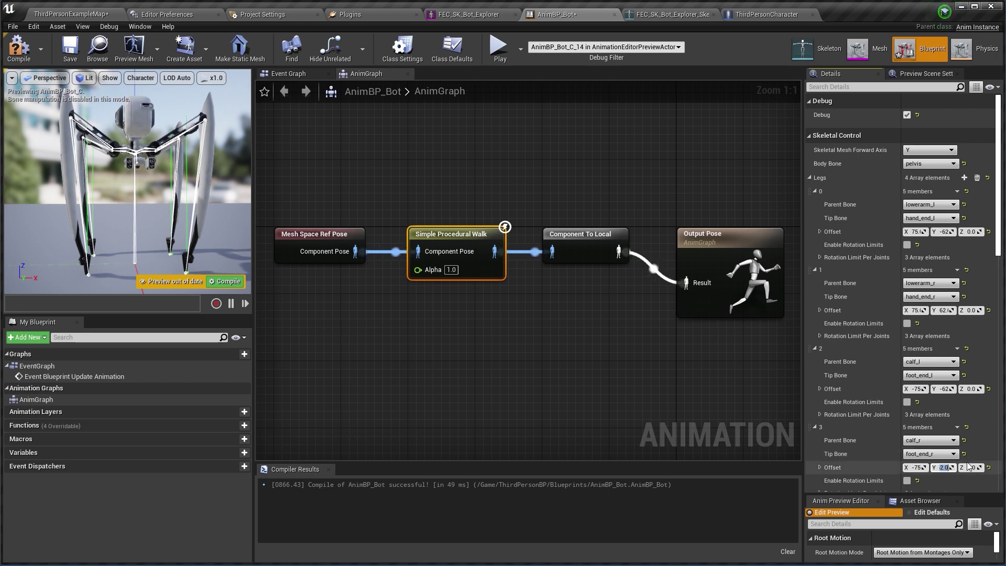
pyautogui.click(20, 57)
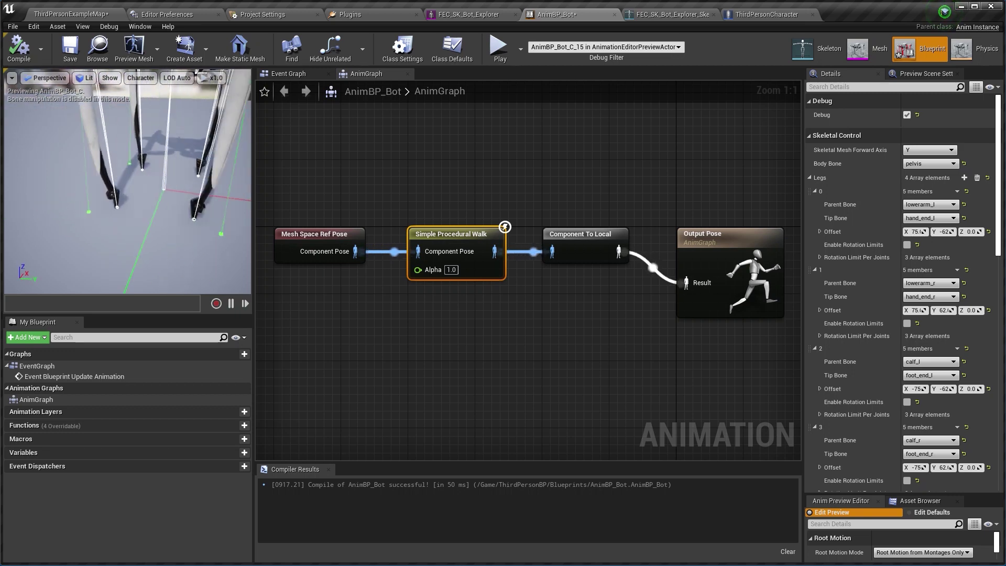
pyautogui.moveTo(128, 181); pyautogui.dragTo(99, 142, button='right')
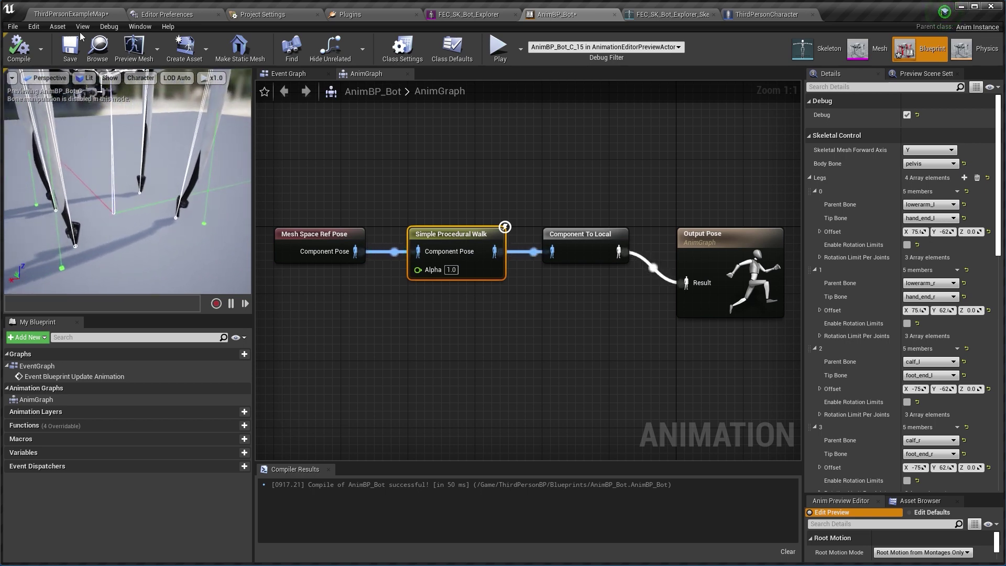
# Raise the ThirdPersonCharacter in the ThirdPersonExampleMap level to a Z location of about 296
pyautogui.click(79, 16)
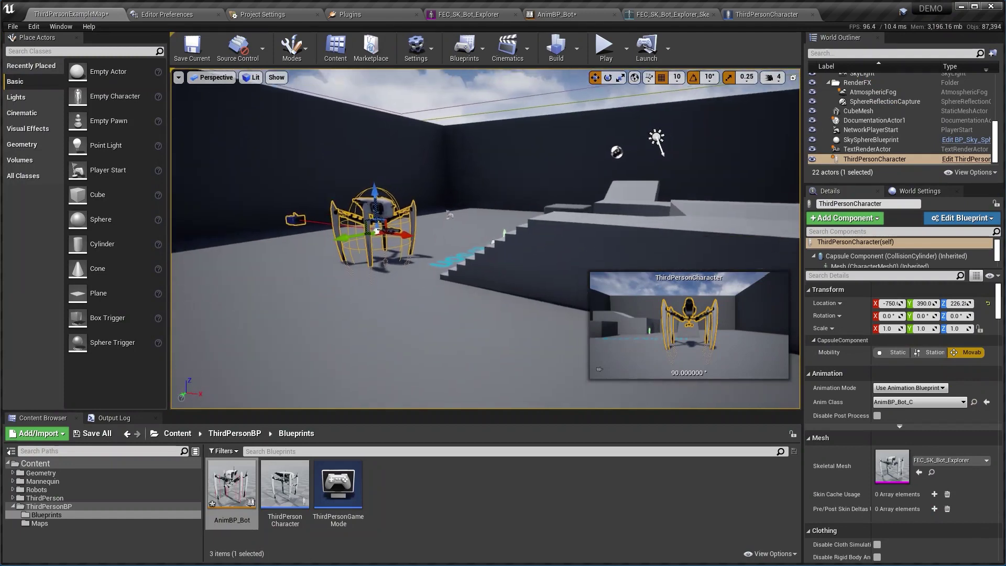
pyautogui.moveTo(406, 190); pyautogui.dragTo(406, 171)
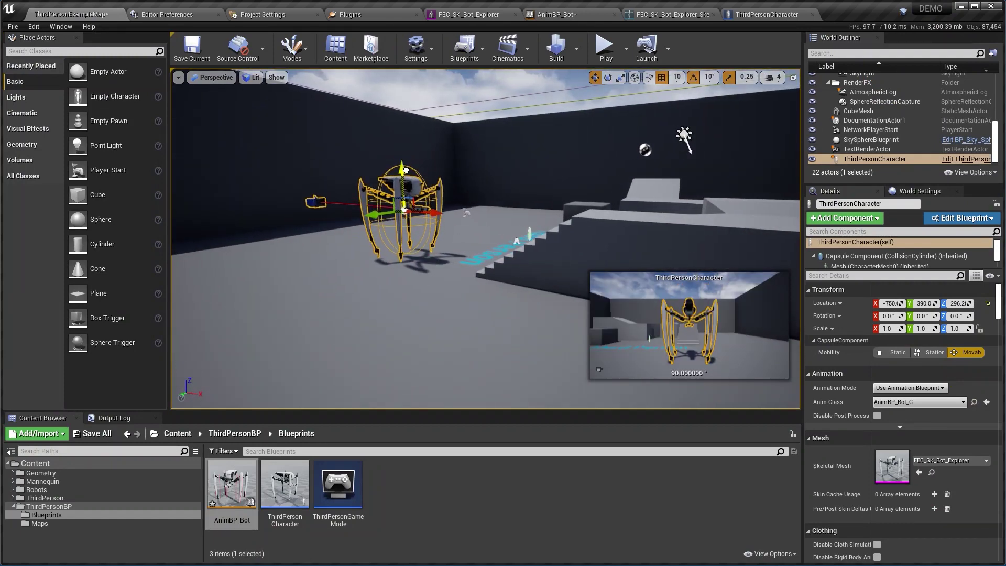
pyautogui.moveTo(450, 164); pyautogui.dragTo(494, 121, button='right')
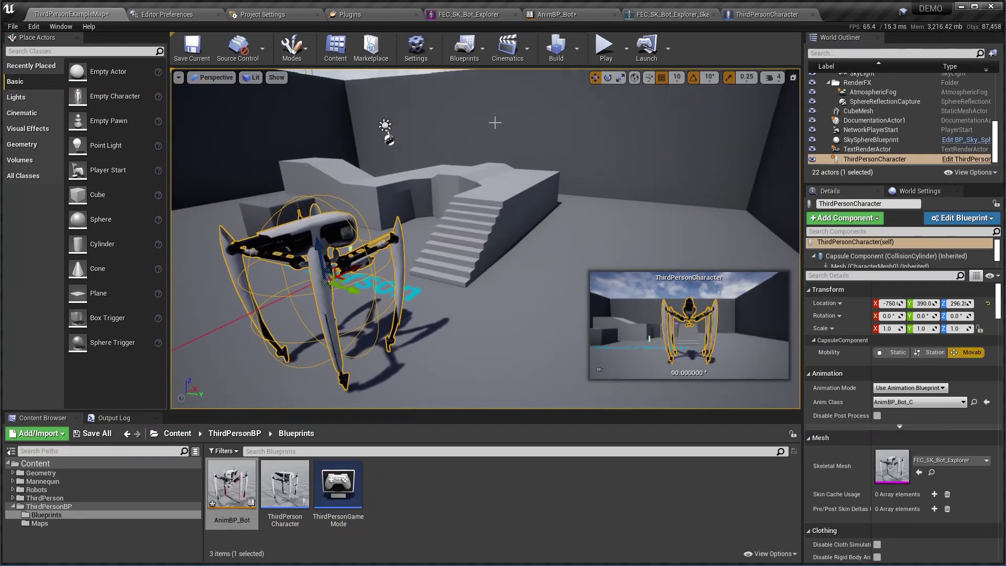
# Play the level to check the wider leg stance with the debug drawing, stop the session, and save all changes
pyautogui.click(603, 51)
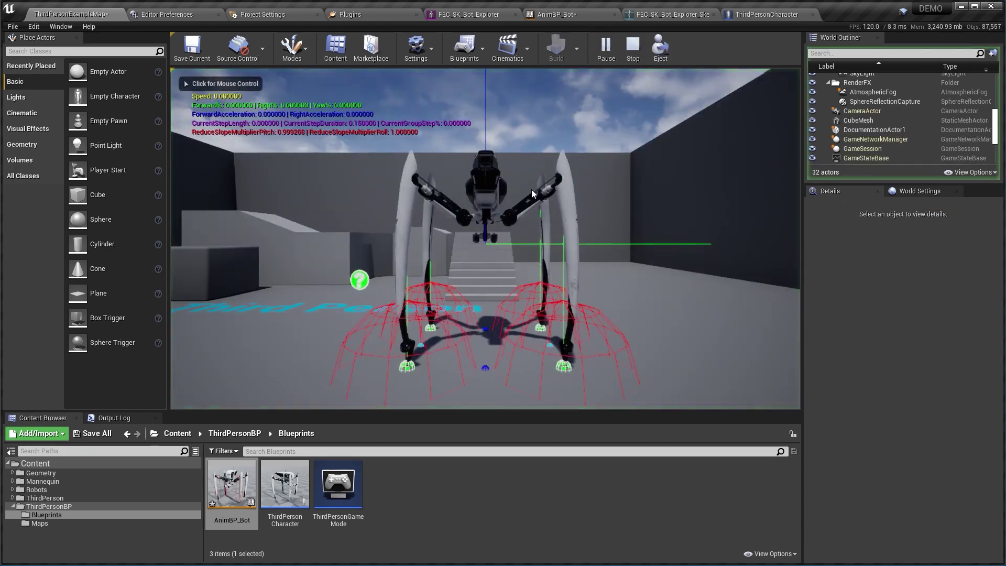
pyautogui.press('a')
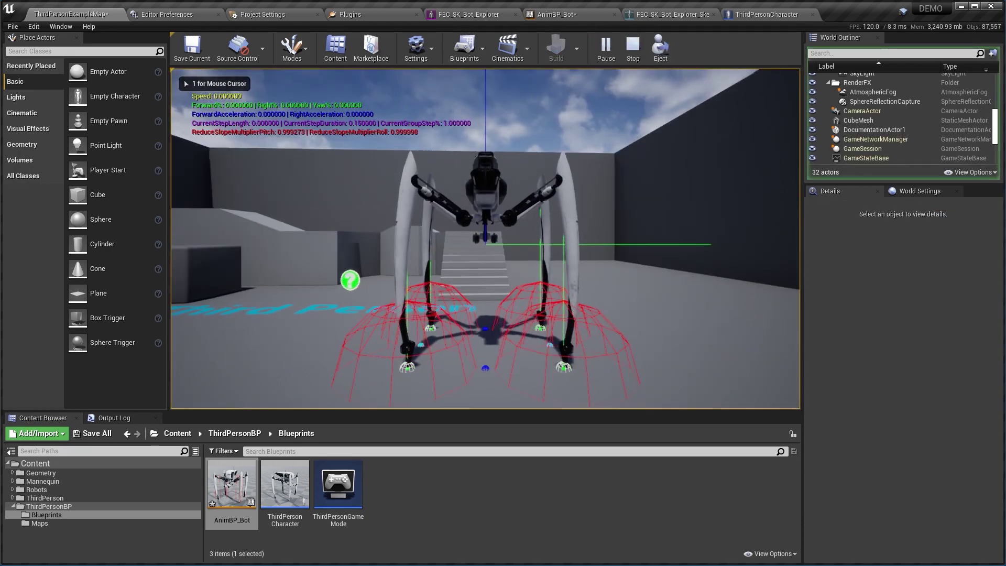
pyautogui.press('d')
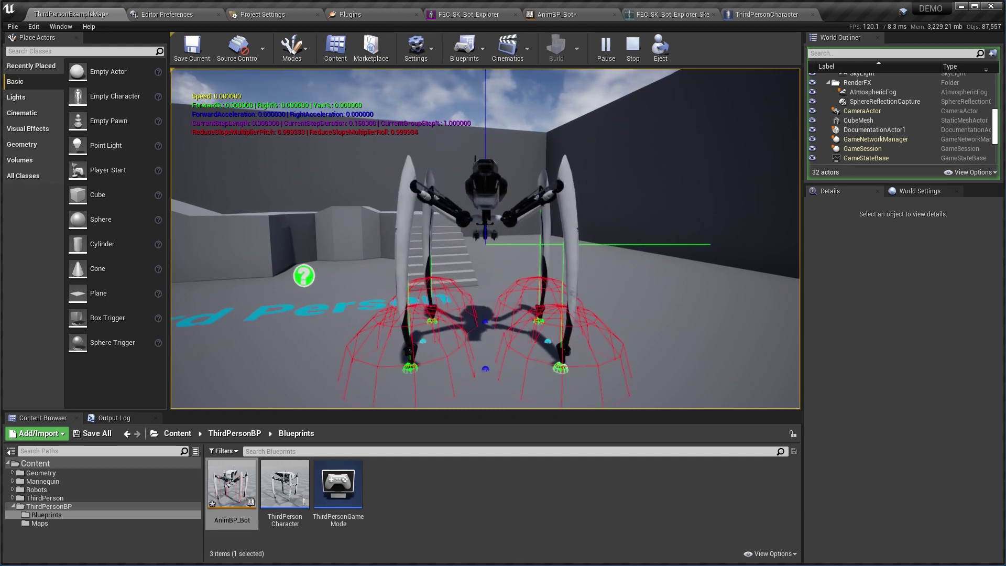
pyautogui.press('Escape')
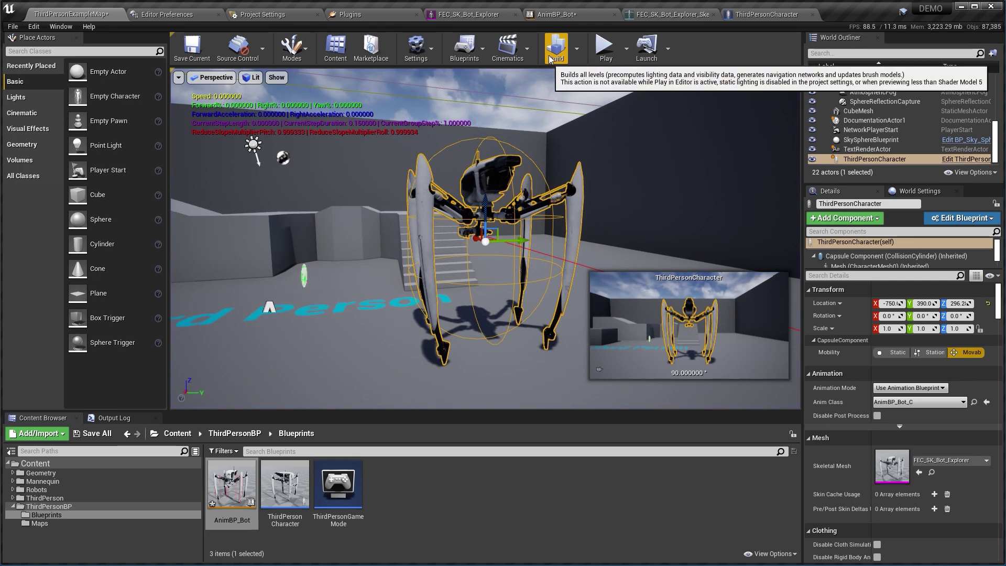
pyautogui.hotkey('ctrl', 'shift', 's')
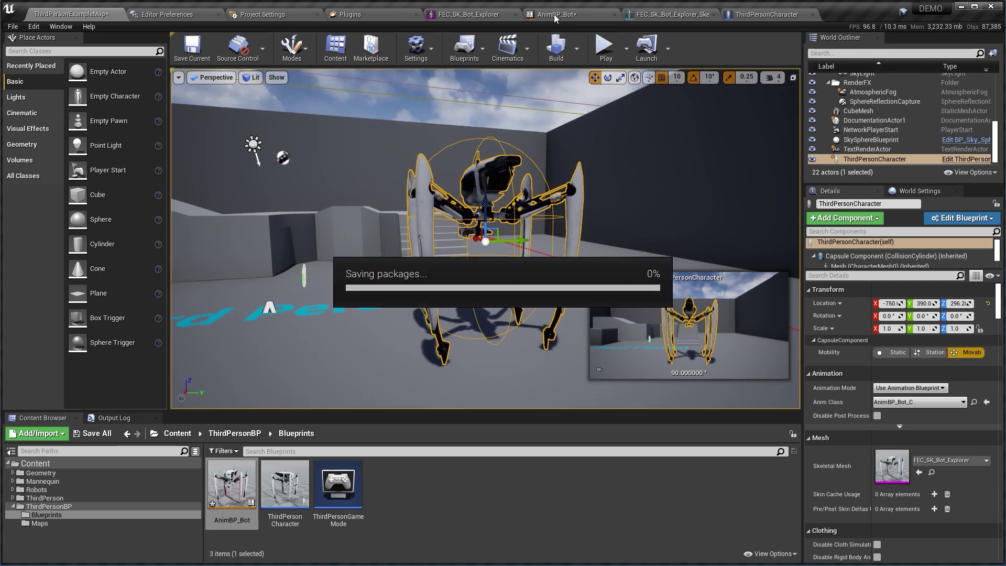
# Set the Simple Procedural Walk node's Min Step Duration to 0.35 in AnimBP_Bot, then compile and save the blueprint
pyautogui.click(555, 18)
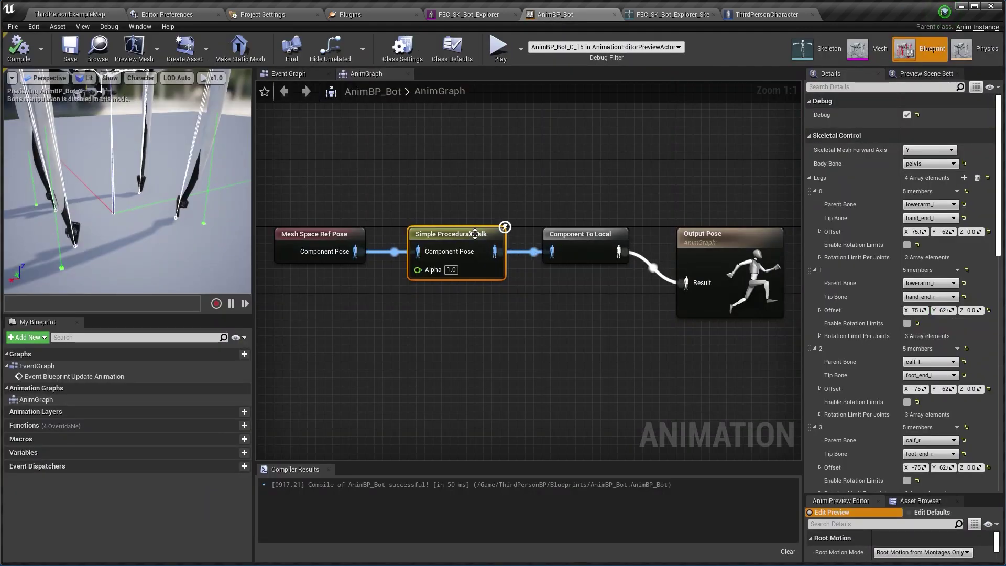
pyautogui.scroll(-5, 911, 325)
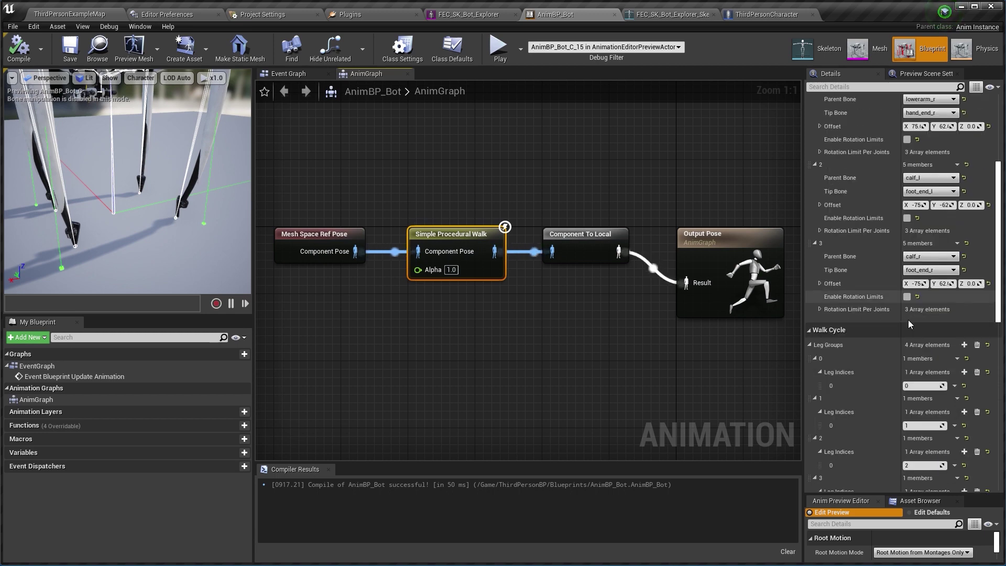
pyautogui.scroll(-5, 911, 325)
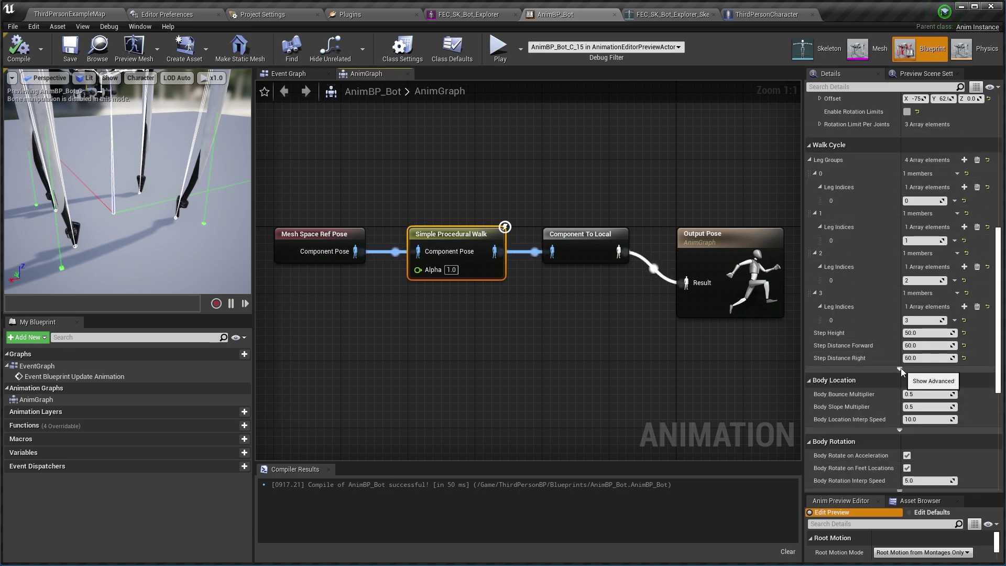
pyautogui.click(900, 369)
pyautogui.scroll(-3, 918, 315)
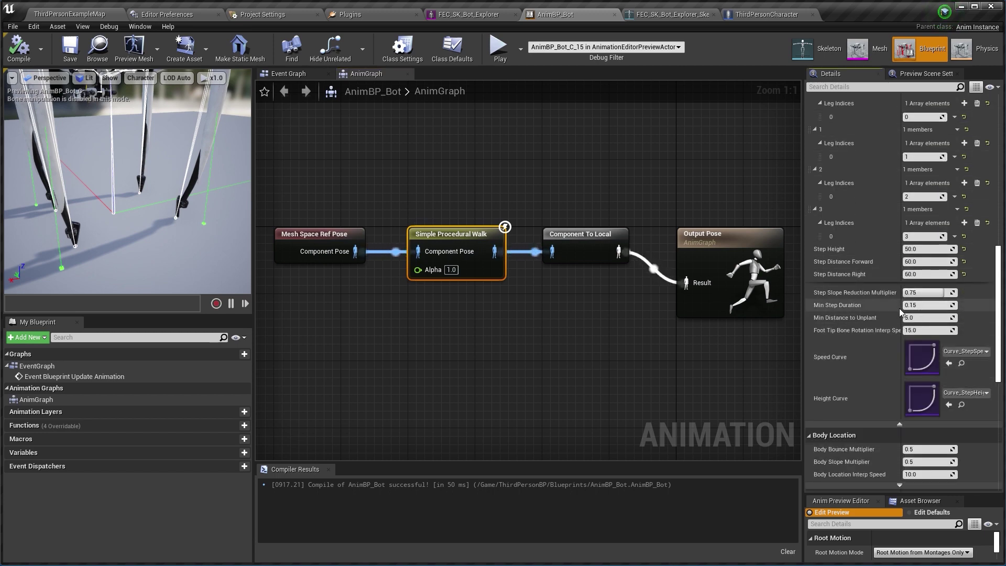
pyautogui.click(923, 309)
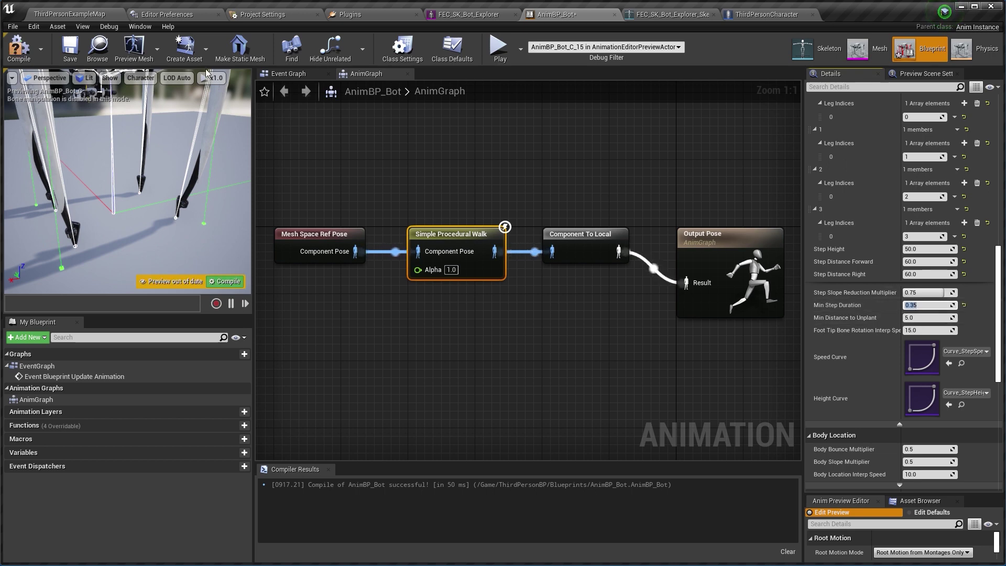
pyautogui.click(19, 47)
pyautogui.click(70, 47)
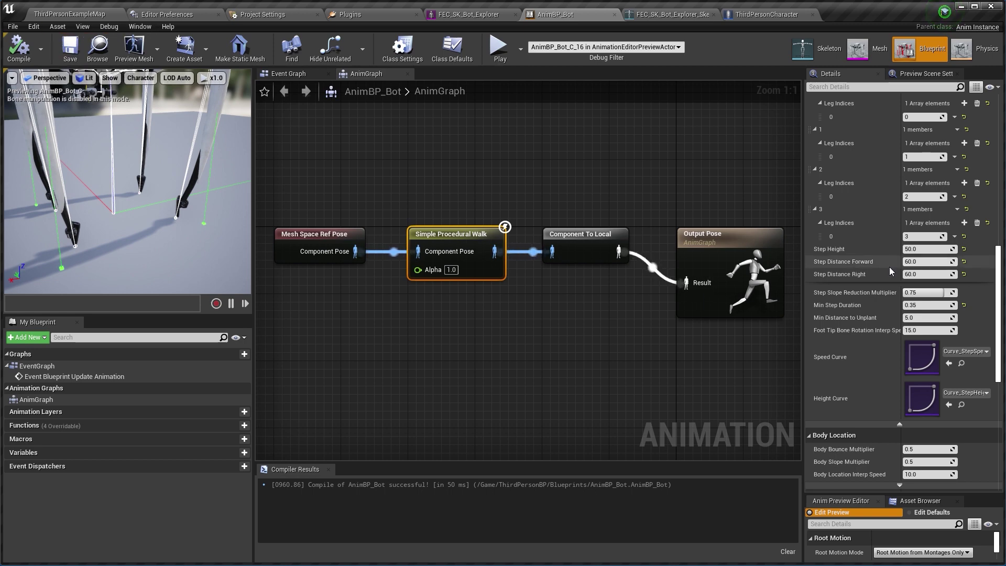
# Disable Debug on the Simple Procedural Walk node, then compile and save AnimBP_Bot
pyautogui.scroll(10, 891, 271)
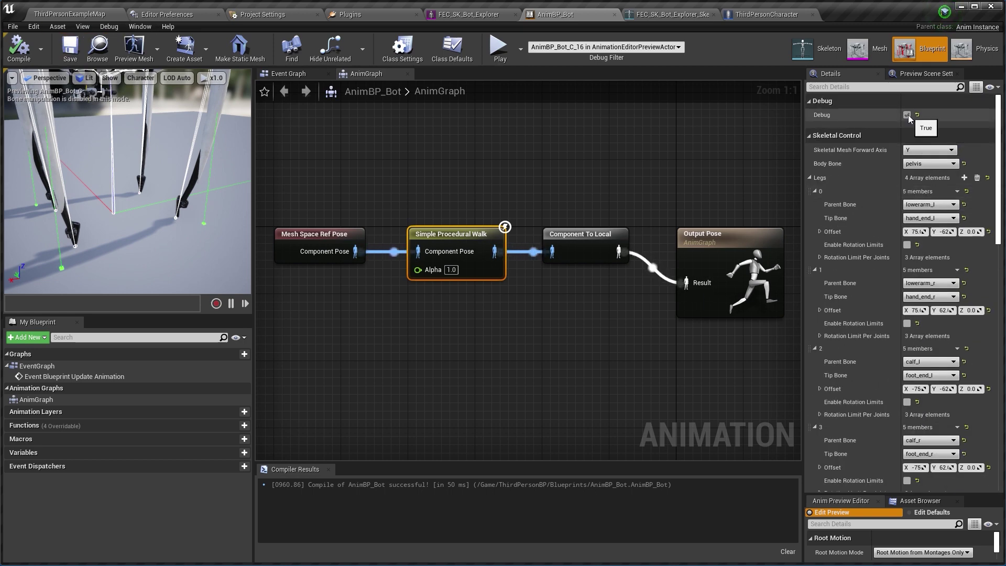
pyautogui.click(908, 114)
pyautogui.click(18, 47)
pyautogui.click(69, 47)
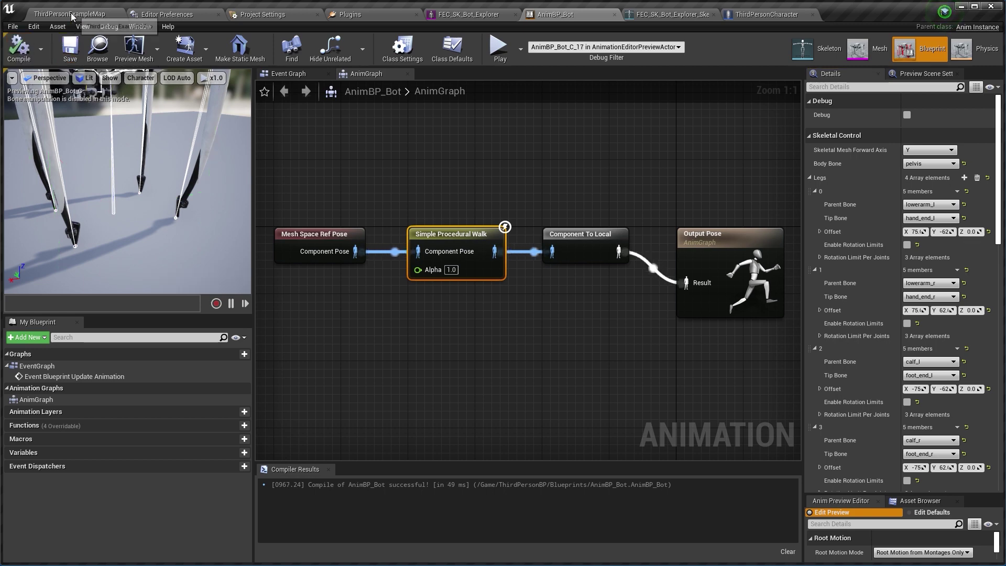
# Play the ThirdPersonExampleMap level, walk the robot around to check the slower steps, and stop the session
pyautogui.click(70, 14)
pyautogui.click(604, 53)
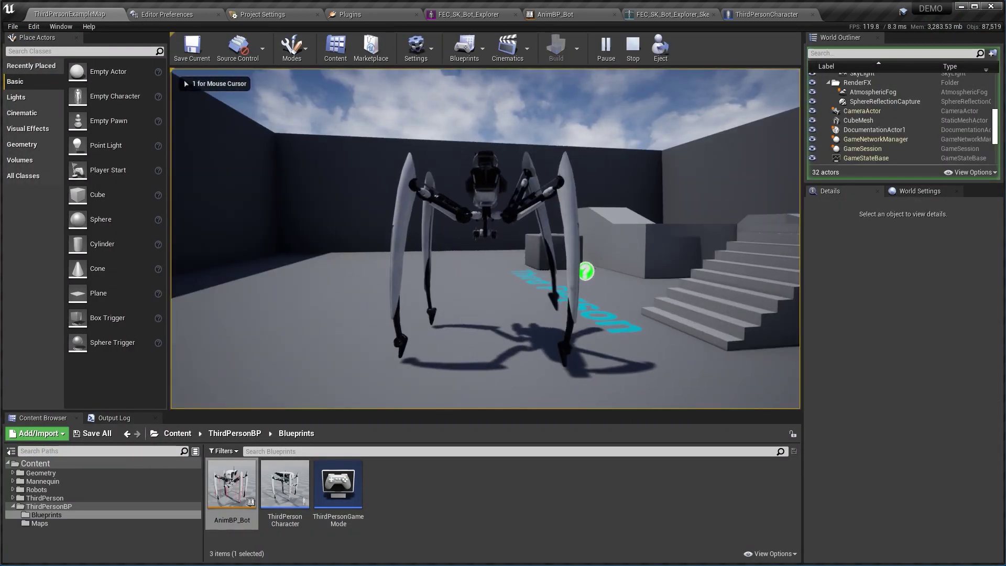
pyautogui.click(184, 80)
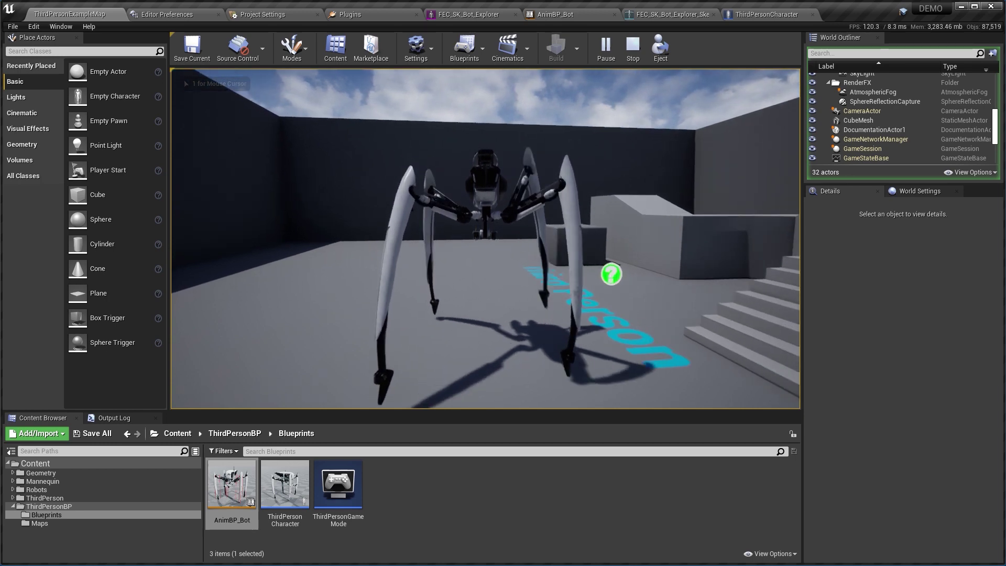
pyautogui.press('w')
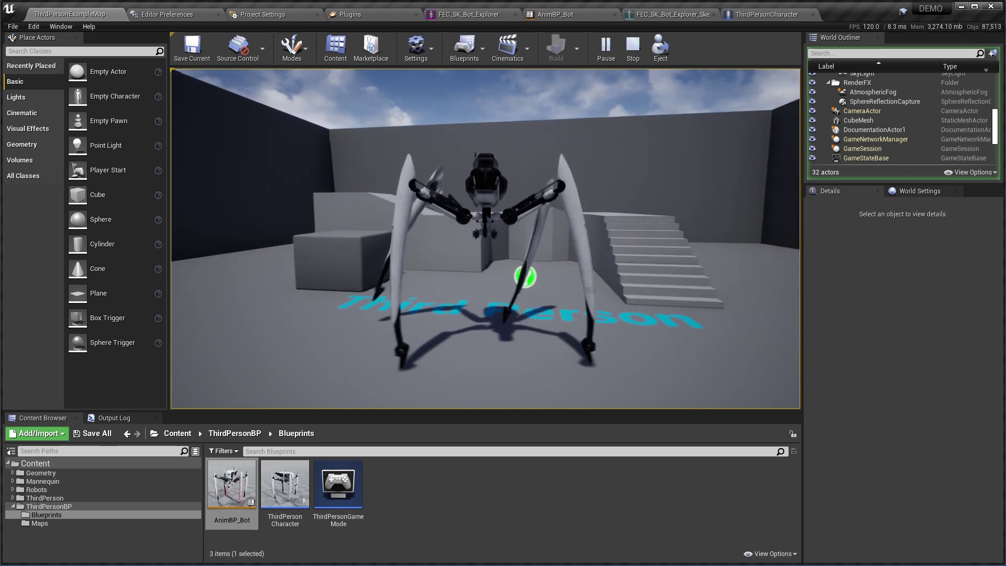
pyautogui.press('w')
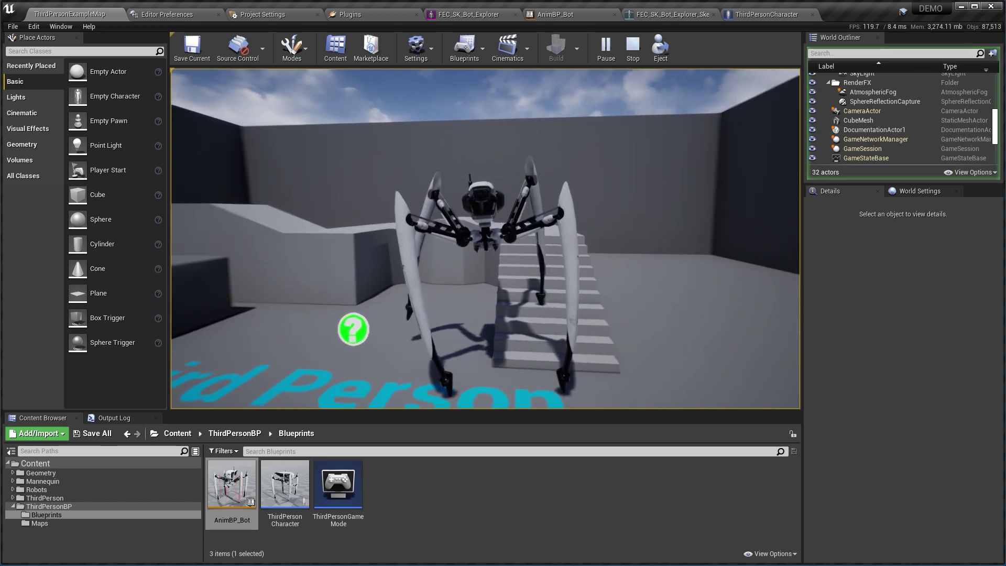
pyautogui.press('d')
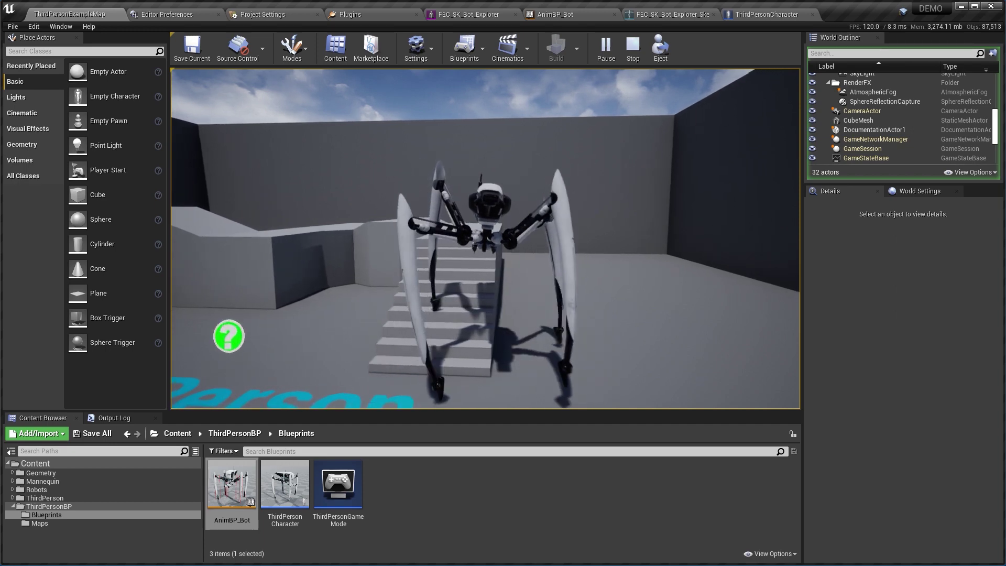
pyautogui.press('s')
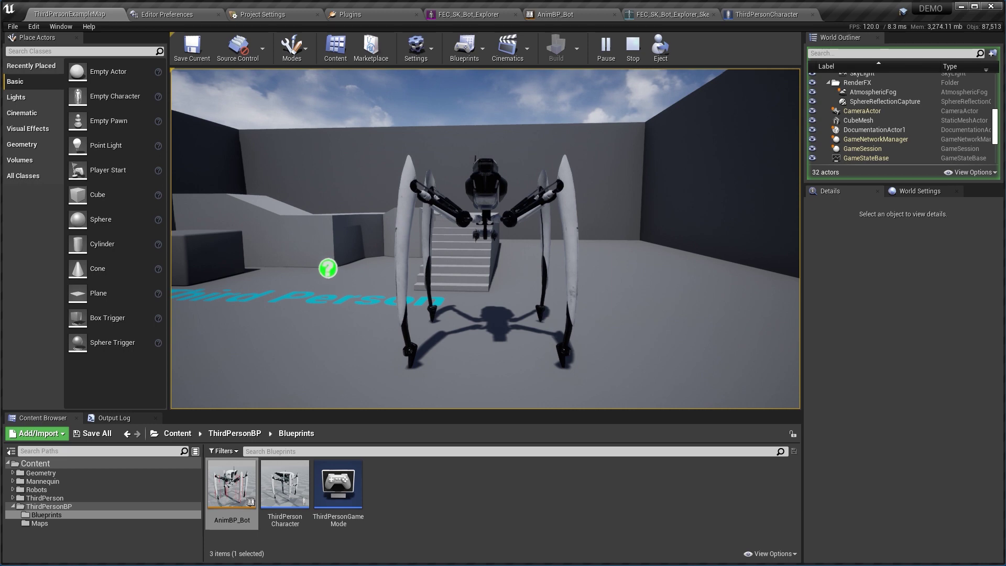
pyautogui.press('Escape')
# Set Body Bounce Multiplier to 2.0 and Body Location Interp Speed to 25.0 on AnimBP_Bot's walk node, then compile and save
pyautogui.click(556, 15)
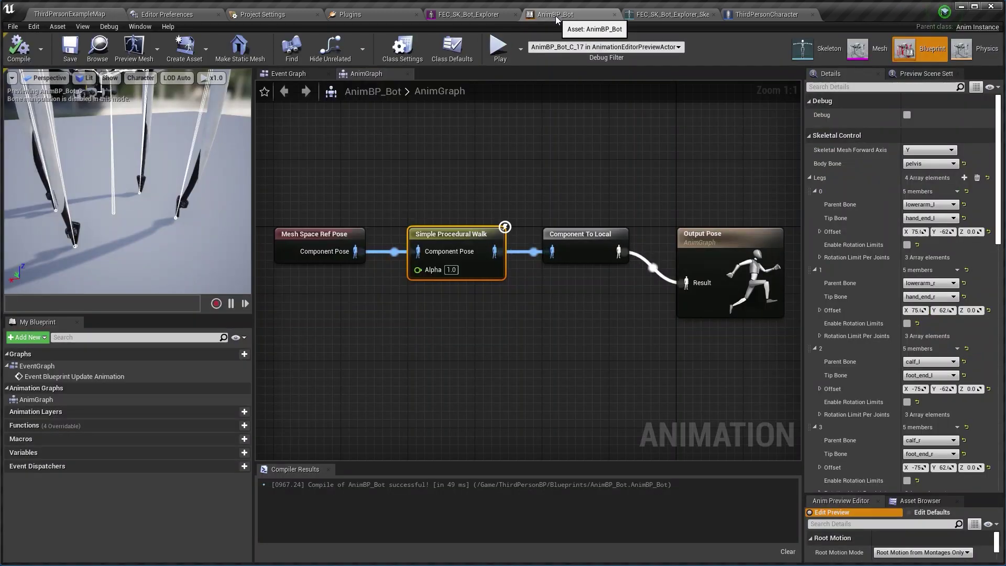
pyautogui.scroll(-10, 893, 318)
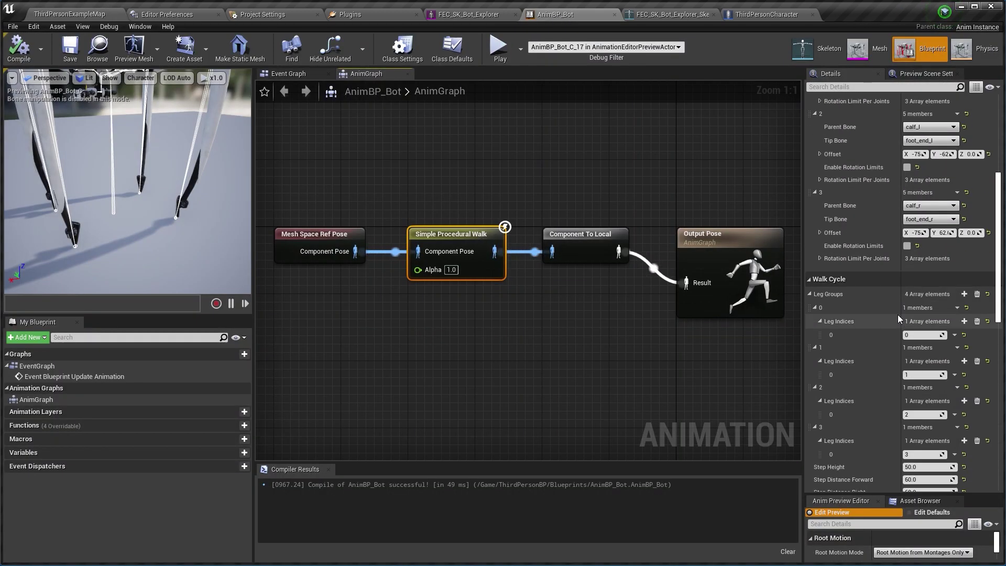
pyautogui.scroll(-8, 926, 321)
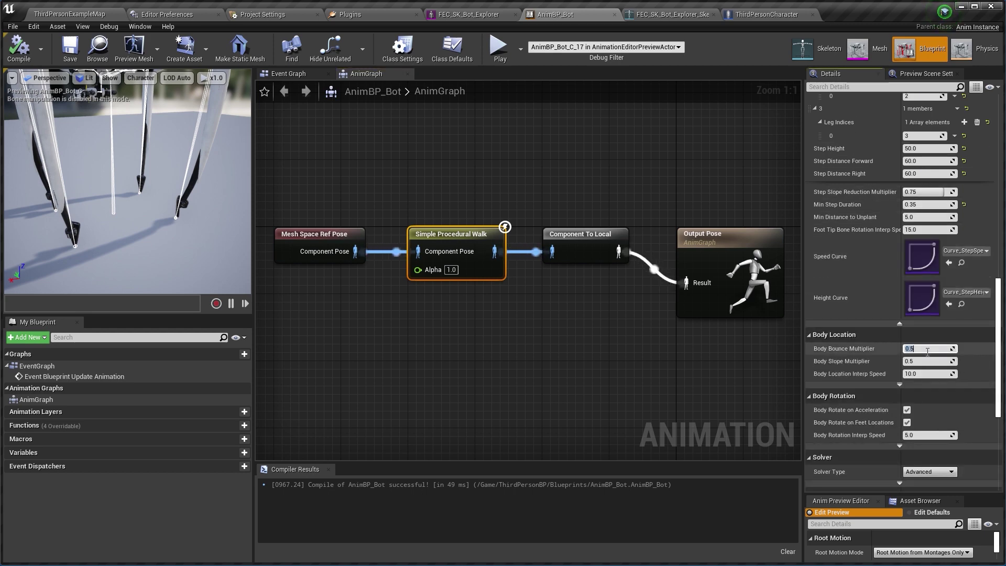
pyautogui.click(931, 347)
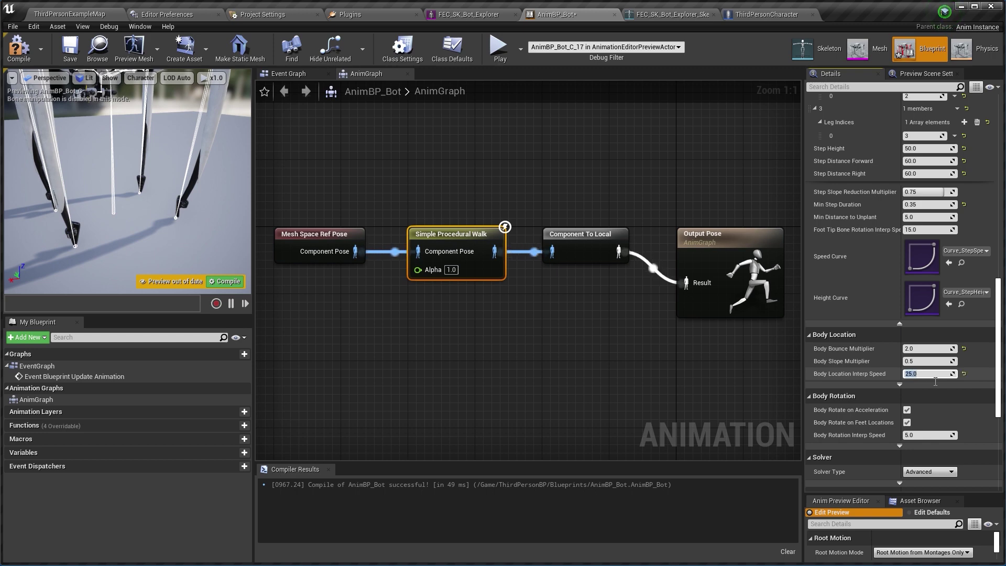
pyautogui.click(19, 49)
pyautogui.click(69, 50)
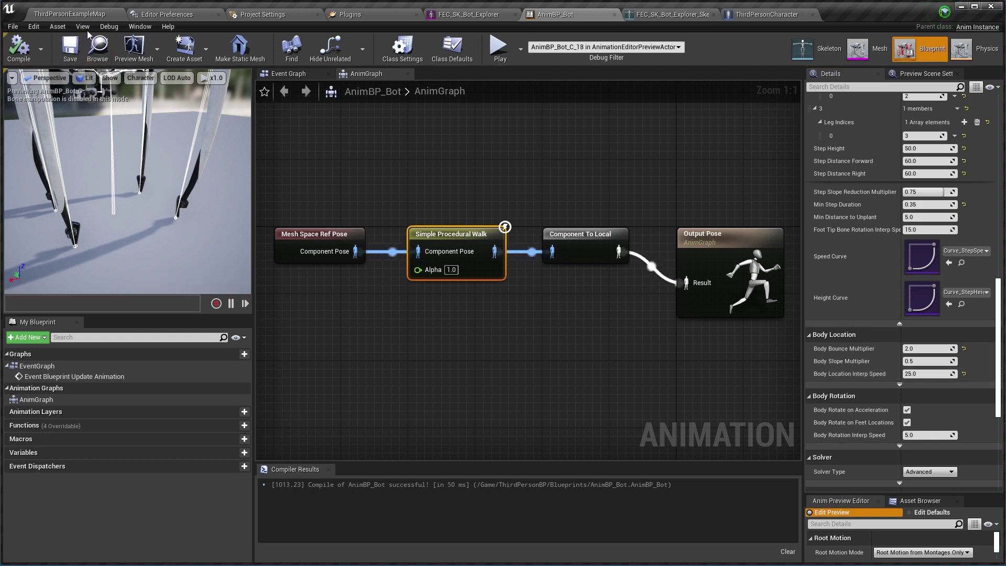
# Play the ThirdPersonExampleMap level and walk the robot forward to check the stronger body bounce
pyautogui.click(82, 19)
pyautogui.click(602, 46)
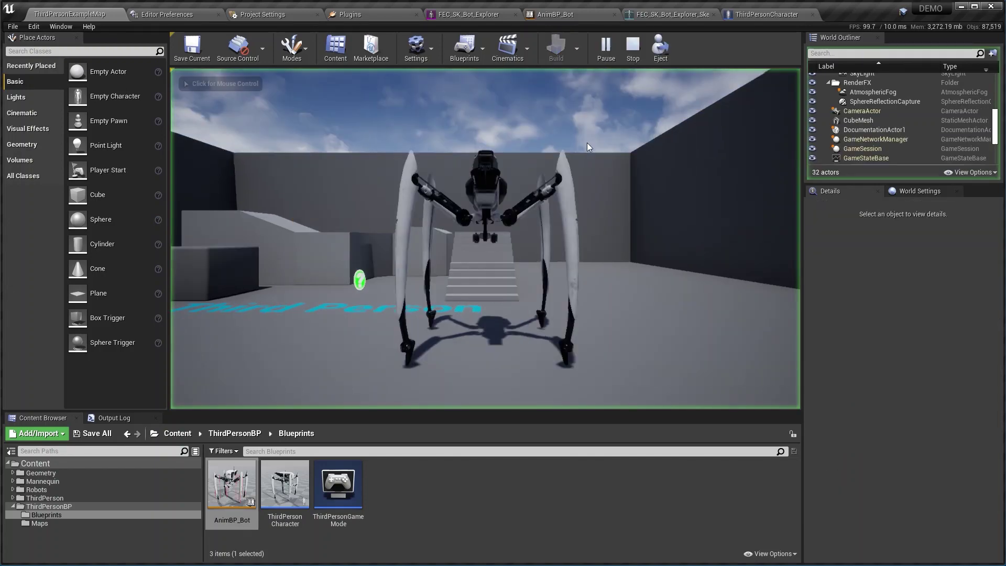
pyautogui.press('w')
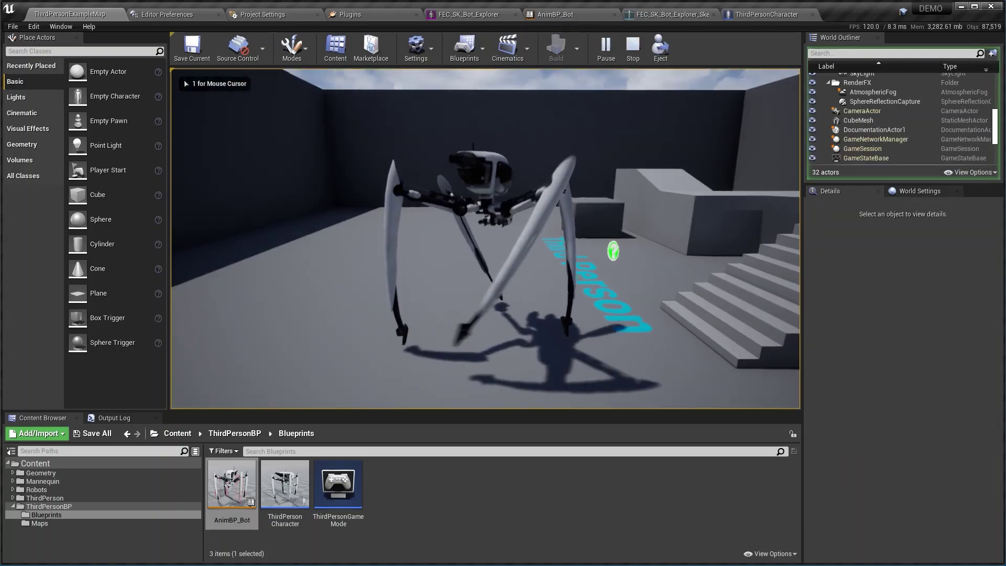
pyautogui.press('w')
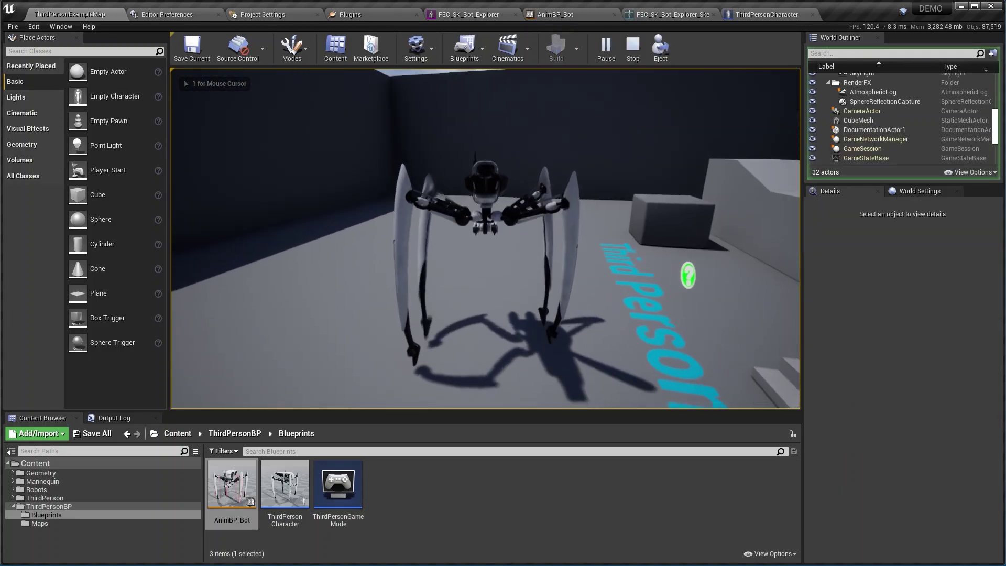
pyautogui.press('w')
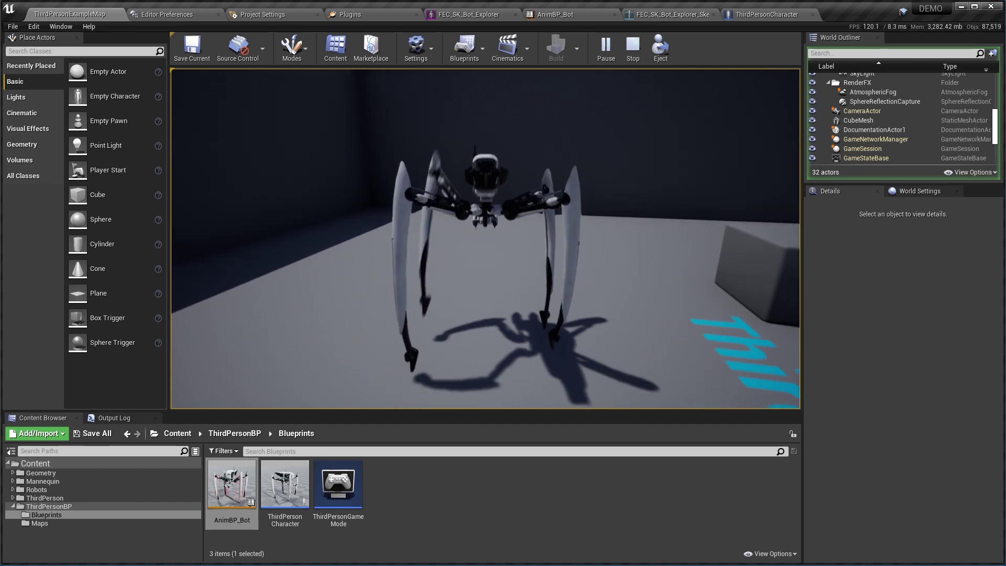